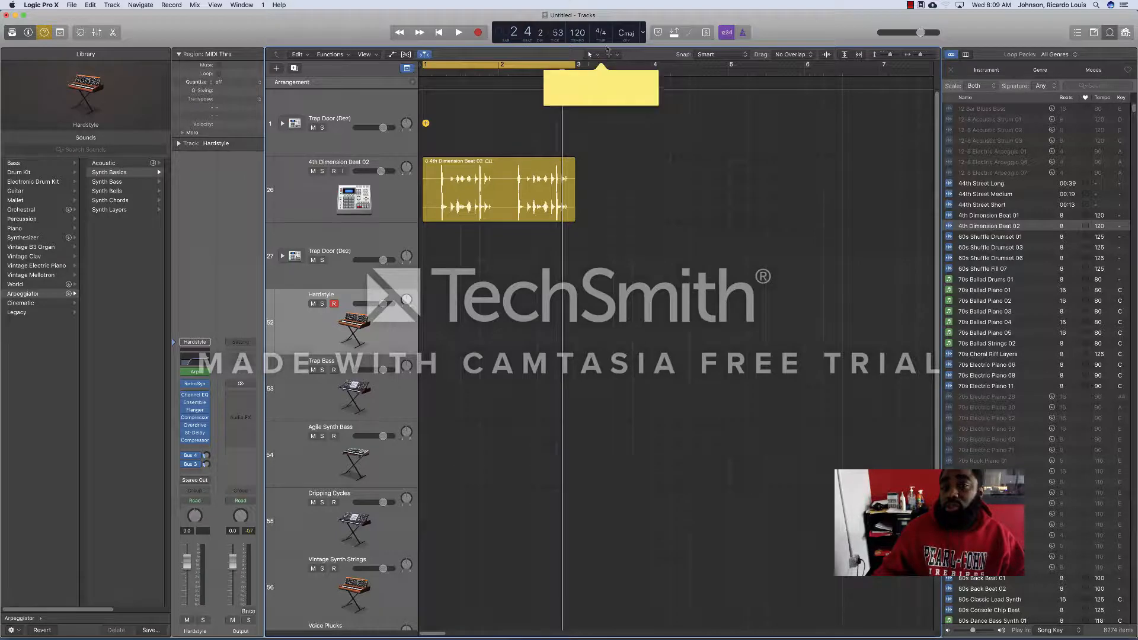
pyautogui.press('t')
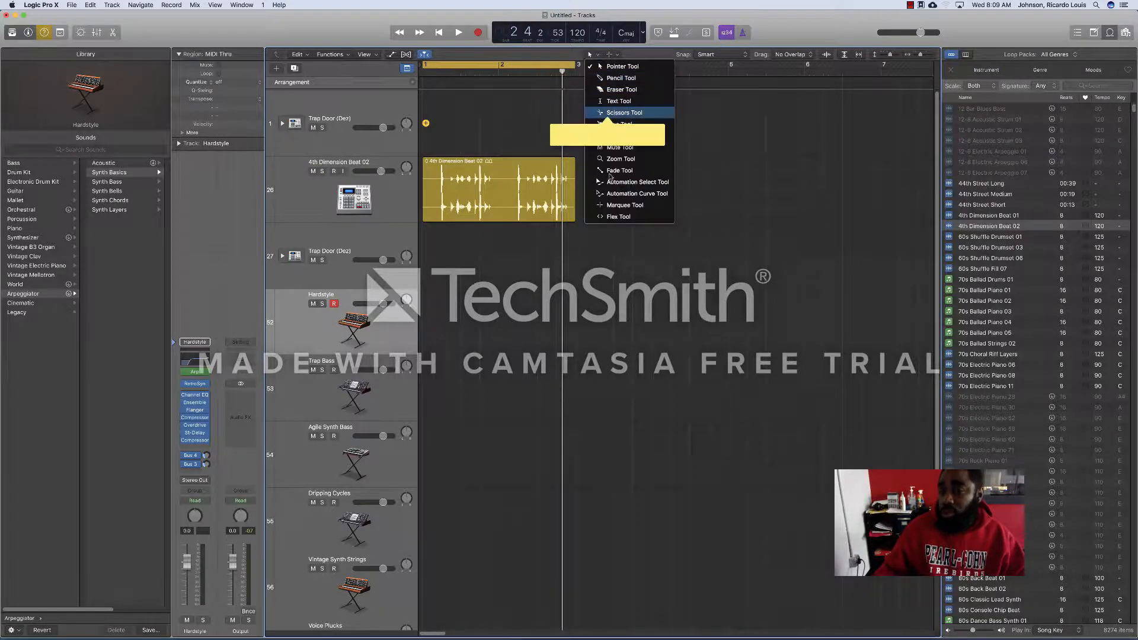
pyautogui.click(689, 141)
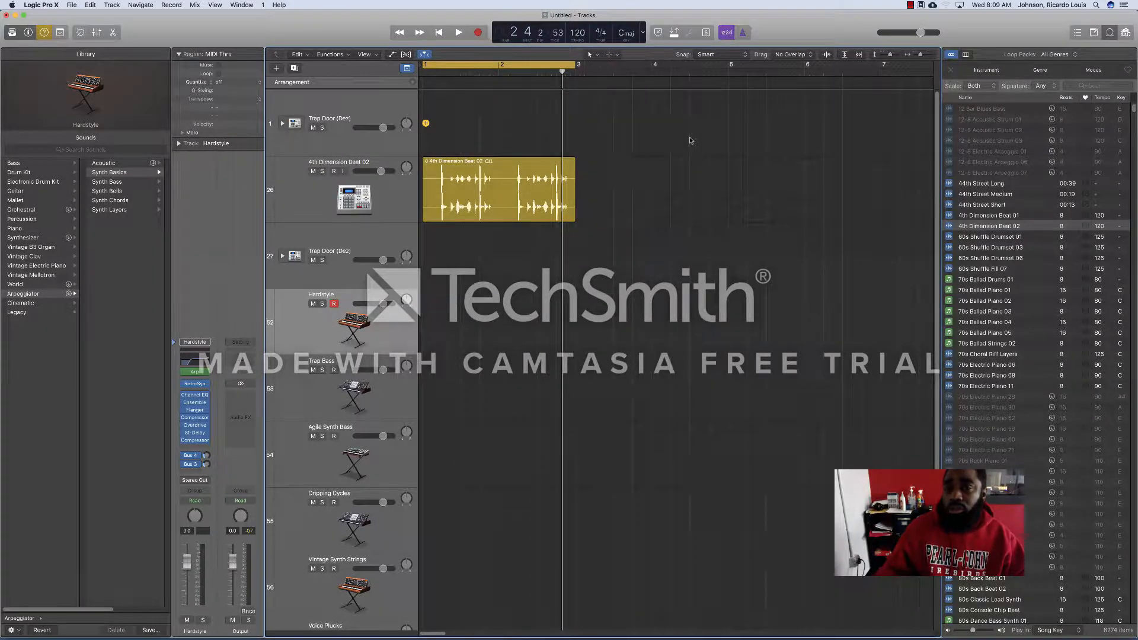
pyautogui.press('t')
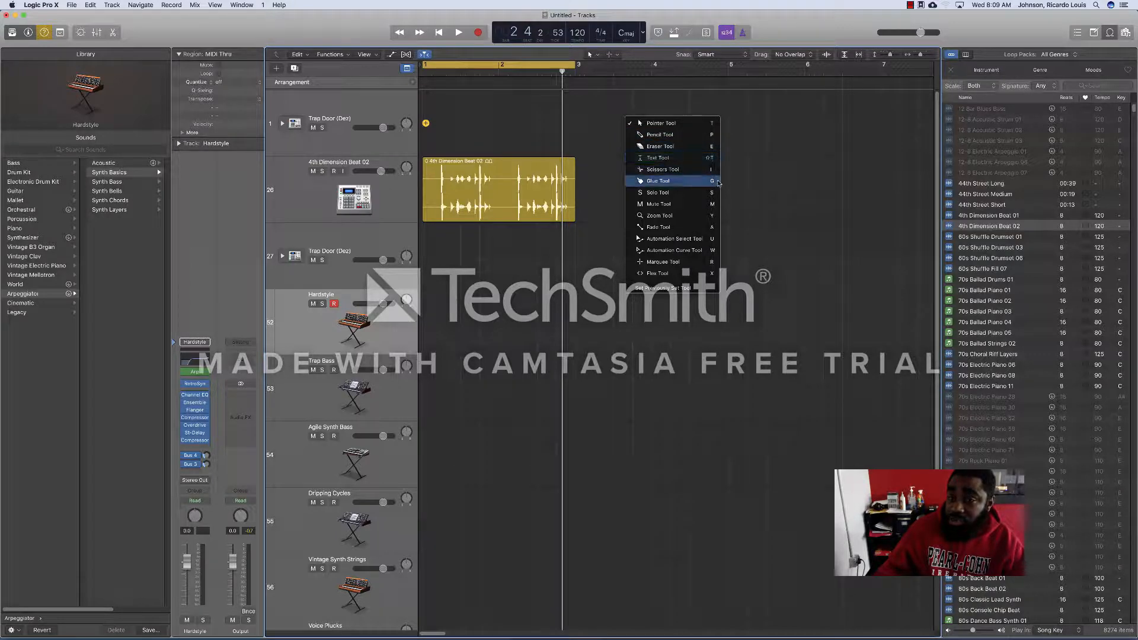
pyautogui.click(586, 123)
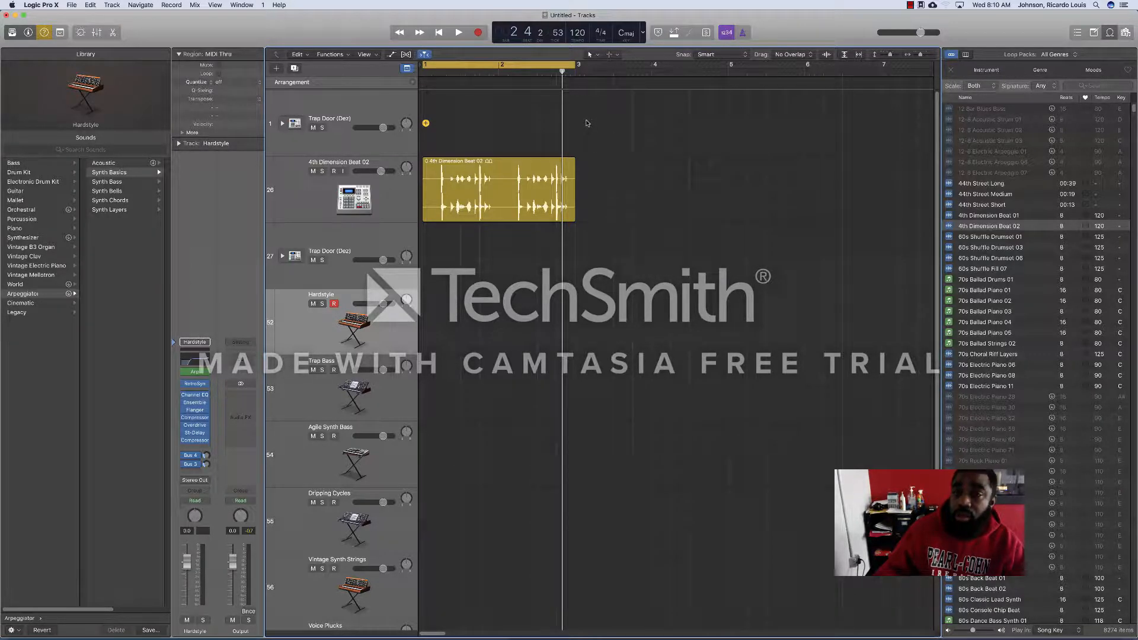
pyautogui.click(456, 190)
pyautogui.moveTo(456, 190)
pyautogui.mouseDown()
pyautogui.moveTo(587, 190)
pyautogui.moveTo(454, 190)
pyautogui.moveTo(603, 175)
pyautogui.moveTo(453, 184)
pyautogui.mouseUp()
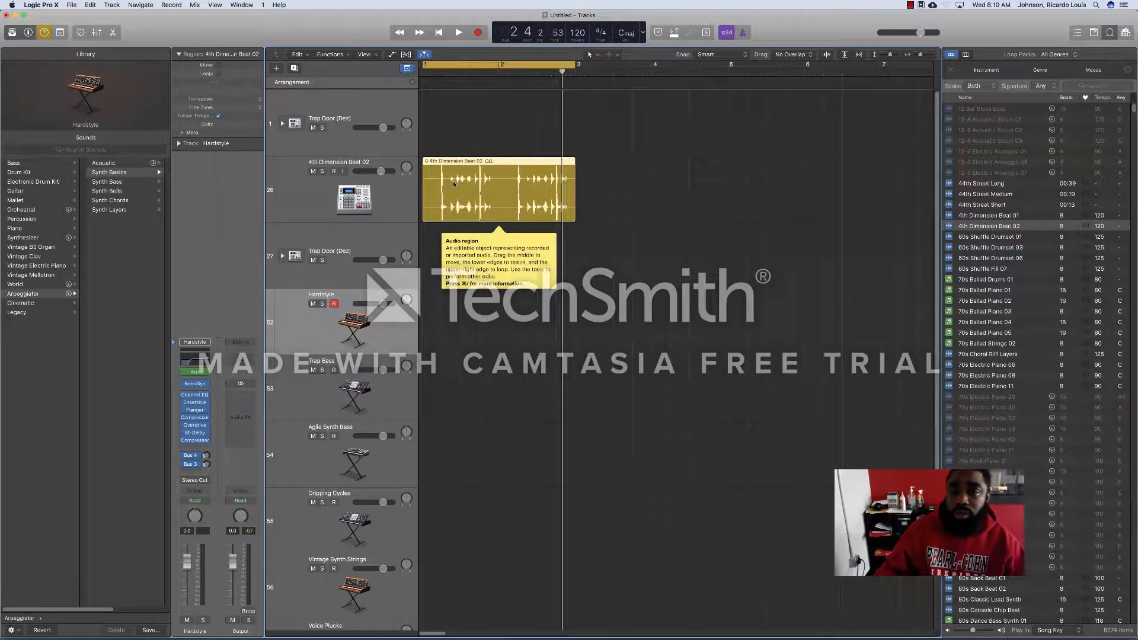
# Assign the Pencil Tool as the secondary (Command-click) tool in the Tracks area
pyautogui.click(617, 57)
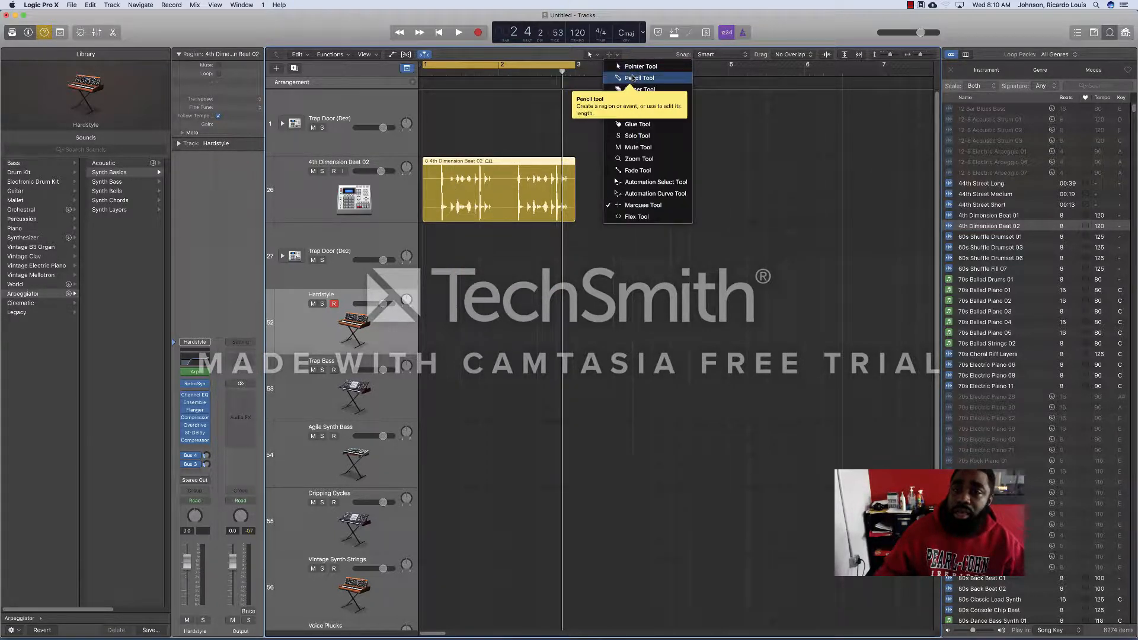
pyautogui.click(629, 77)
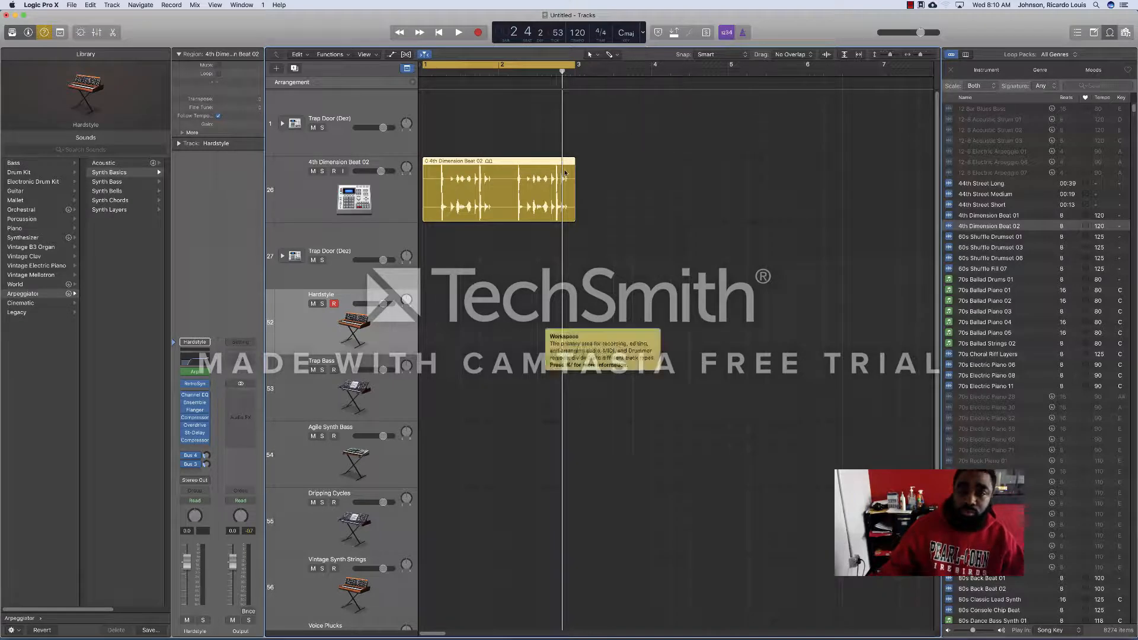
pyautogui.scroll(-1, 540, 237)
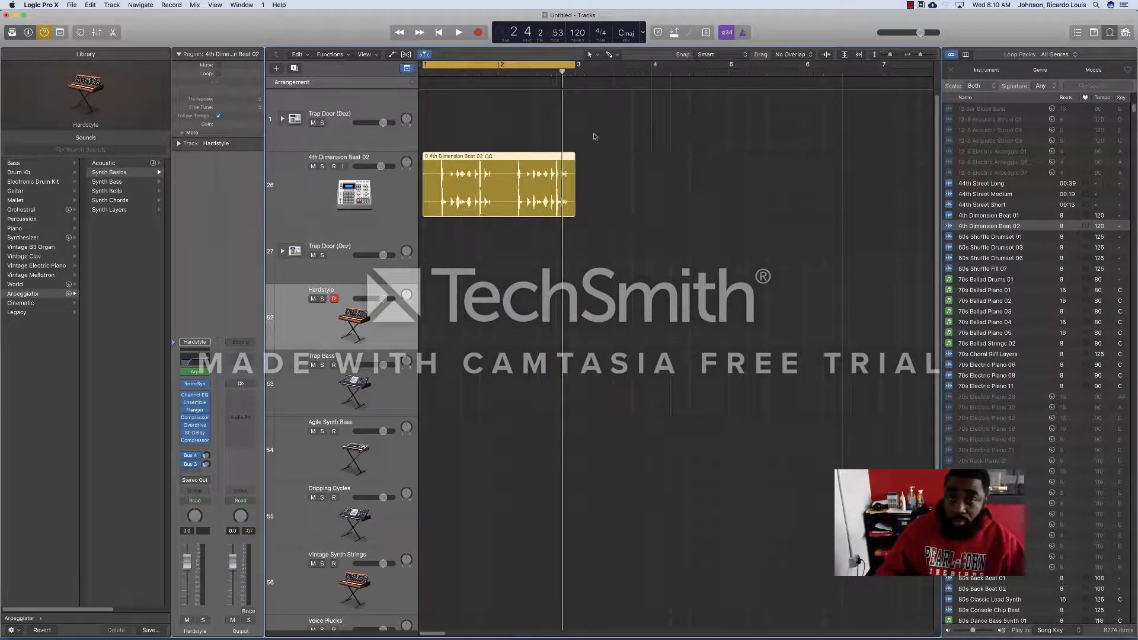
pyautogui.click(426, 270)
pyautogui.moveTo(426, 269); pyautogui.dragTo(423, 271)
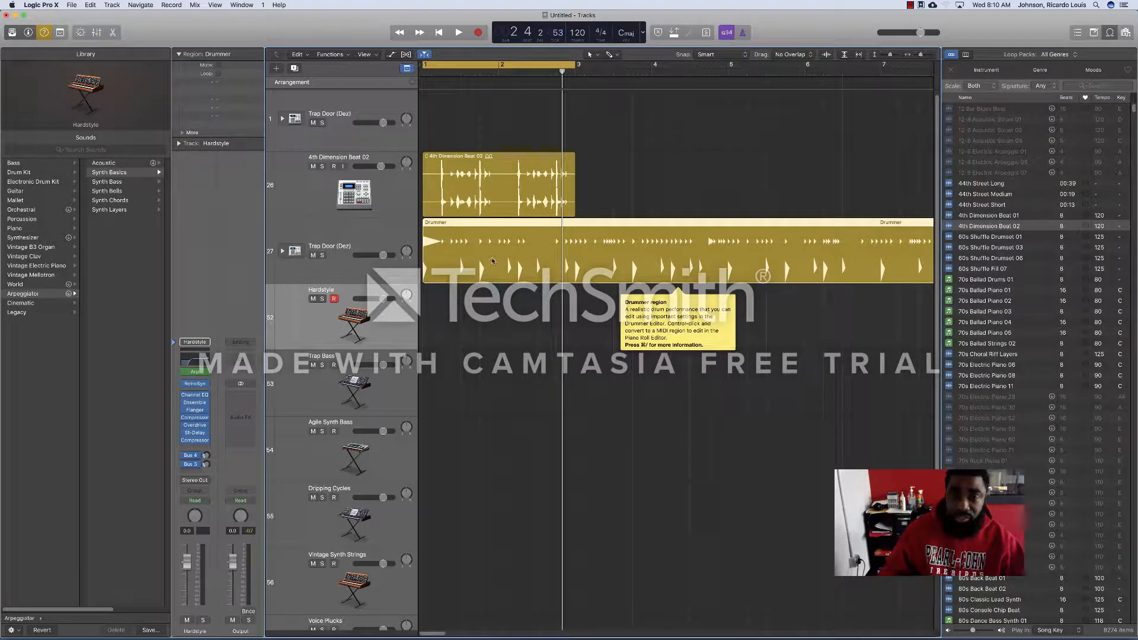
pyautogui.press('Delete')
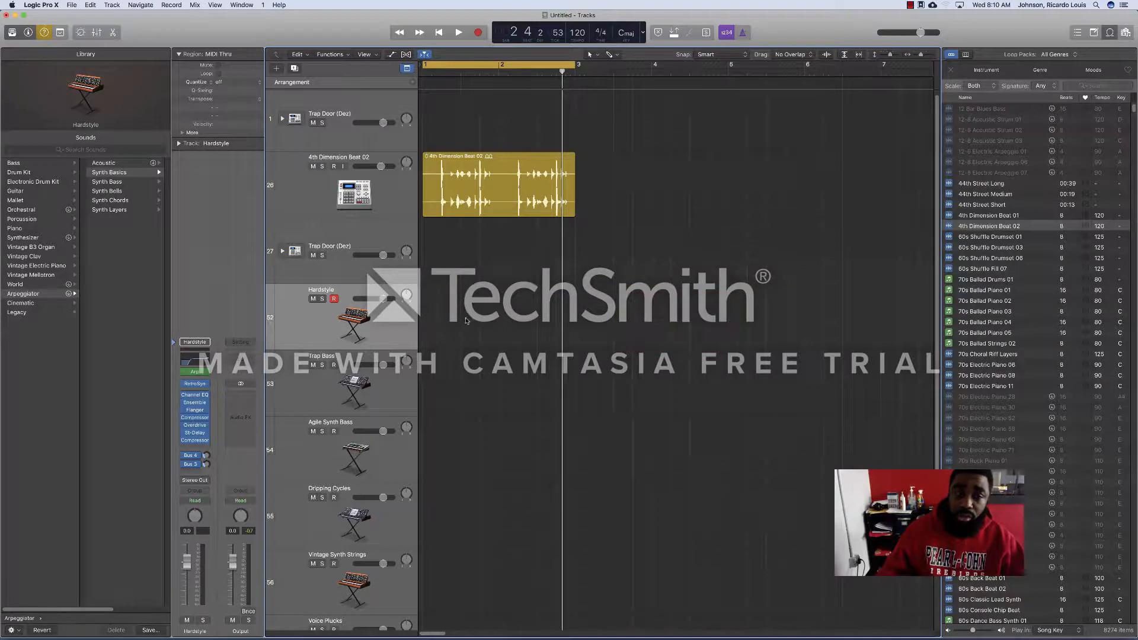
# Create a one-bar MIDI region at bar 1 of the Hardstyle track and open it in the Piano Roll
pyautogui.click(429, 313)
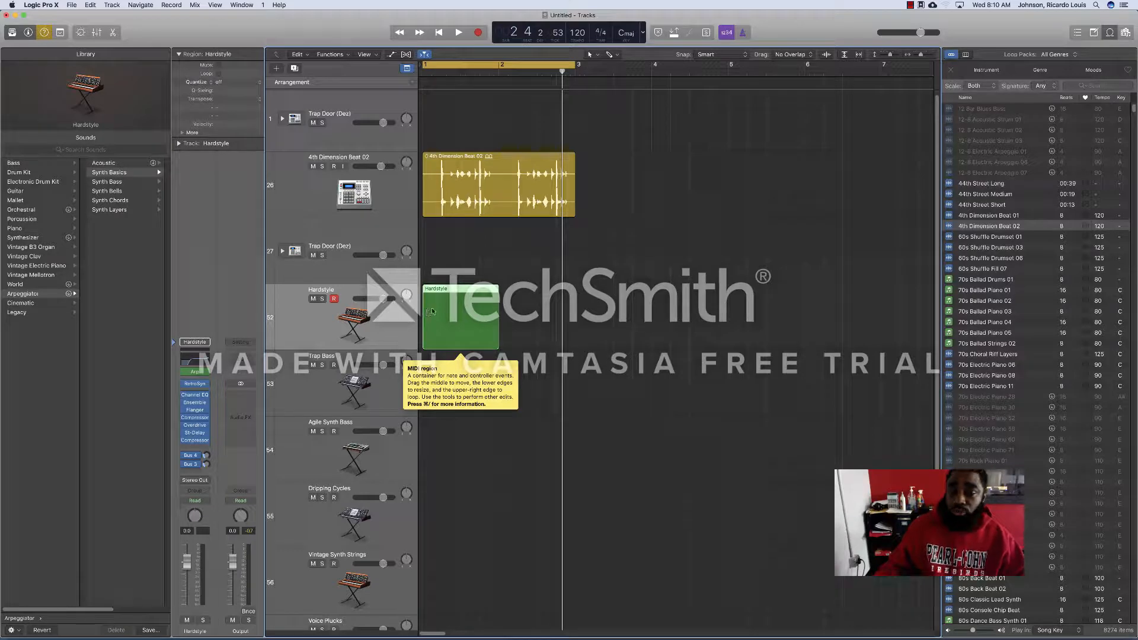
pyautogui.doubleClick(442, 315)
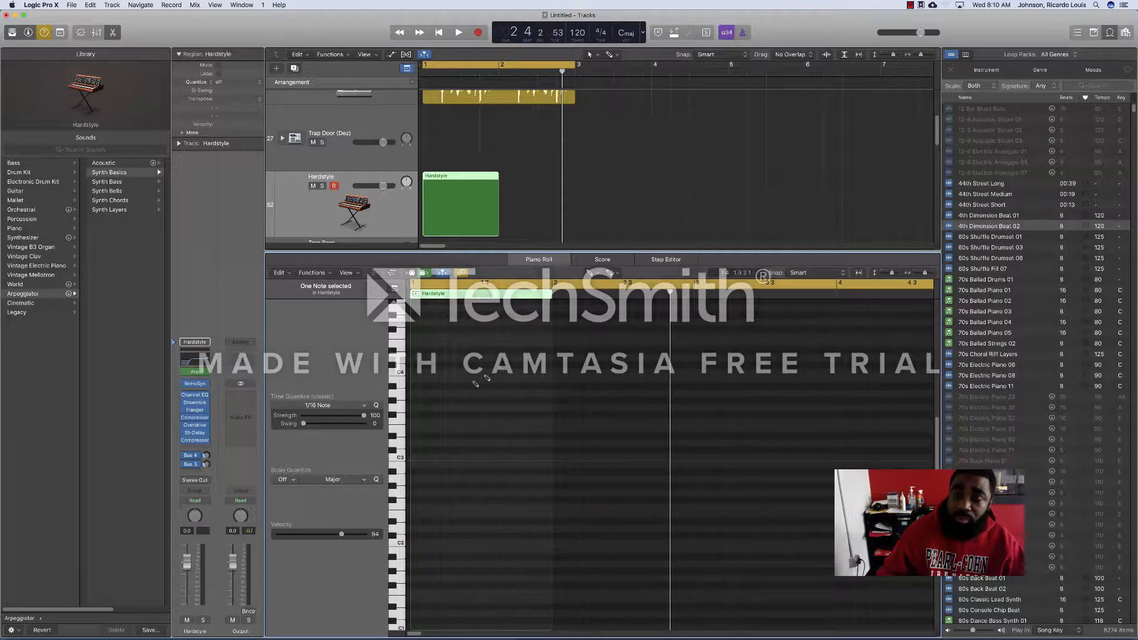
# Draw four one-beat notes across bar 1 of the Hardstyle region, one per beat, with the second highest and the fourth lowest
pyautogui.click(417, 416)
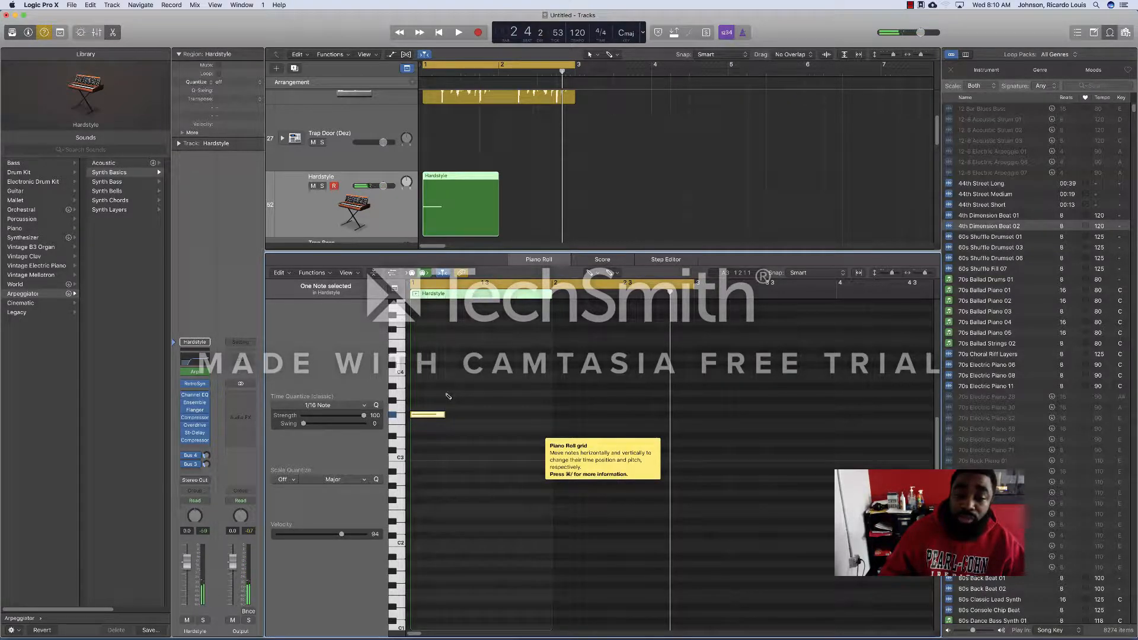
pyautogui.click(449, 393)
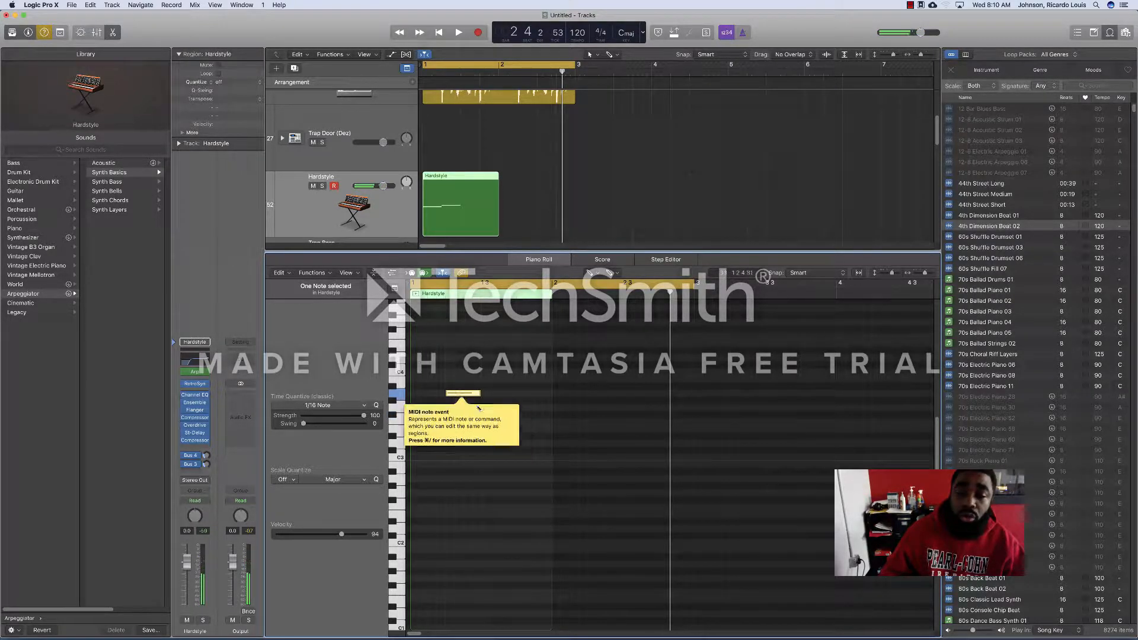
pyautogui.click(483, 409)
pyautogui.moveTo(484, 409); pyautogui.dragTo(479, 417)
pyautogui.click(519, 428)
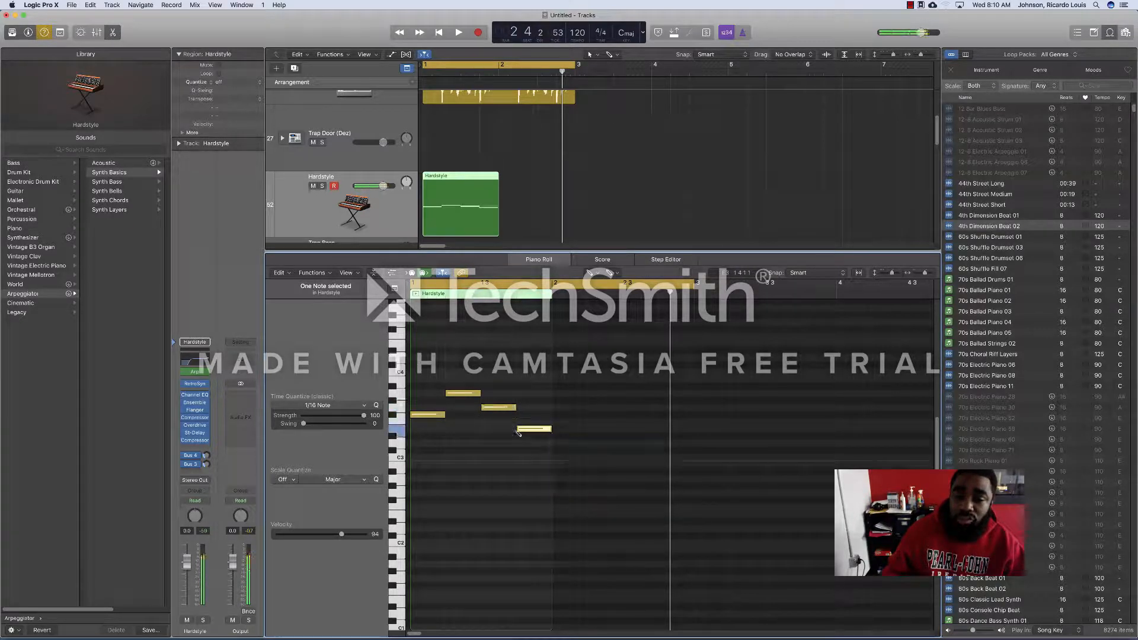
# Shorten all four notes to about a sixteenth note each and play back the pattern
pyautogui.moveTo(550, 427); pyautogui.dragTo(524, 444)
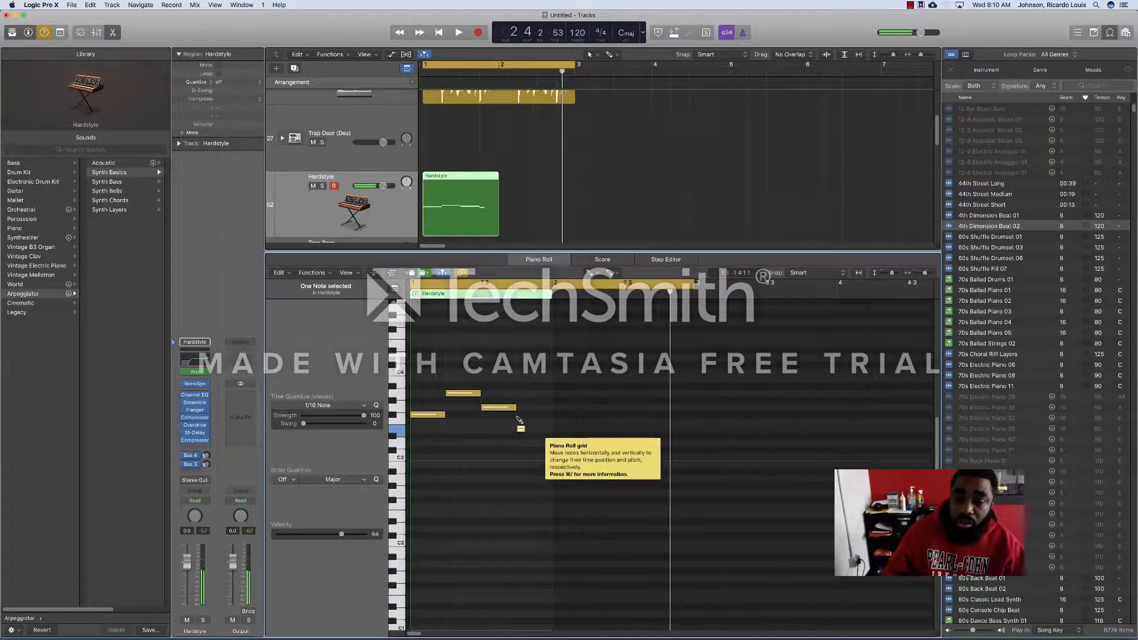
pyautogui.moveTo(484, 407)
pyautogui.mouseDown()
pyautogui.moveTo(490, 419)
pyautogui.moveTo(479, 393)
pyautogui.moveTo(452, 393)
pyautogui.moveTo(419, 428)
pyautogui.mouseUp()
pyautogui.press('space')
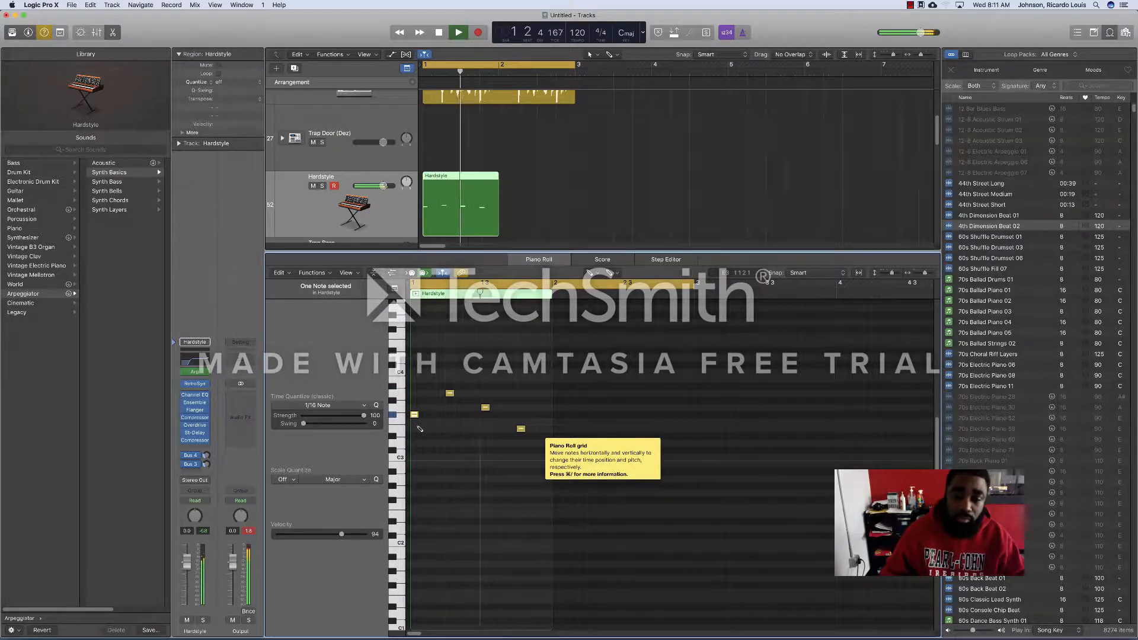
pyautogui.press('space')
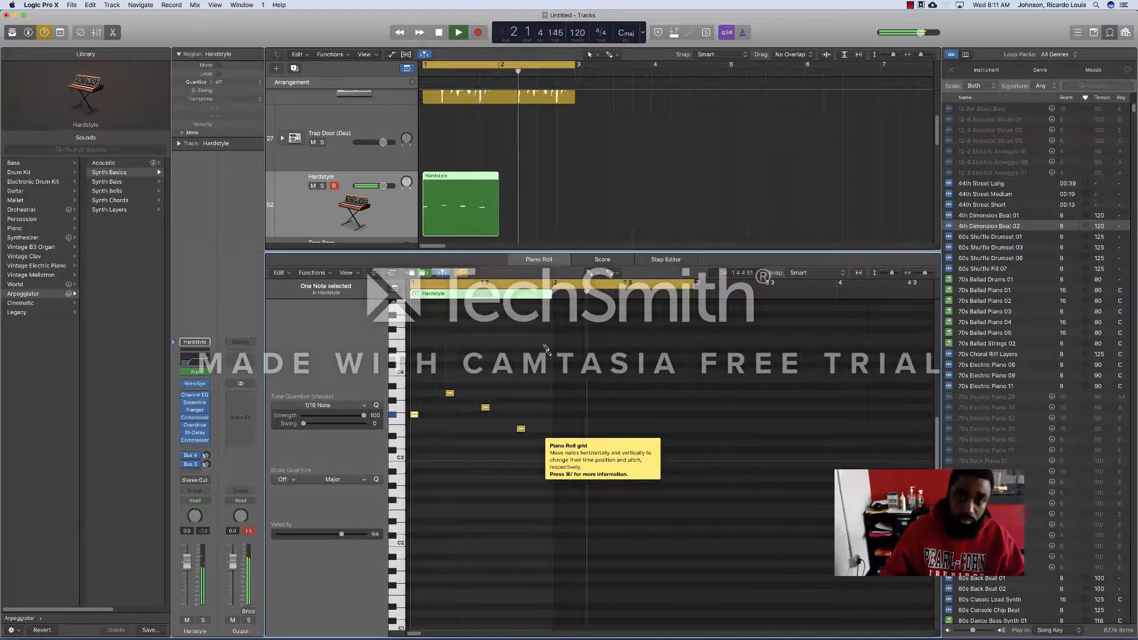
# Copy the Hardstyle region to bar 2 of the same track and close the Piano Roll
pyautogui.moveTo(460, 218); pyautogui.dragTo(538, 217)
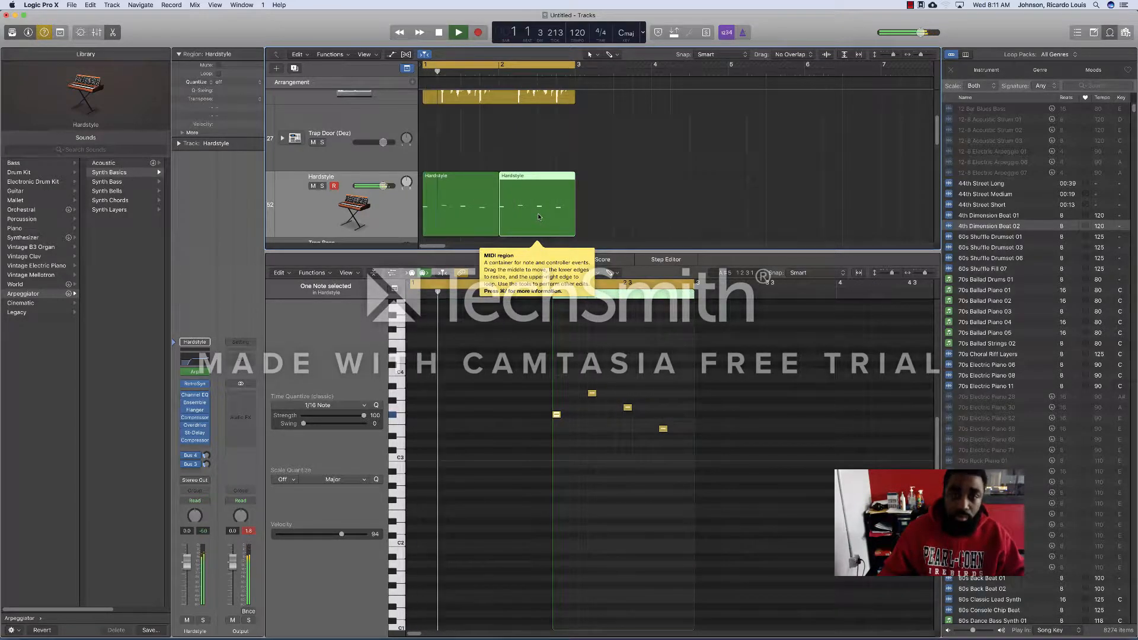
pyautogui.press('e')
pyautogui.scroll(3, 542, 203)
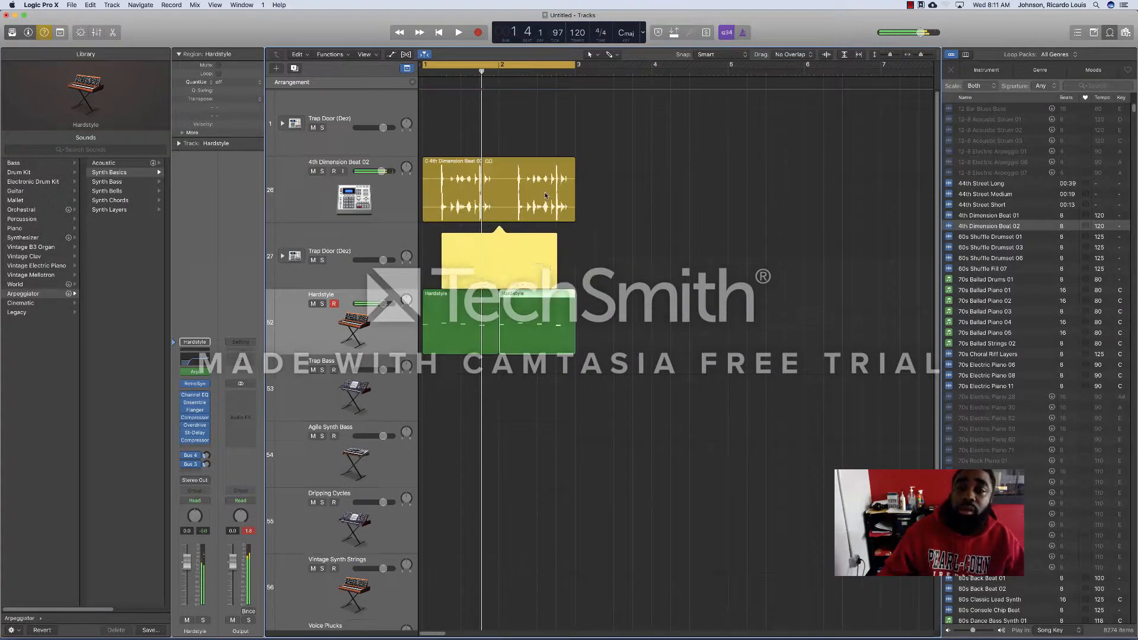
# Set the primary tool to Eraser Tool and the secondary tool to Text Tool
pyautogui.click(598, 57)
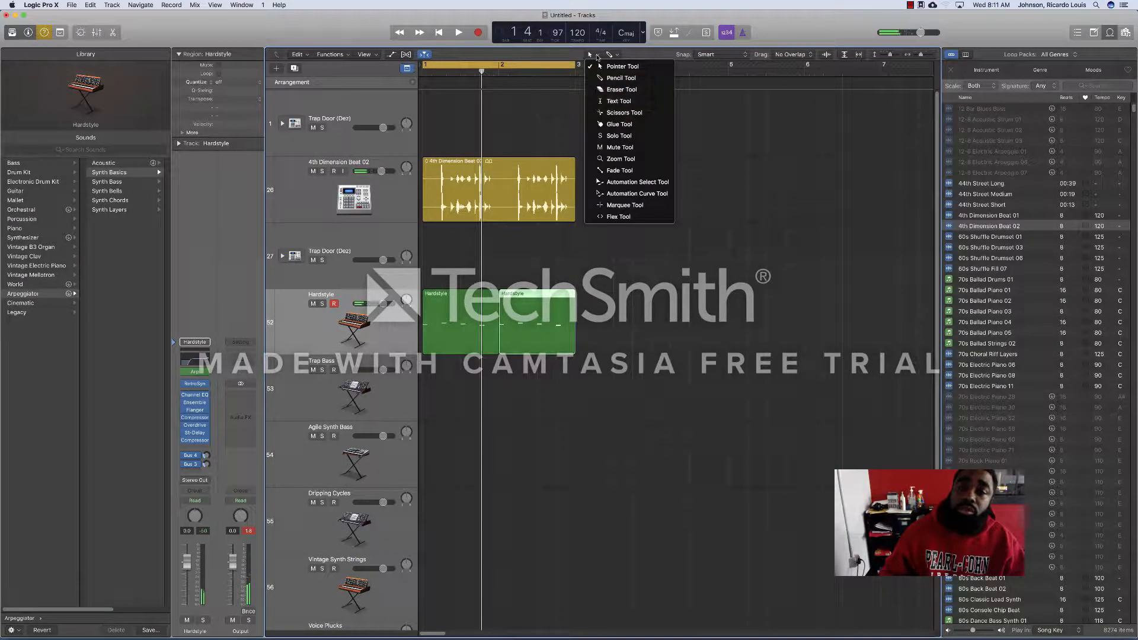
pyautogui.click(619, 89)
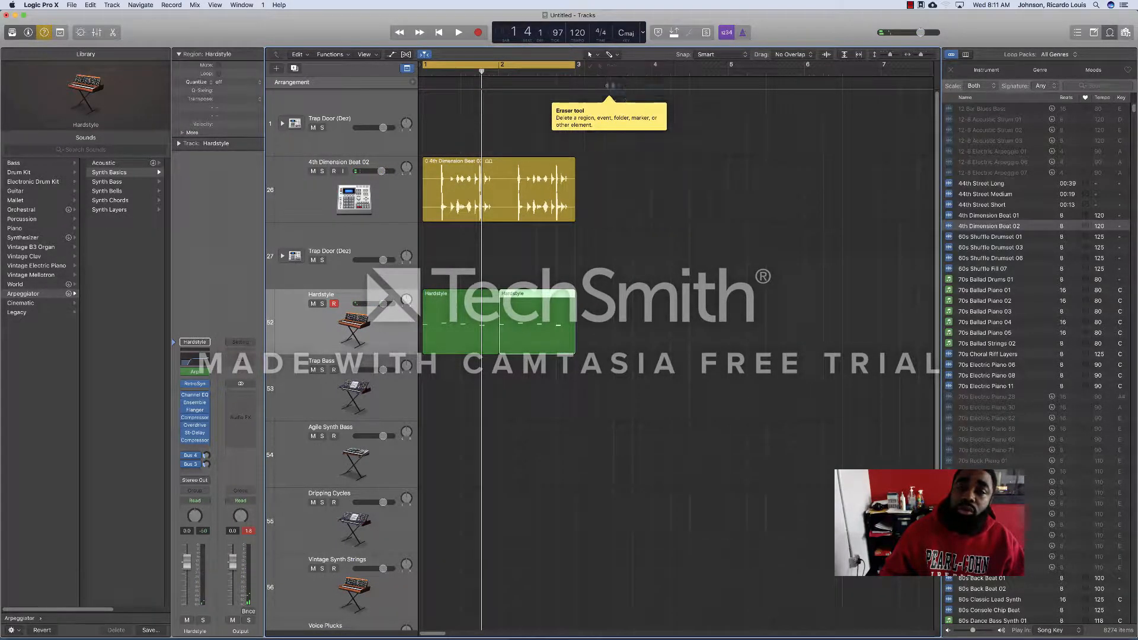
pyautogui.click(610, 55)
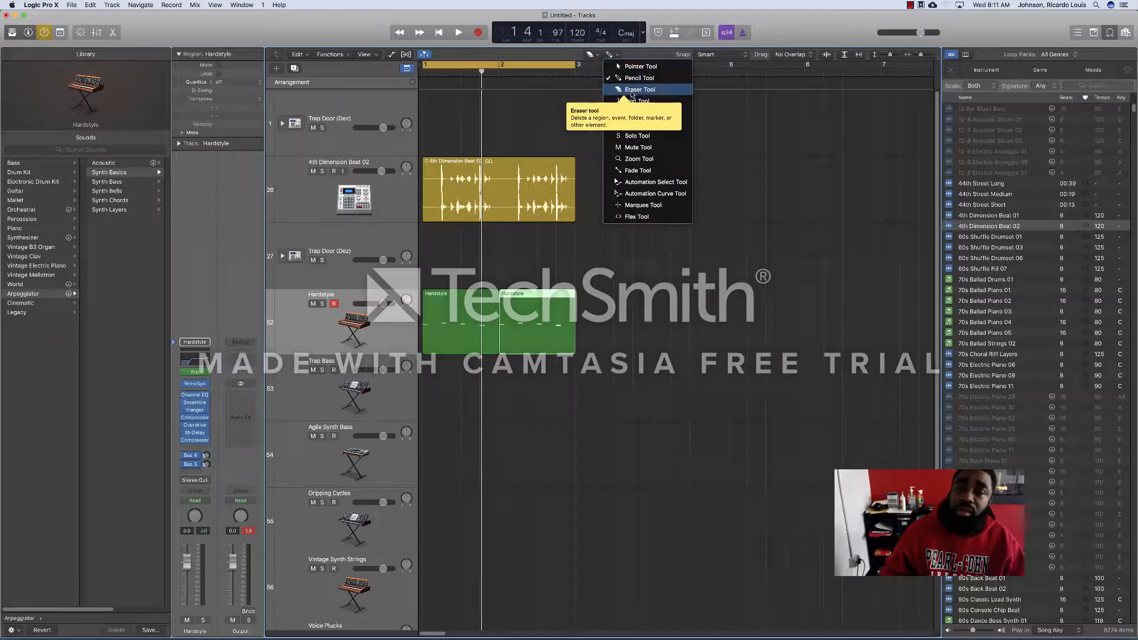
pyautogui.click(637, 102)
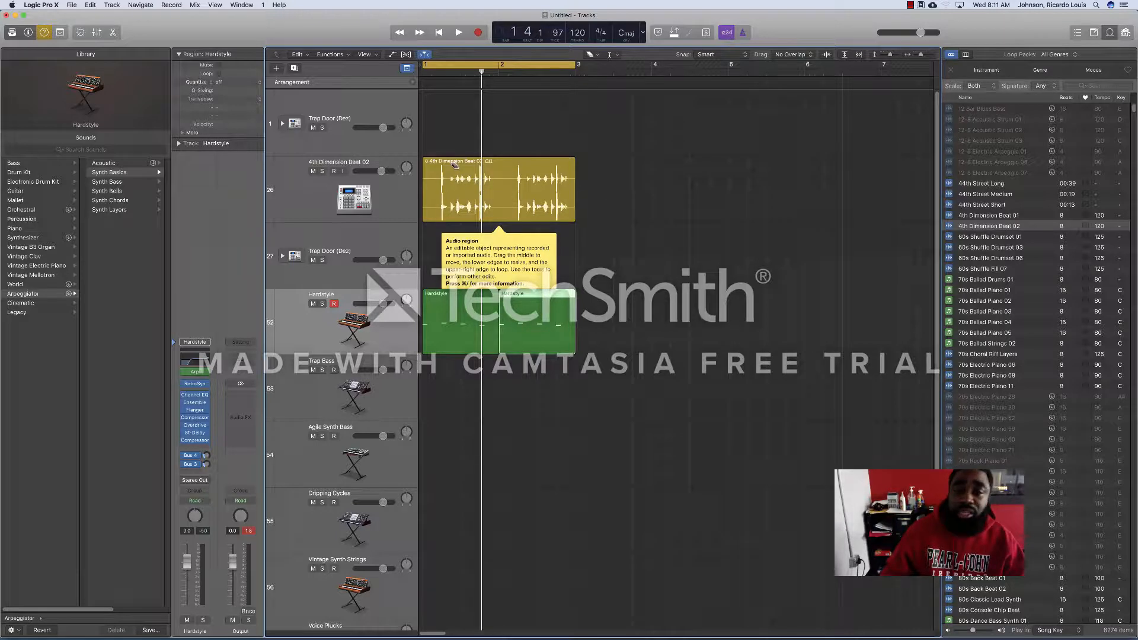
# Erase both Hardstyle regions with the Eraser Tool and undo the two deletions
pyautogui.click(464, 321)
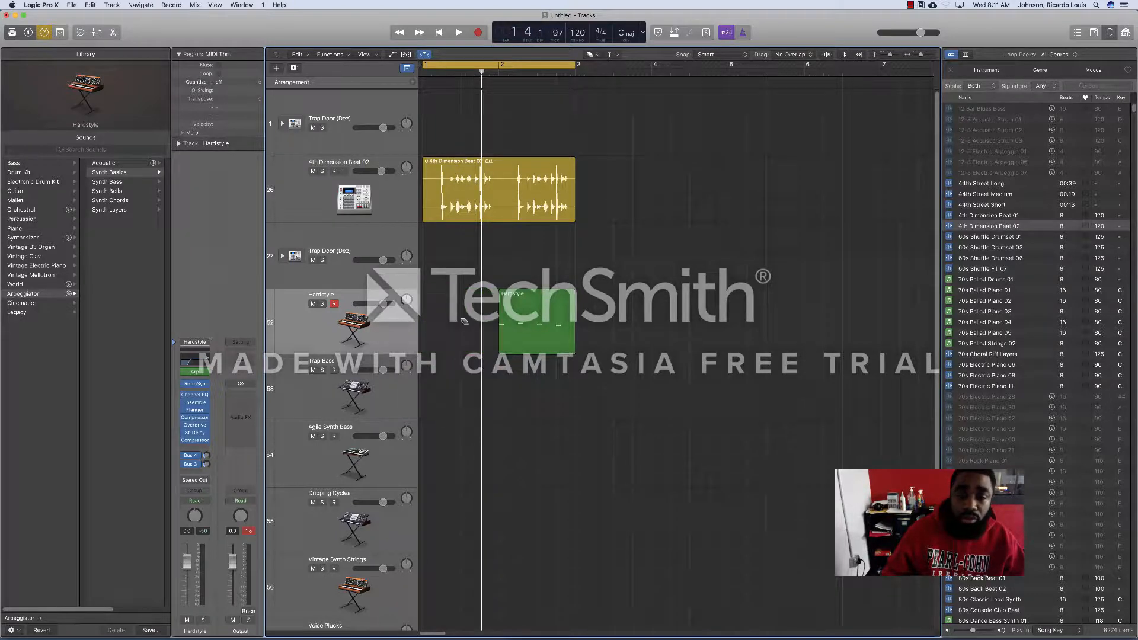
pyautogui.click(544, 324)
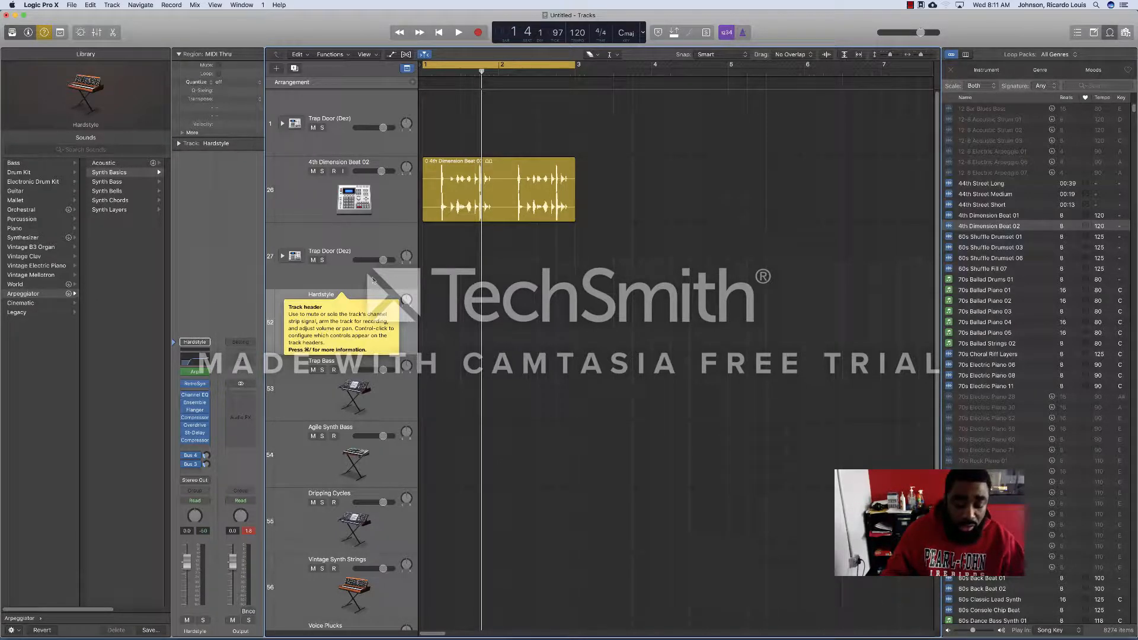
pyautogui.press('super+z')
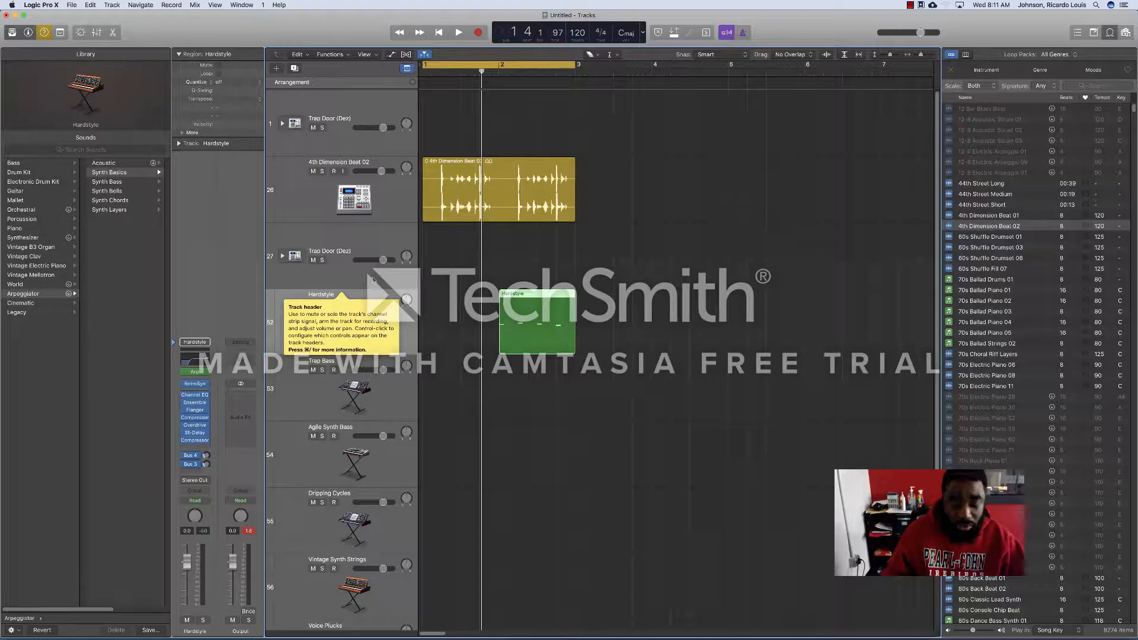
pyautogui.press('super+z')
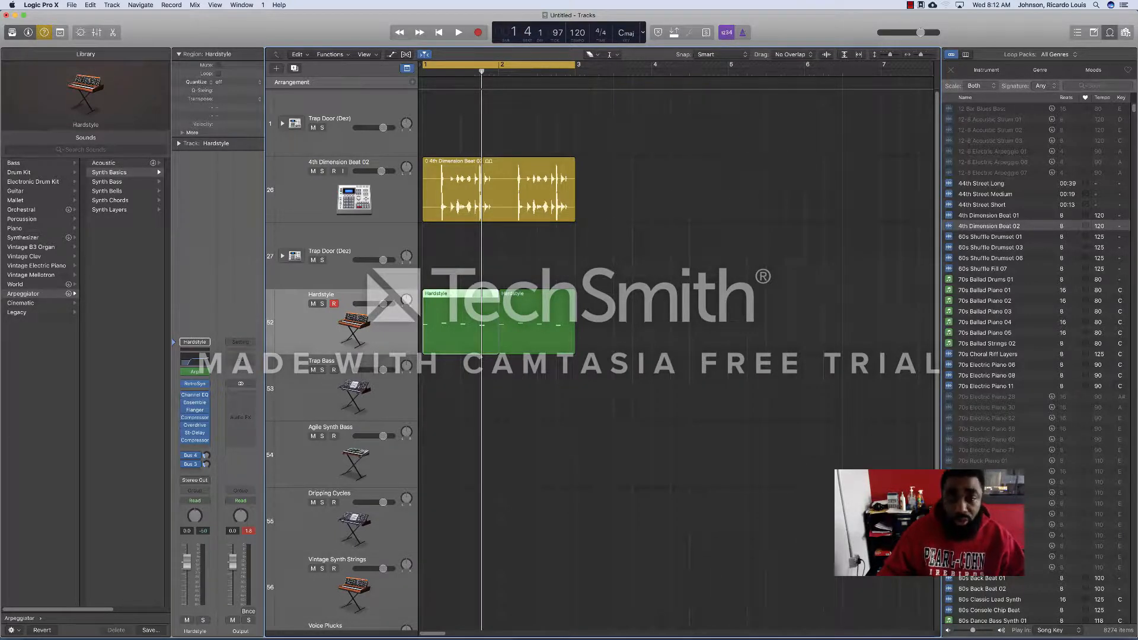
# Use the Text Tool to rename the 4th Dimension Beat 02 audio region as "beat loop 1"
pyautogui.click(457, 180)
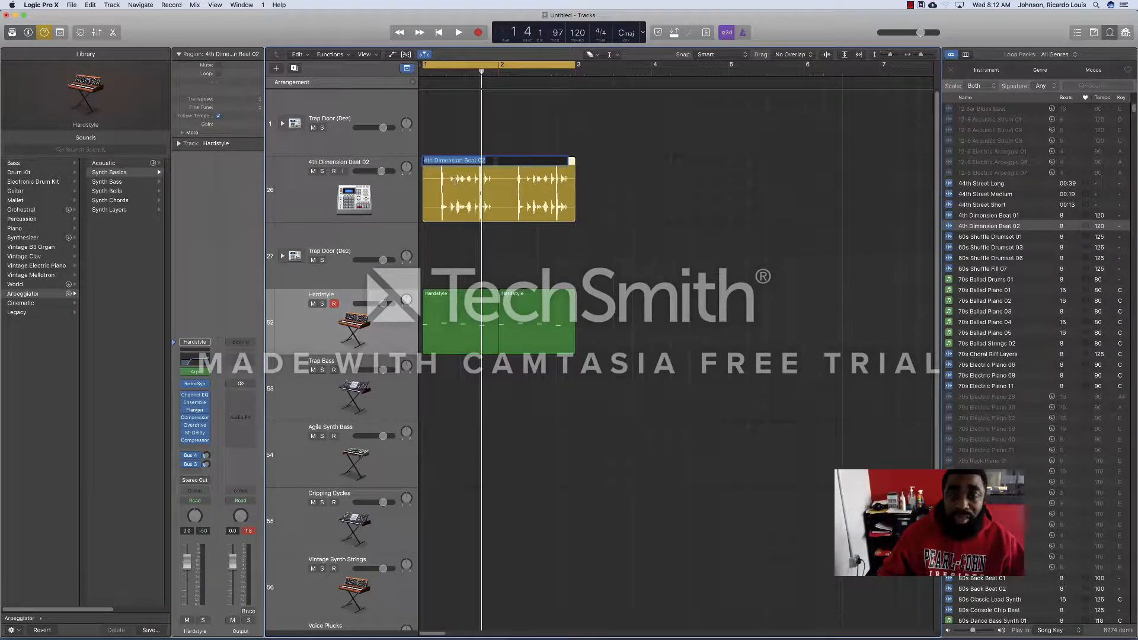
pyautogui.click(525, 126)
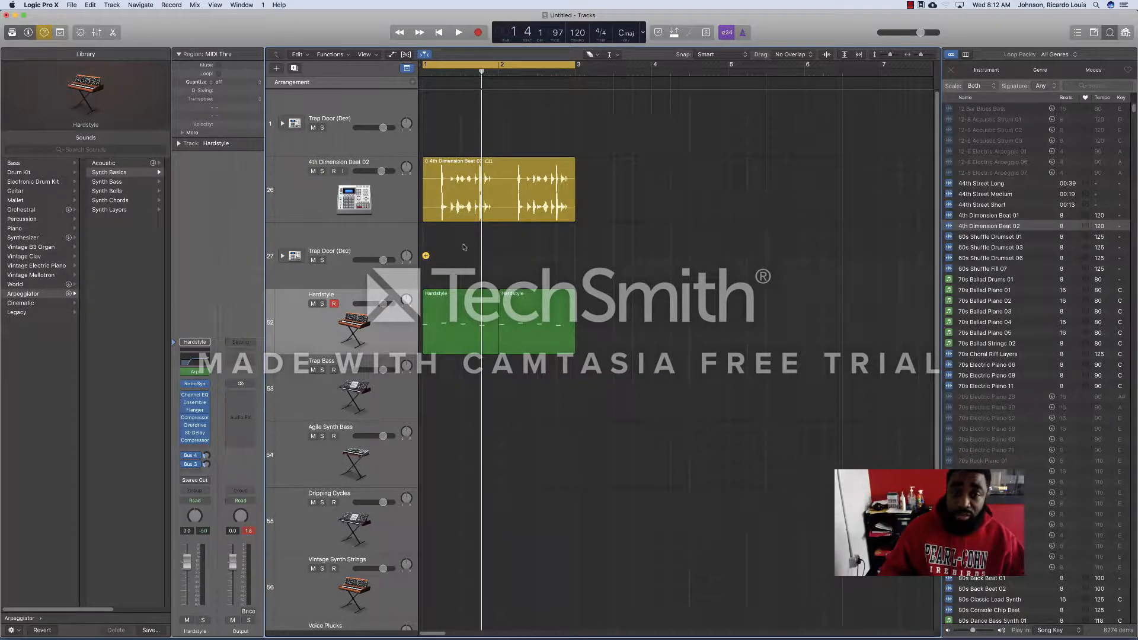
pyautogui.click(497, 220)
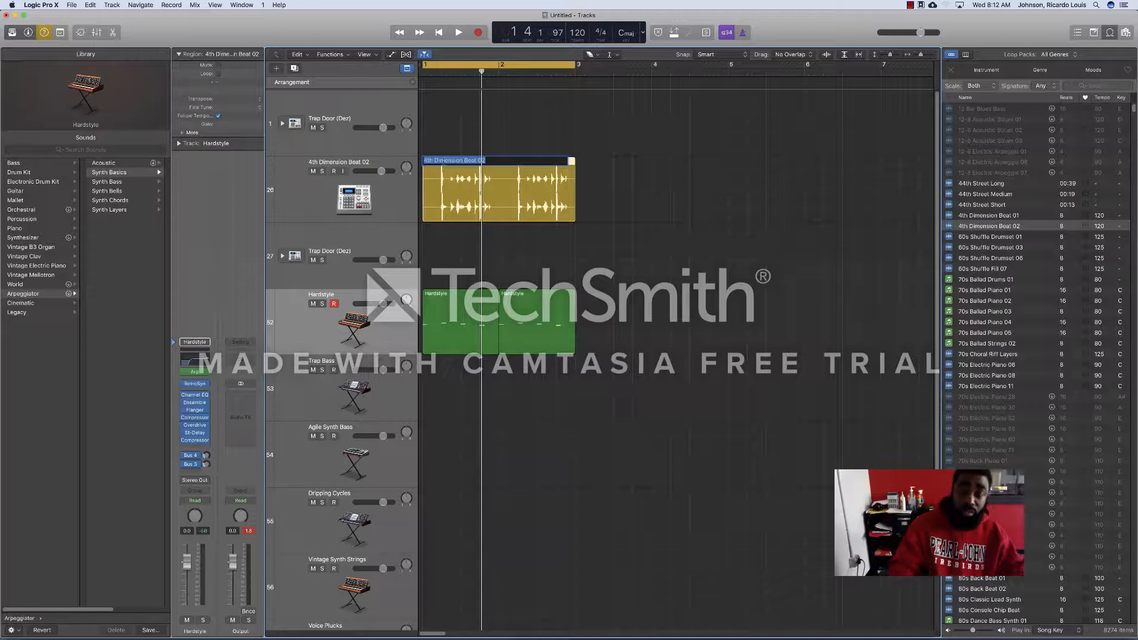
pyautogui.write('bo')
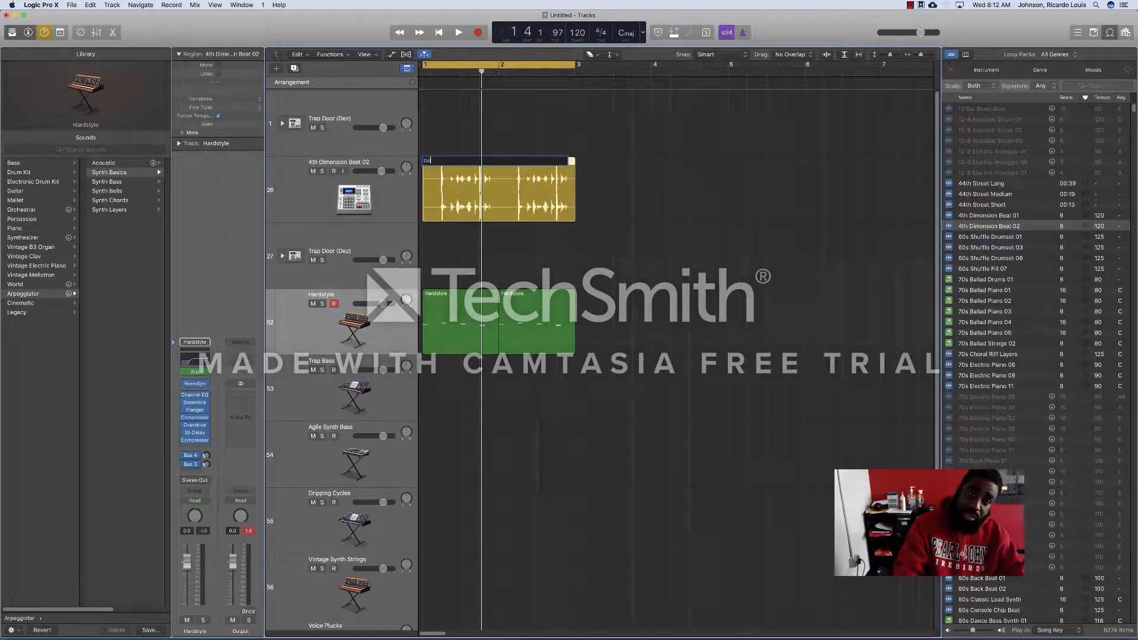
pyautogui.write('at loop 1')
pyautogui.press('Return')
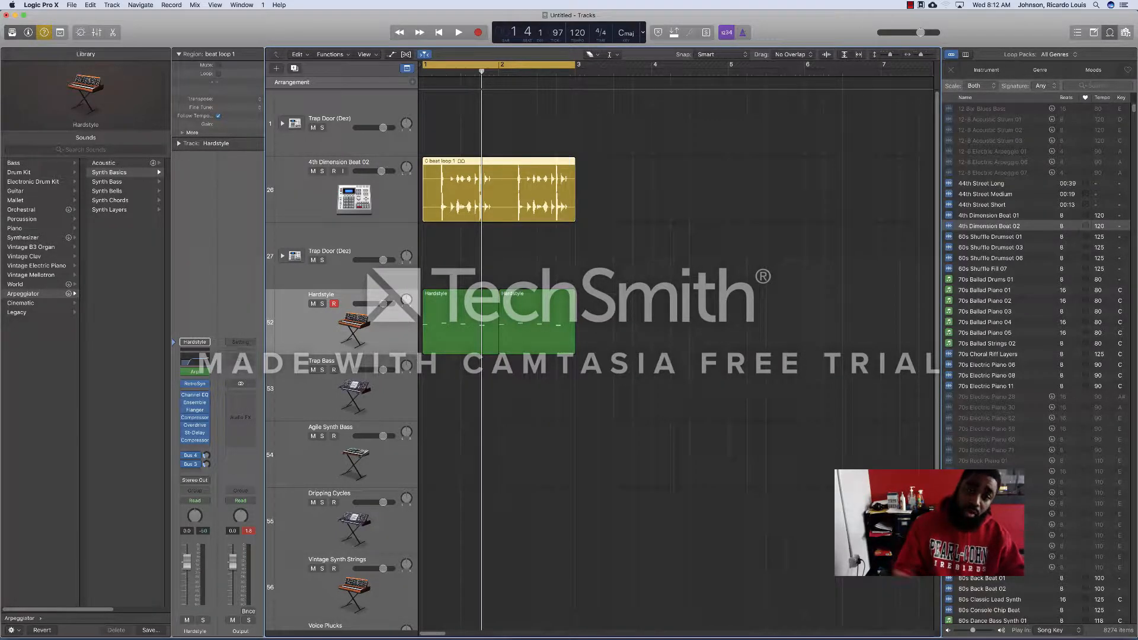
# Rename the first Hardstyle region as "melody loop 1" with the Text Tool
pyautogui.click(446, 300)
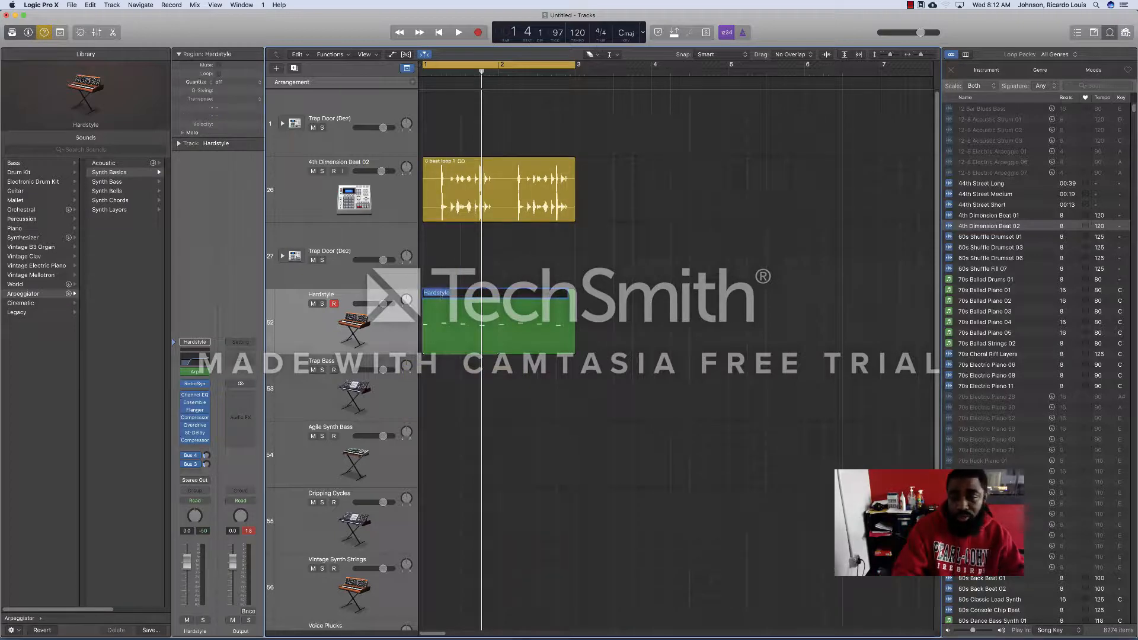
pyautogui.write('melody')
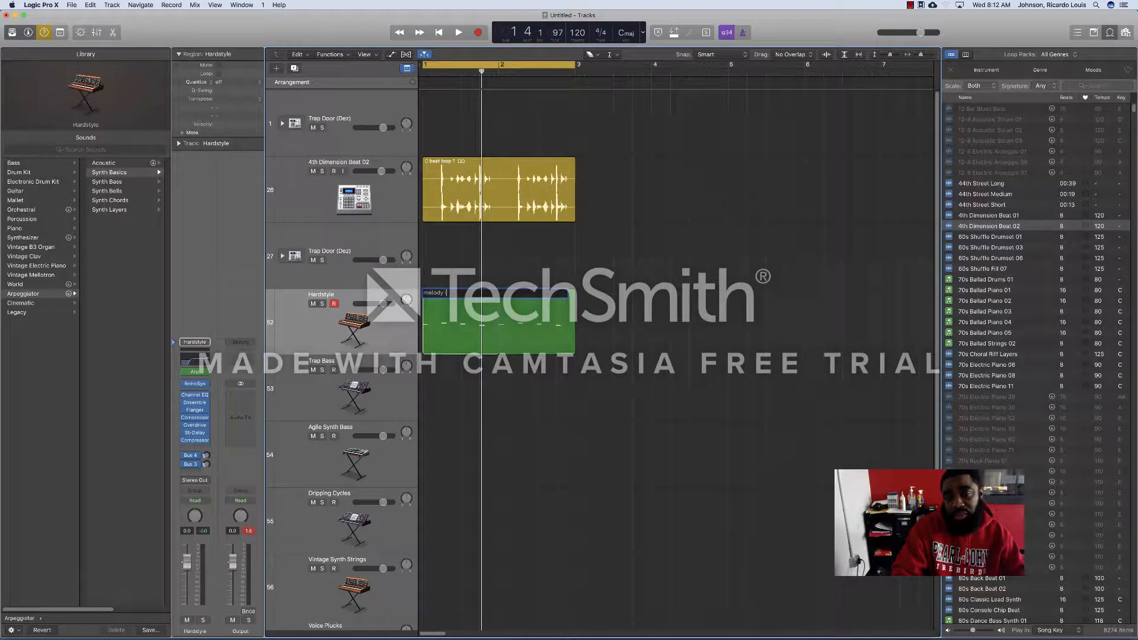
pyautogui.write(' loop 1')
pyautogui.press('Return')
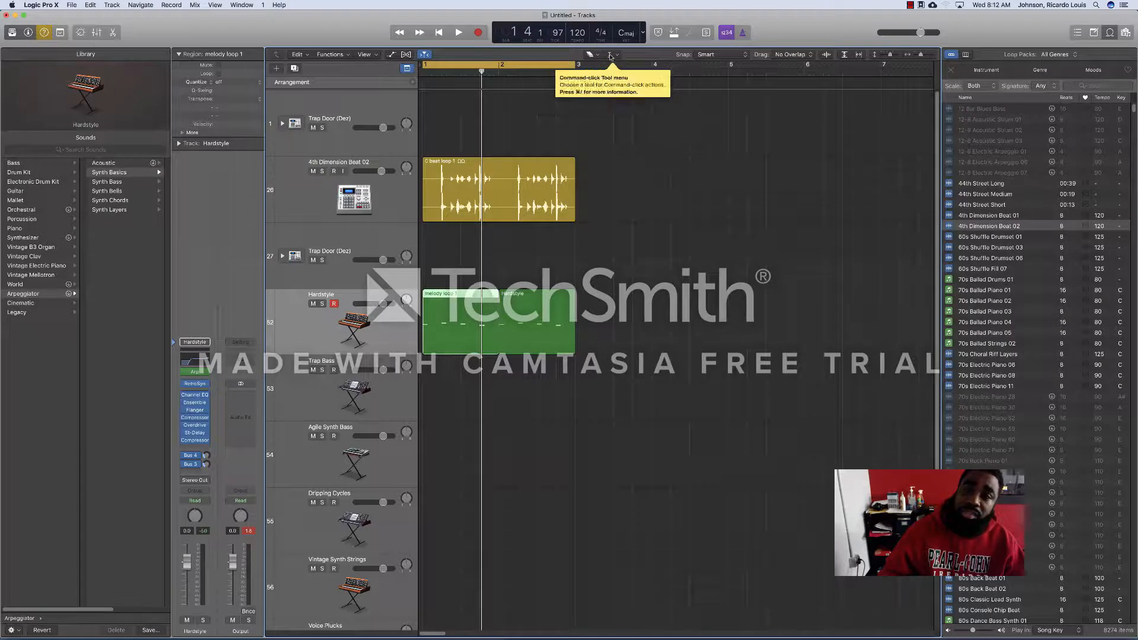
# Set the primary tool to Scissors Tool and the secondary tool to Glue Tool
pyautogui.click(610, 55)
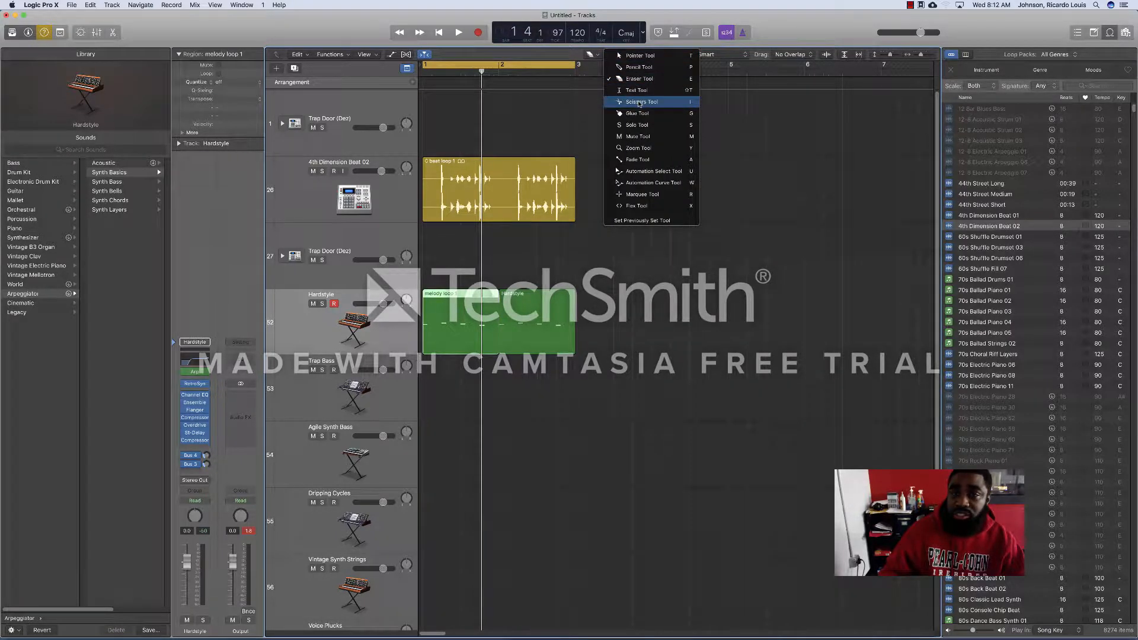
pyautogui.click(639, 102)
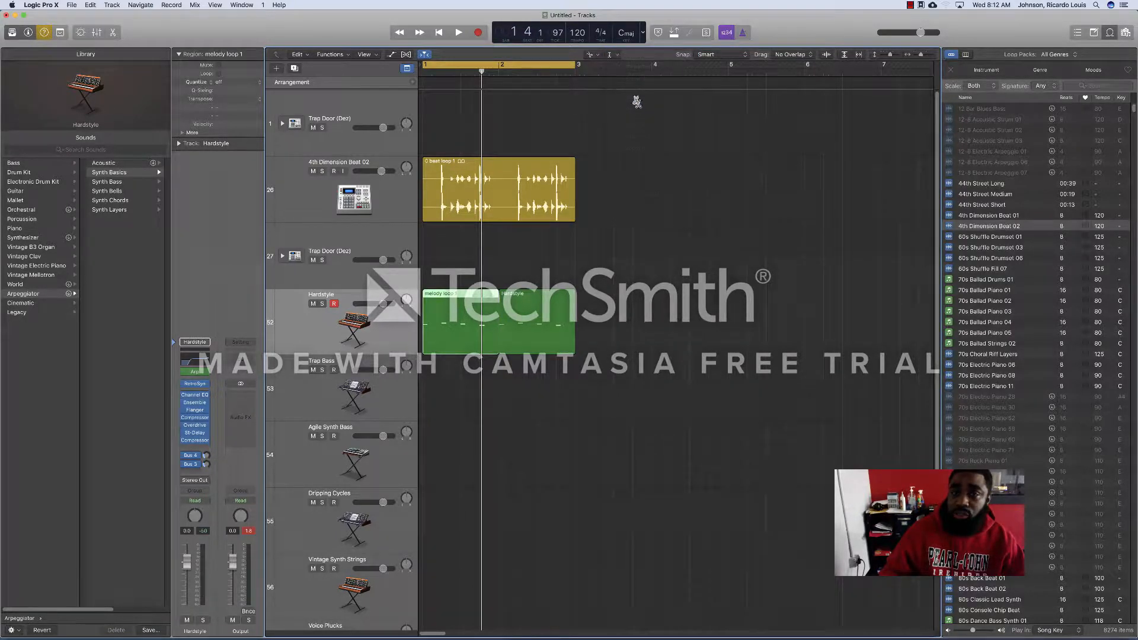
pyautogui.click(612, 55)
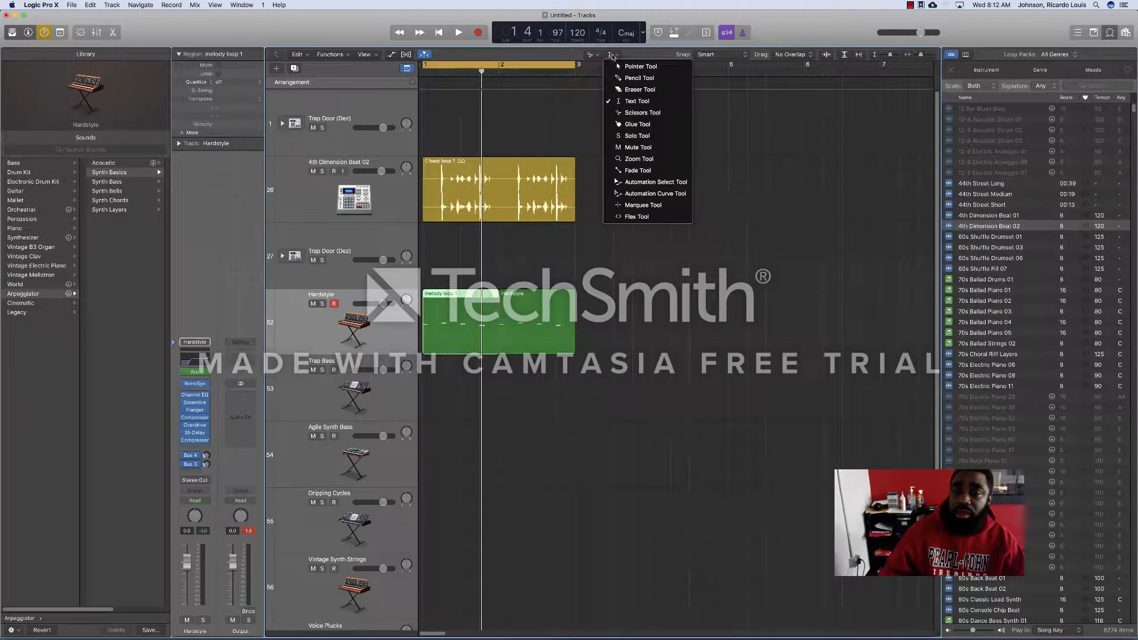
pyautogui.click(649, 126)
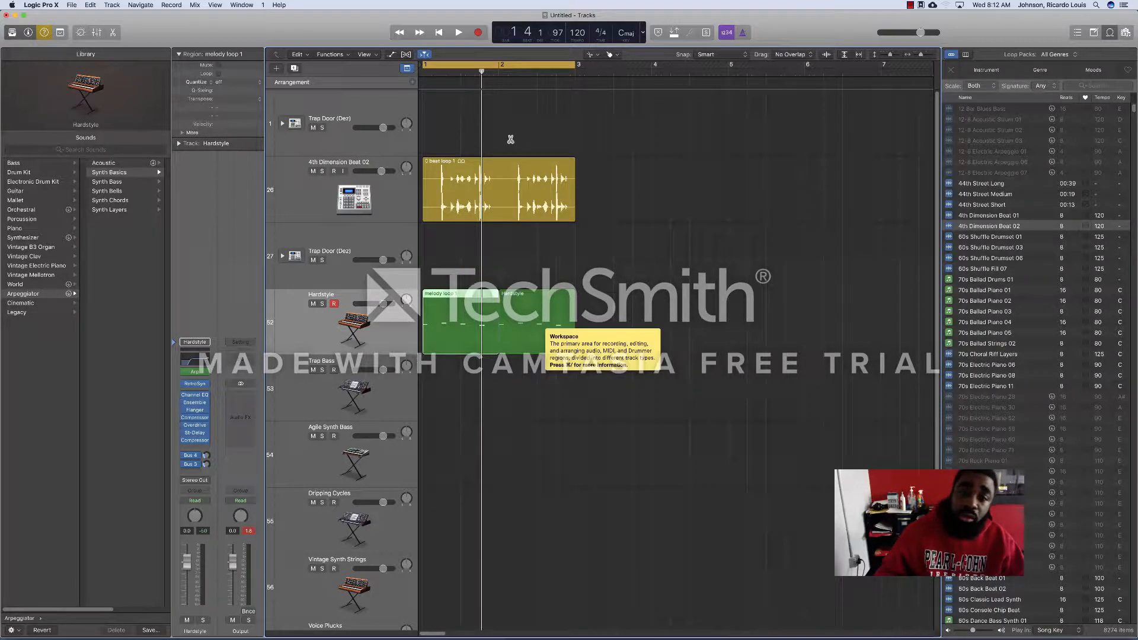
# Return the playhead to the start, try single Scissors Tool cuts in beat loop 1 at beats 3 and 2 of bar 1, and undo each
pyautogui.press('Return')
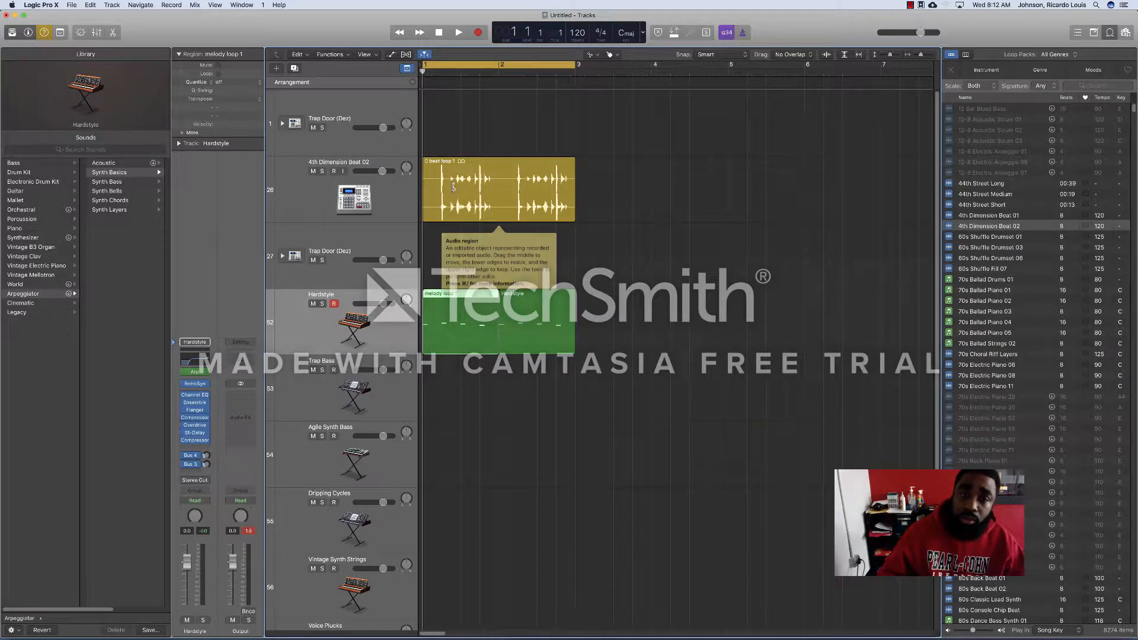
pyautogui.moveTo(445, 180); pyautogui.dragTo(465, 207)
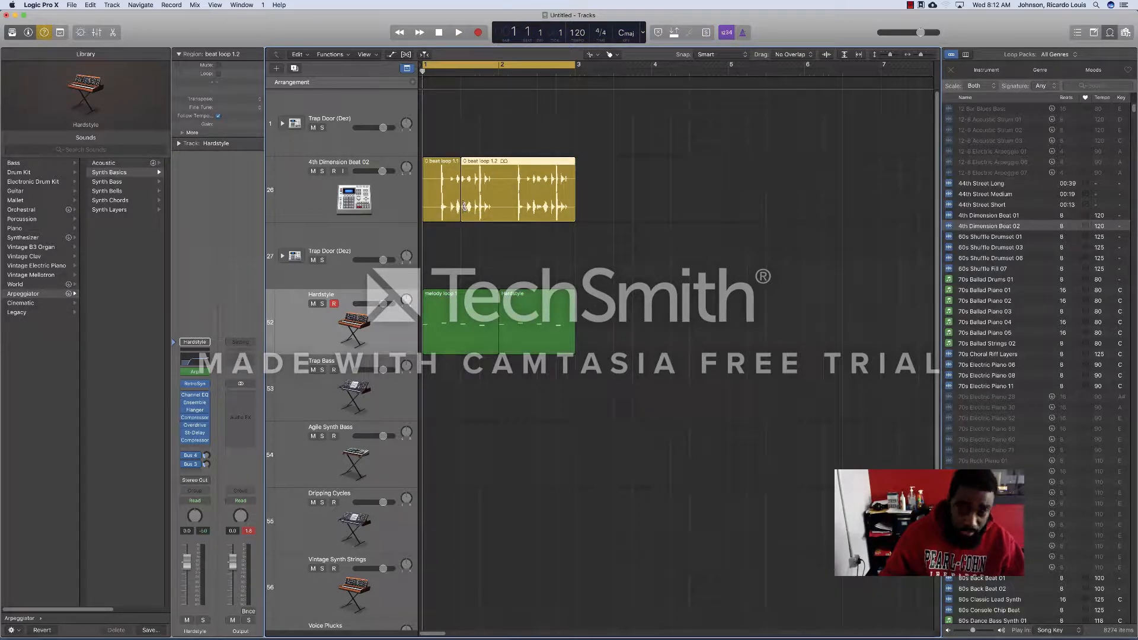
pyautogui.press('super+z')
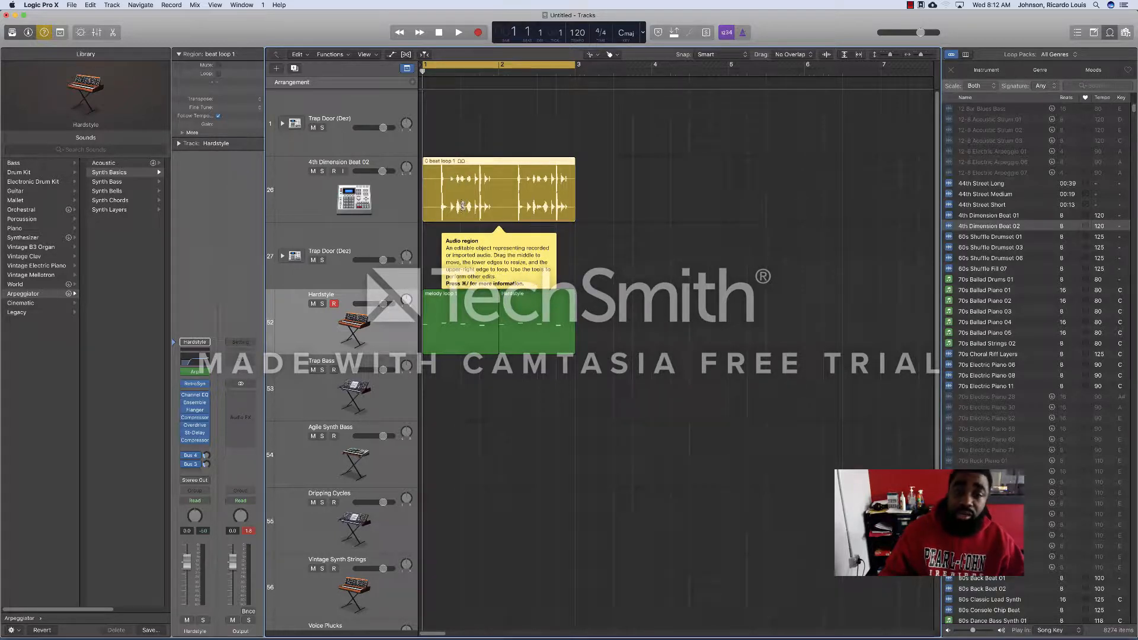
pyautogui.click(461, 184)
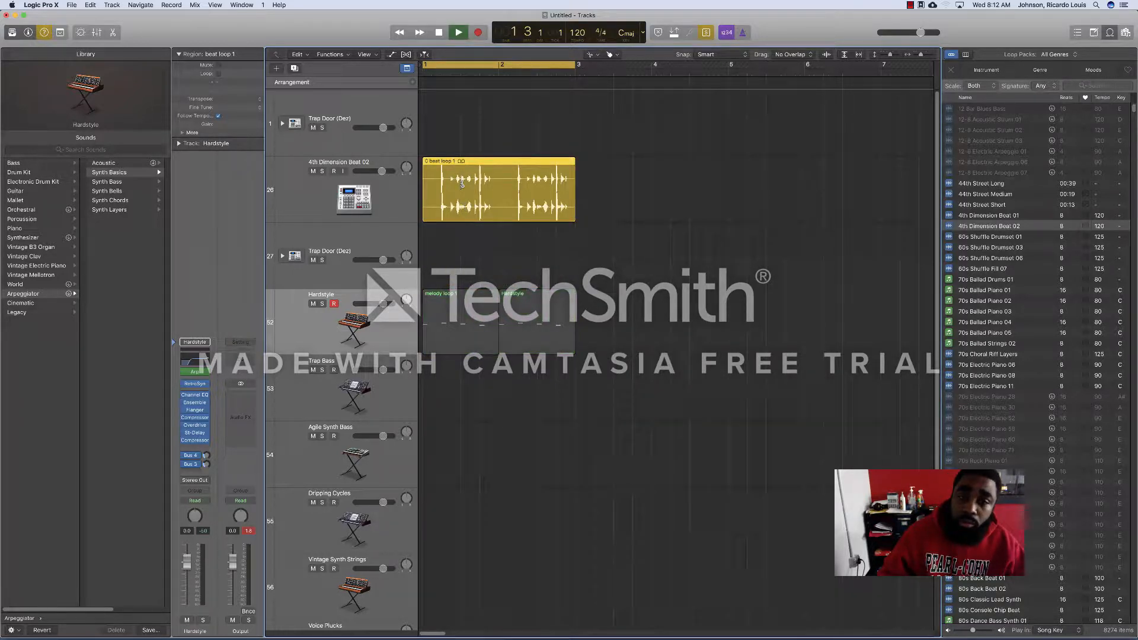
pyautogui.moveTo(462, 185); pyautogui.dragTo(443, 224)
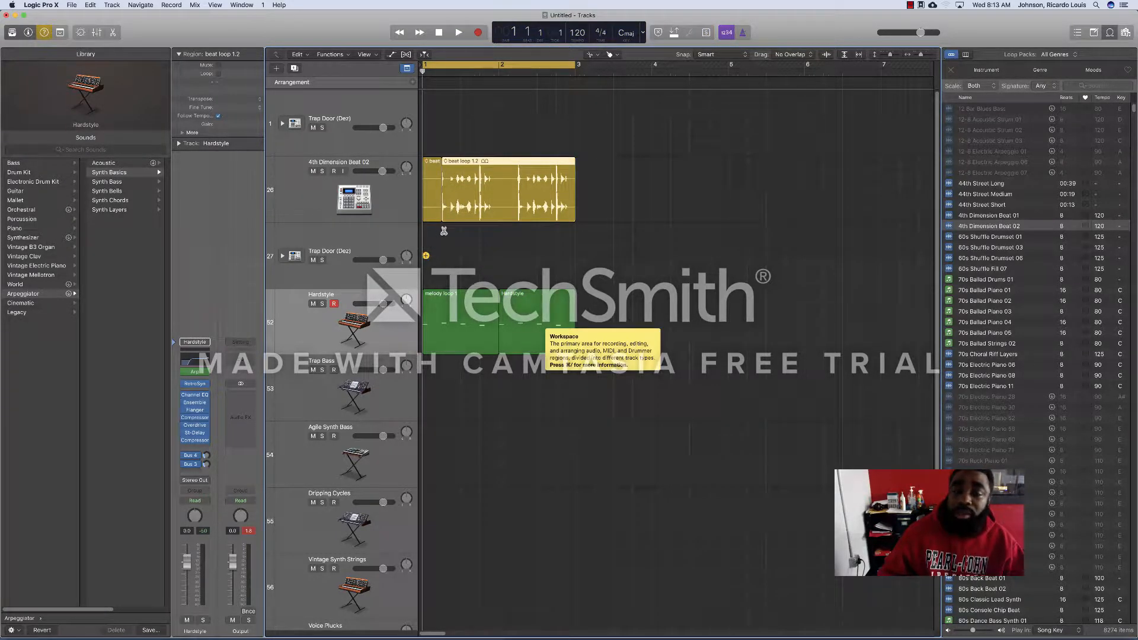
pyautogui.press('super+z')
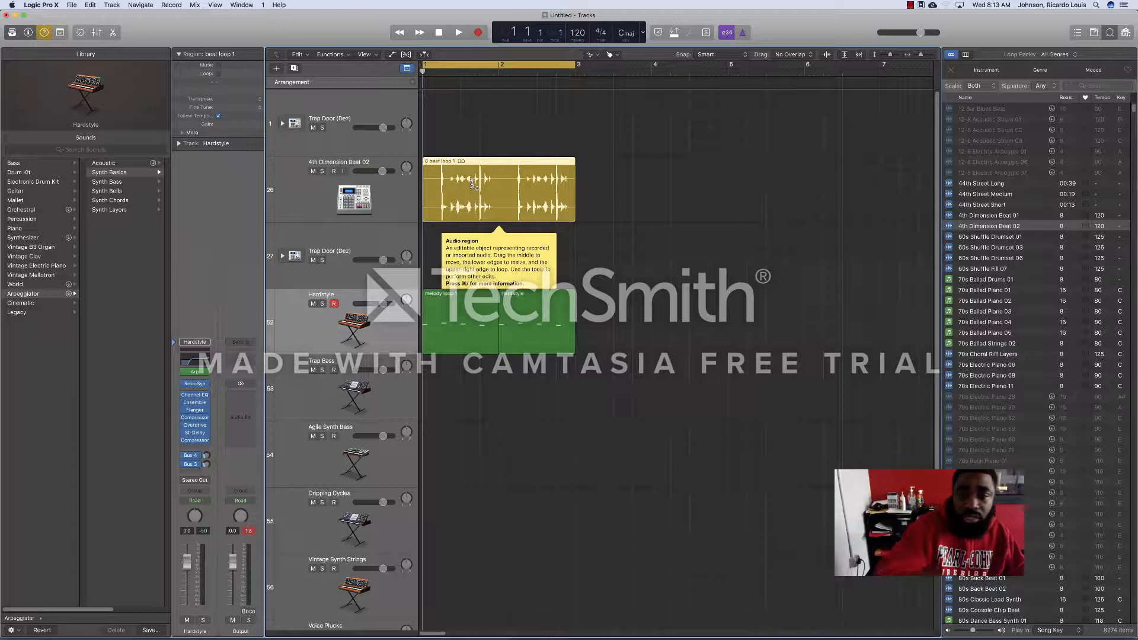
# Divide beat loop 1 into equal half-bar slices with the Scissors Tool's multiple division and undo it
pyautogui.moveTo(461, 195); pyautogui.dragTo(459, 198)
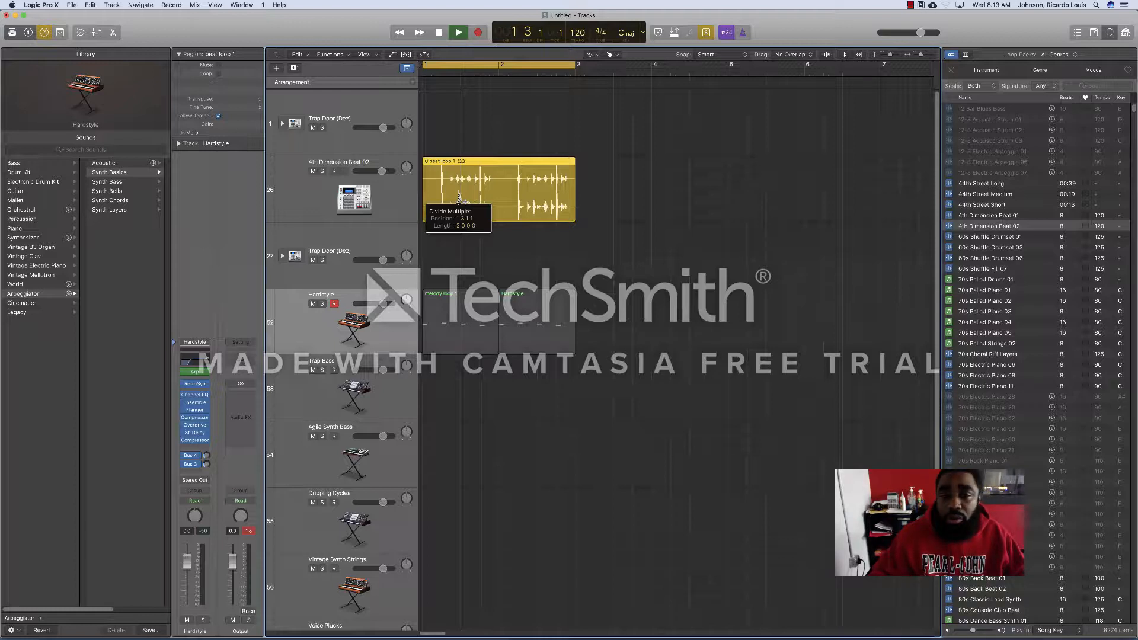
pyautogui.moveTo(459, 197); pyautogui.dragTo(460, 197)
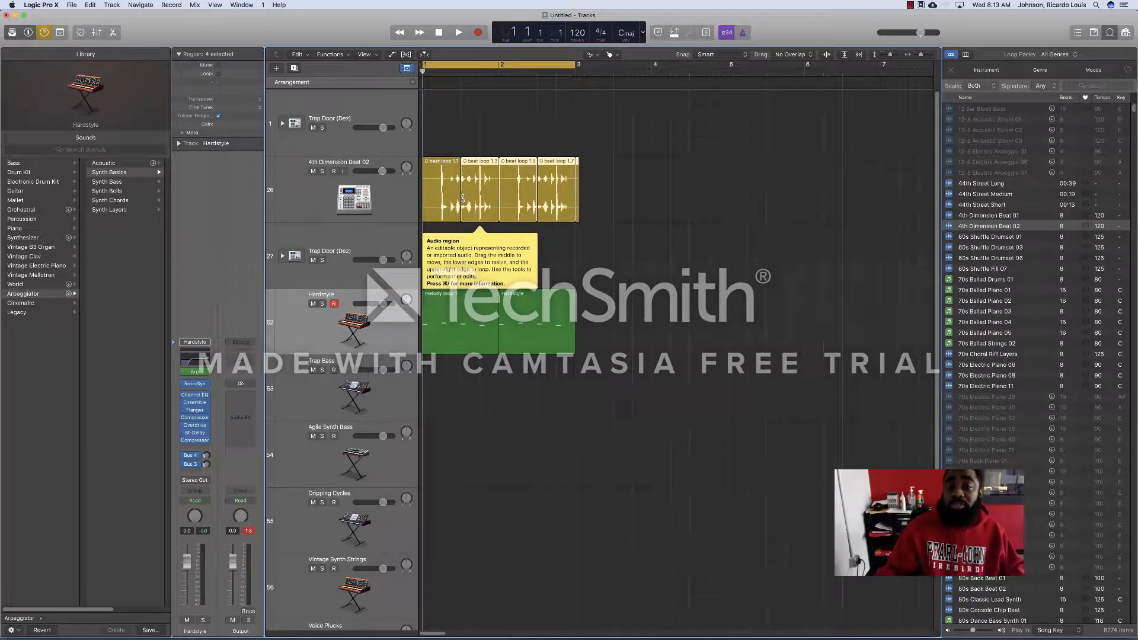
pyautogui.press('super+z')
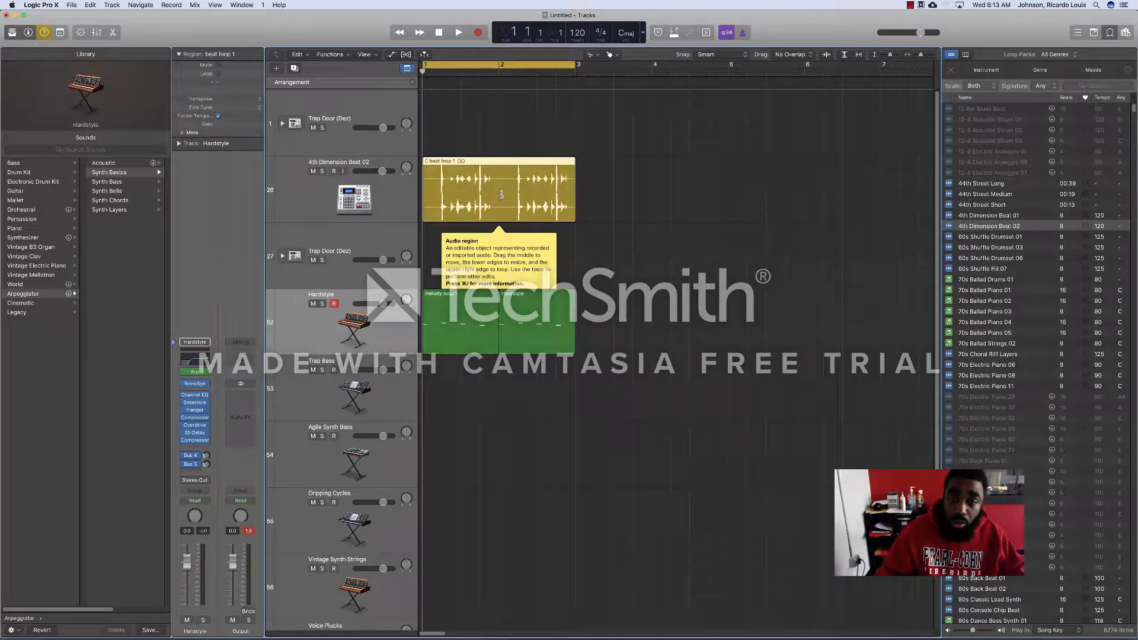
# Divide beat loop 1 into equal one-beat slices, compare with a single cut at beat 2, and undo both
pyautogui.moveTo(449, 194); pyautogui.dragTo(441, 192)
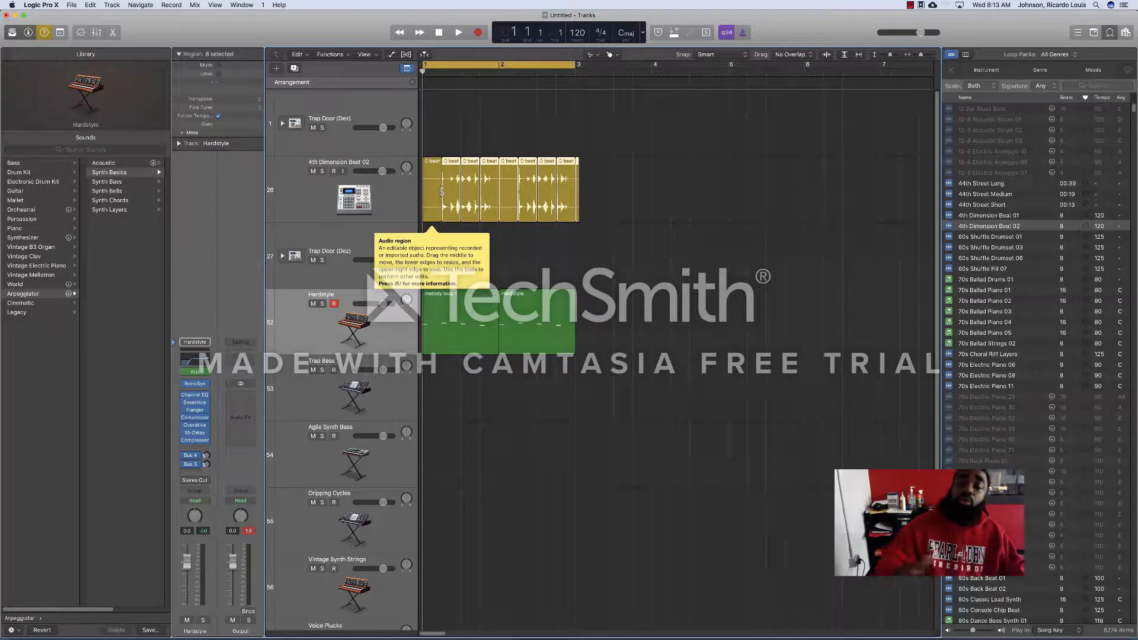
pyautogui.press('super+z')
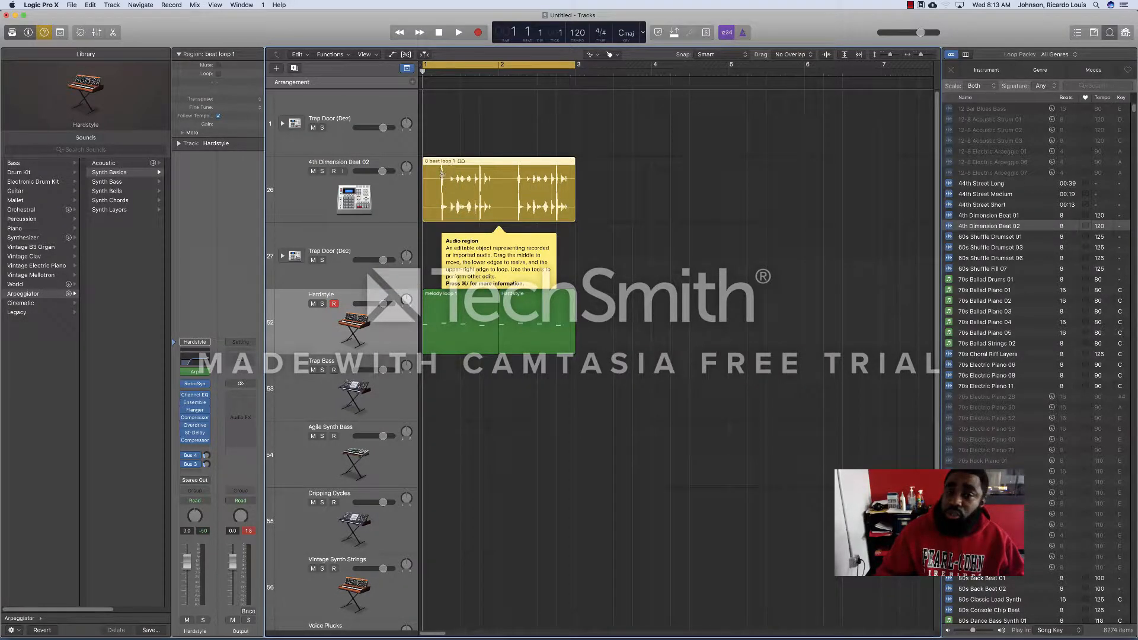
pyautogui.moveTo(442, 178); pyautogui.dragTo(441, 184)
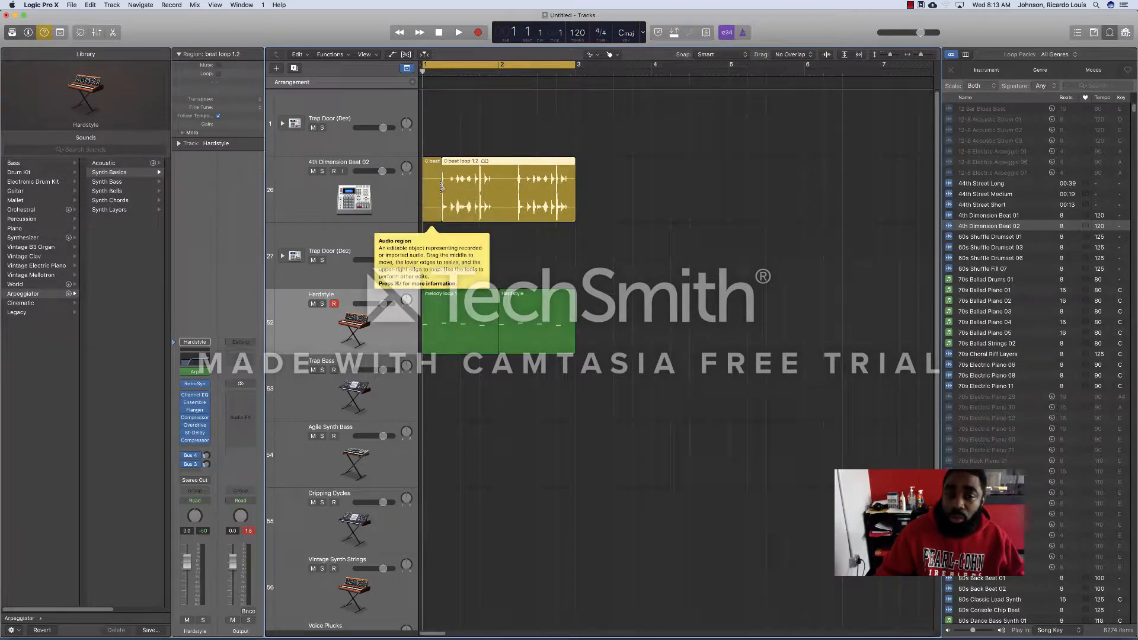
pyautogui.press('super+z')
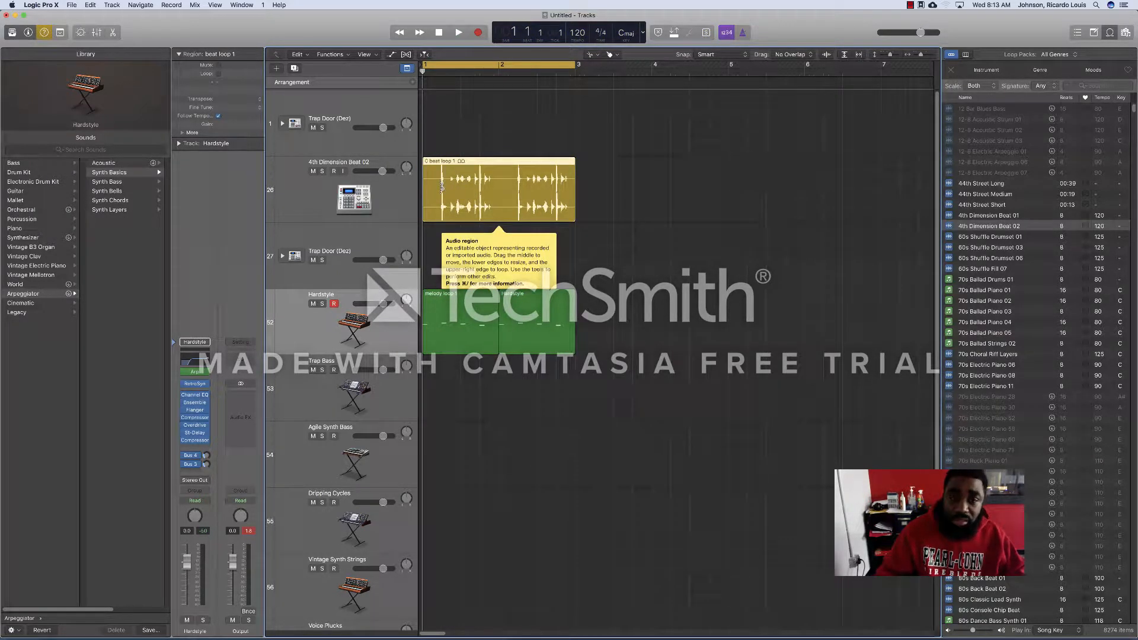
# Divide beat loop 1 into equal half-bar slices with the Scissors Tool and clear the selection
pyautogui.moveTo(461, 188); pyautogui.dragTo(462, 190)
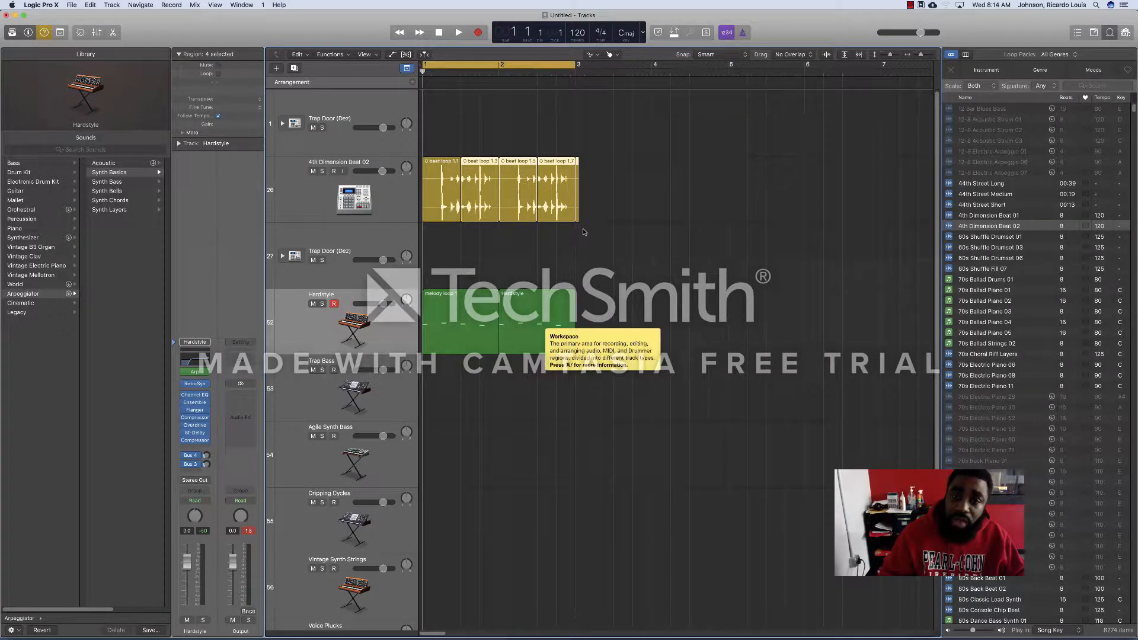
pyautogui.moveTo(579, 234); pyautogui.dragTo(440, 167)
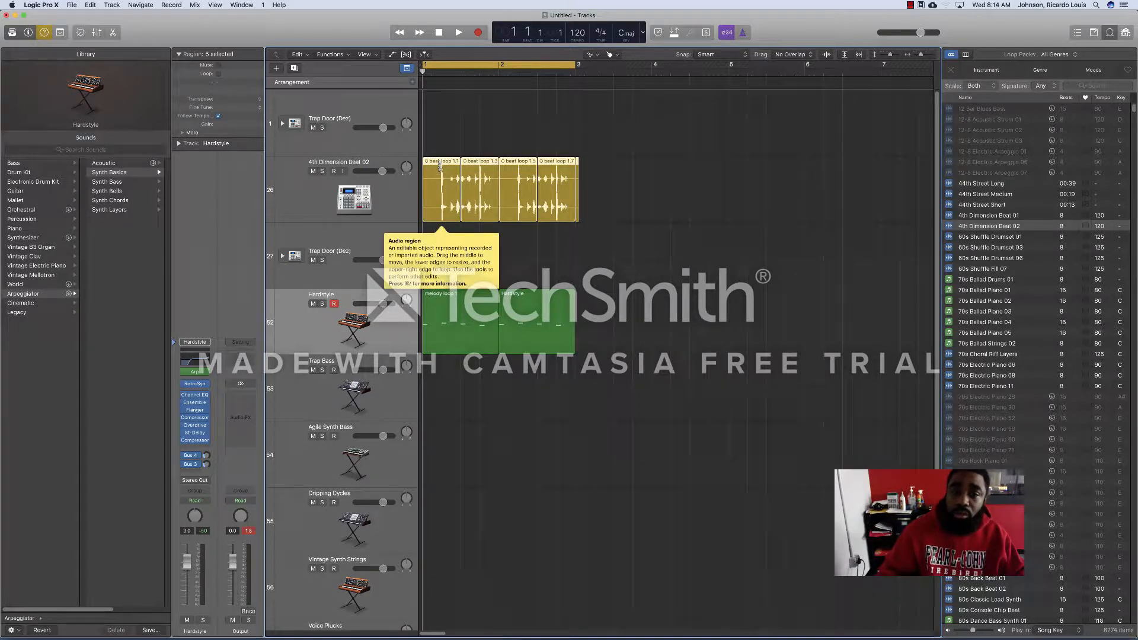
pyautogui.click(483, 232)
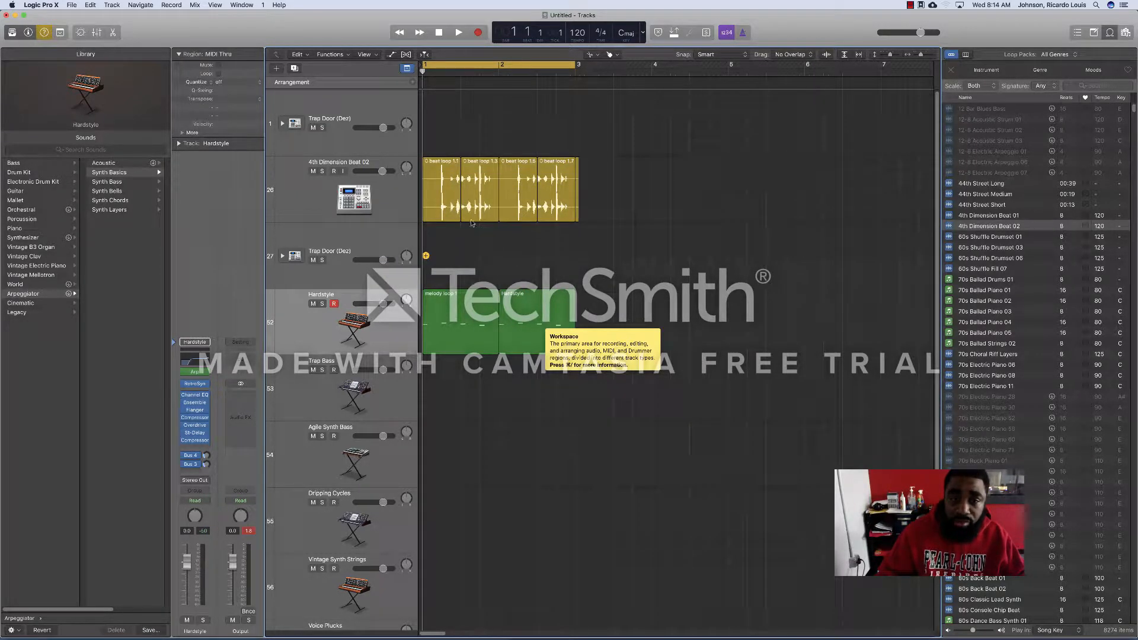
# Join the beat loop slices back into a single region, merging the bar 1 pieces, the bar 2 pieces and finally both halves
pyautogui.moveTo(472, 224); pyautogui.dragTo(453, 194)
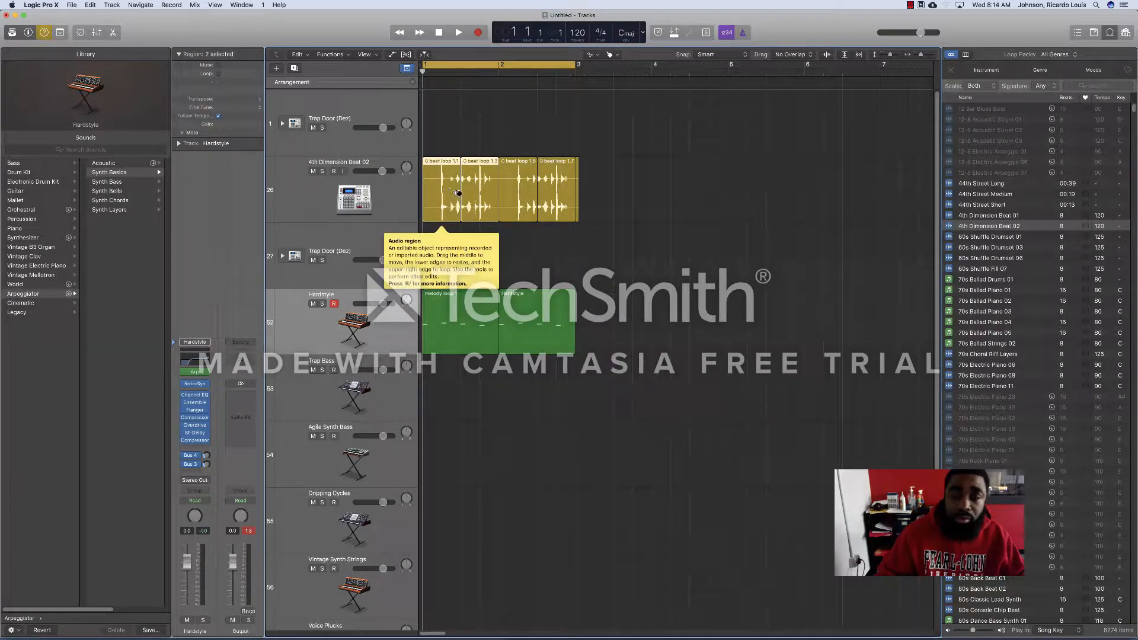
pyautogui.press('super+j')
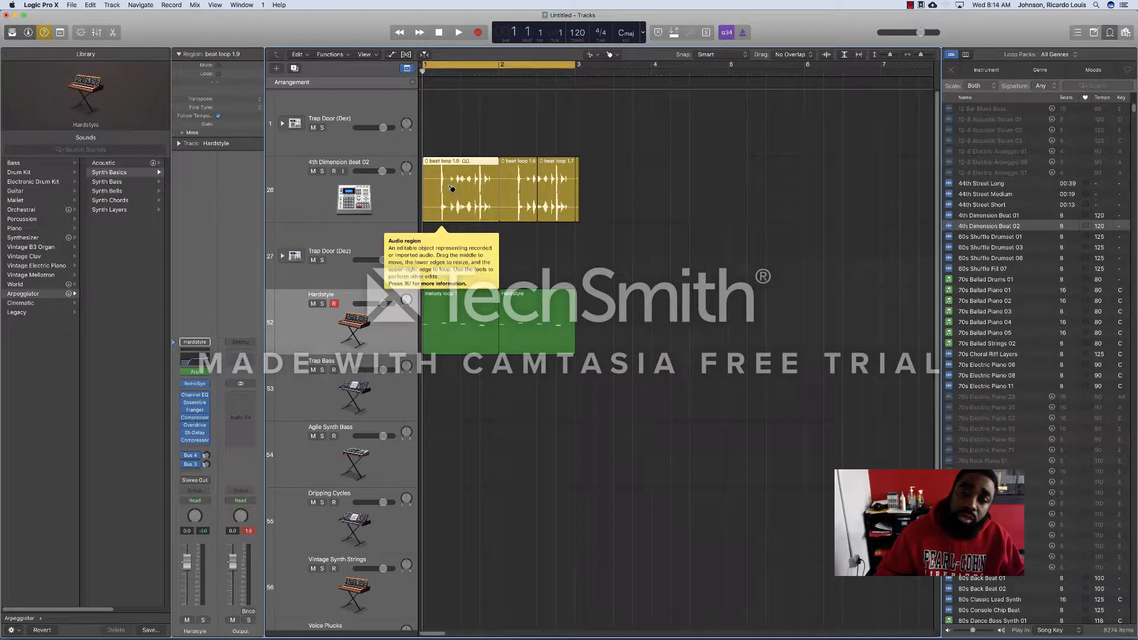
pyautogui.moveTo(626, 240); pyautogui.dragTo(516, 194)
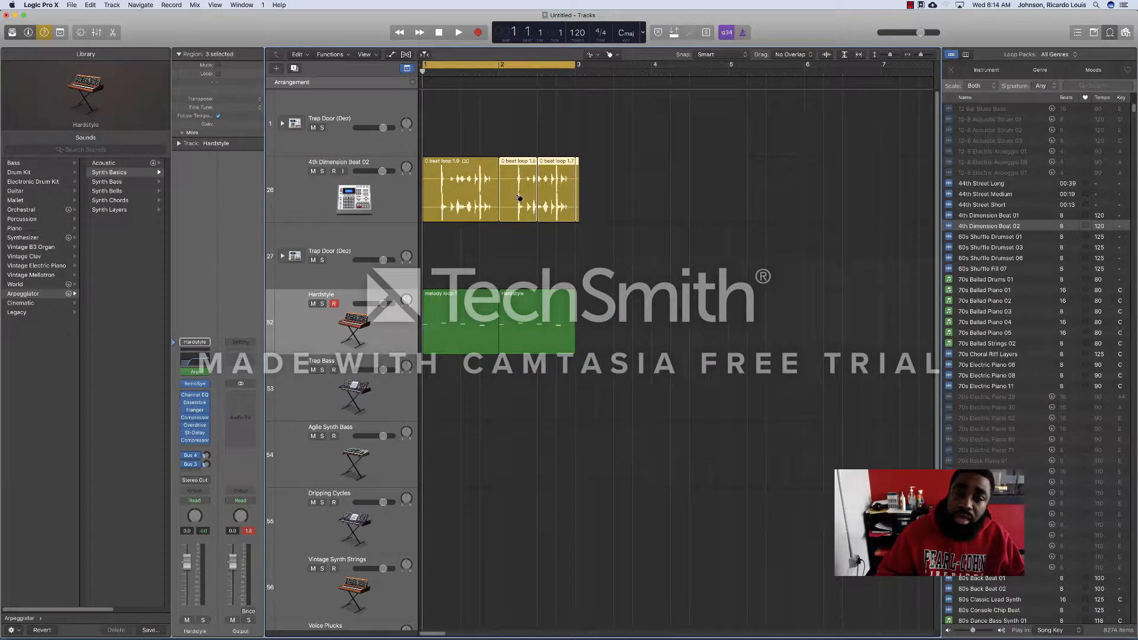
pyautogui.press('super+j')
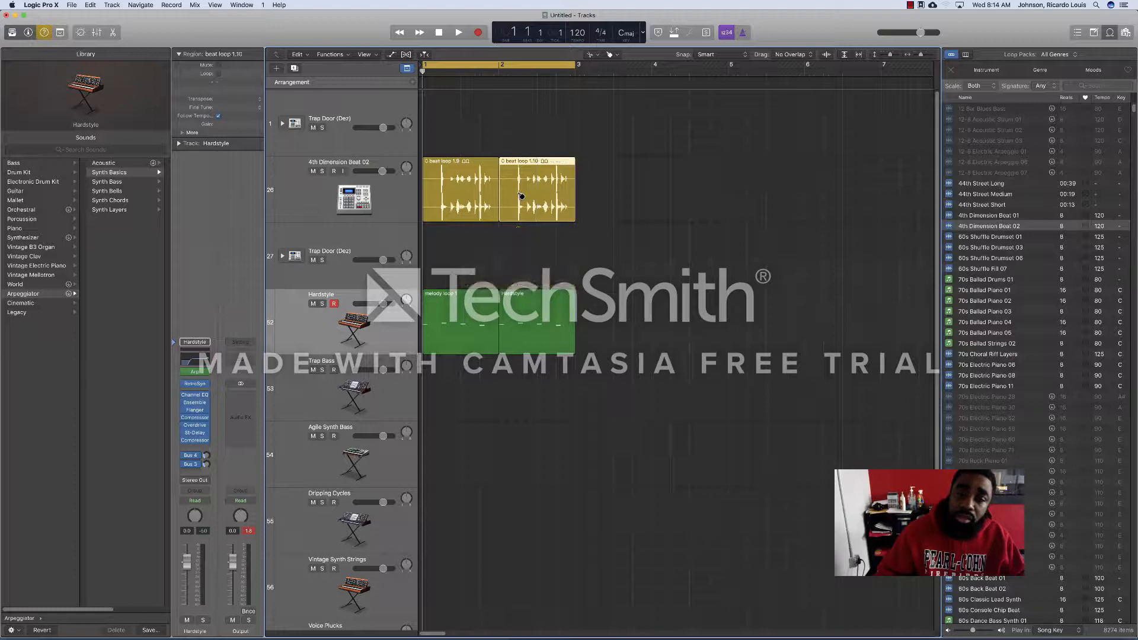
pyautogui.moveTo(560, 234); pyautogui.dragTo(468, 217)
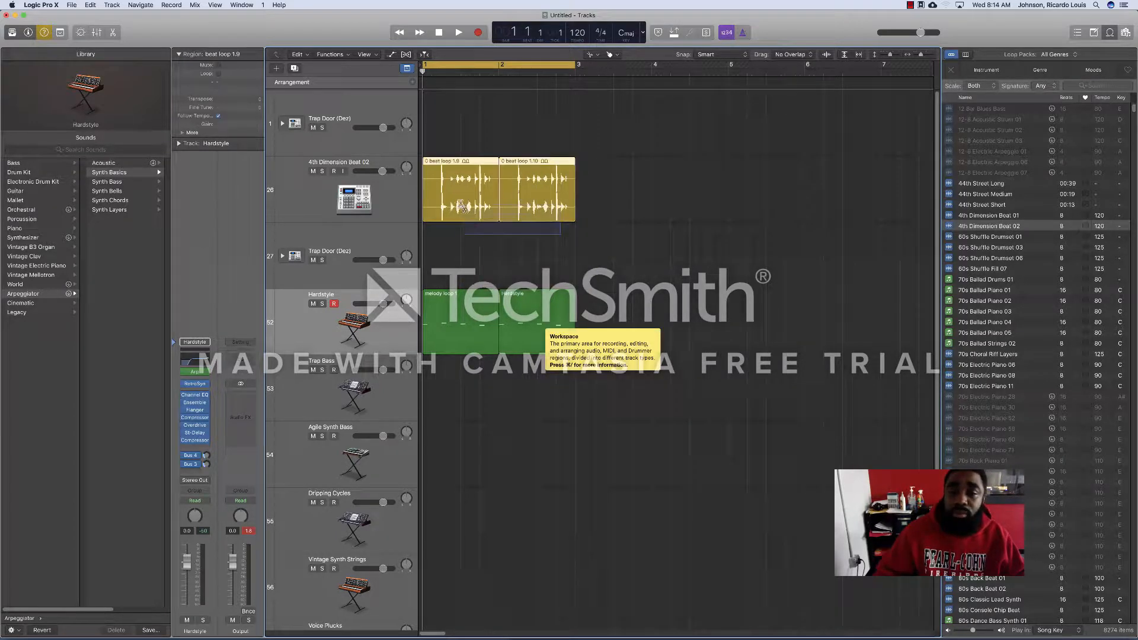
pyautogui.press('super+j')
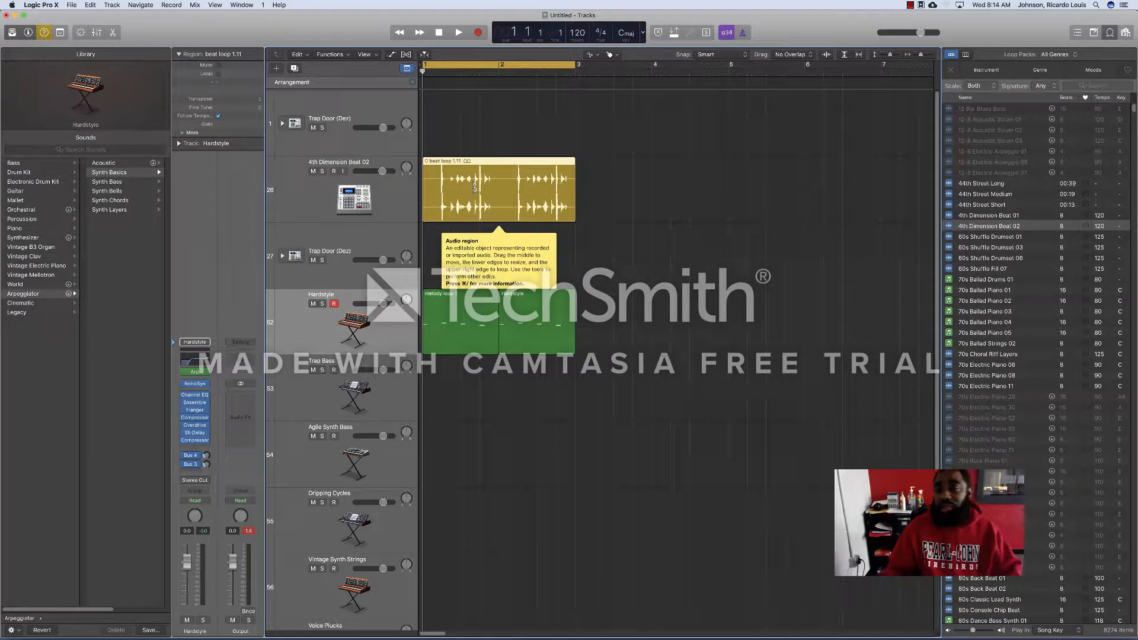
# Set the primary tool to Solo Tool and the secondary tool to Mute Tool
pyautogui.click(595, 56)
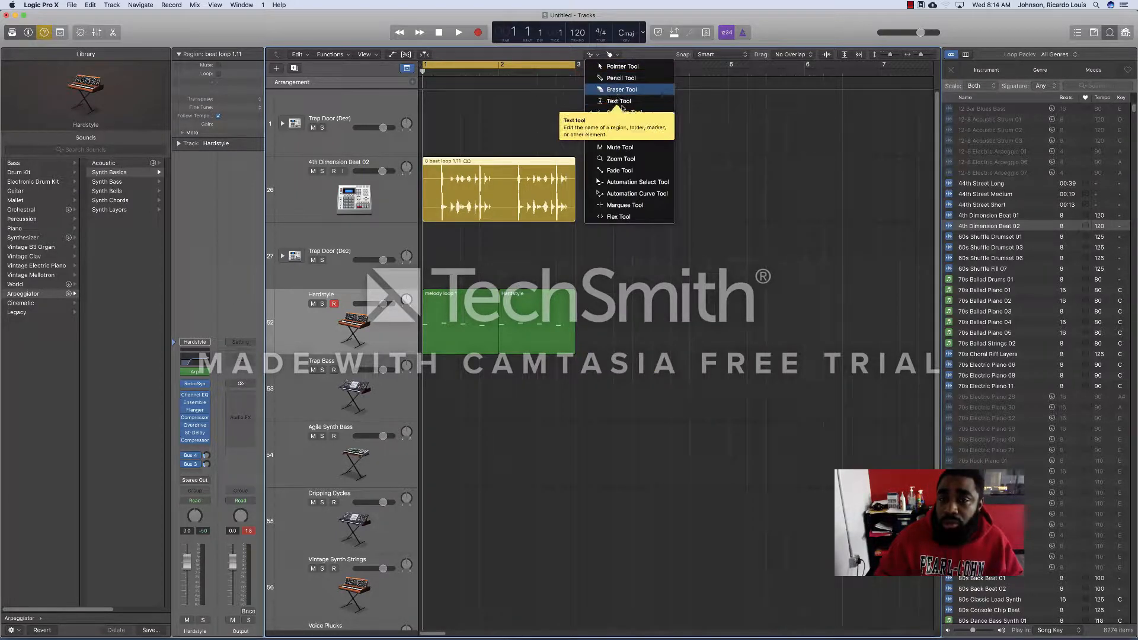
pyautogui.click(619, 136)
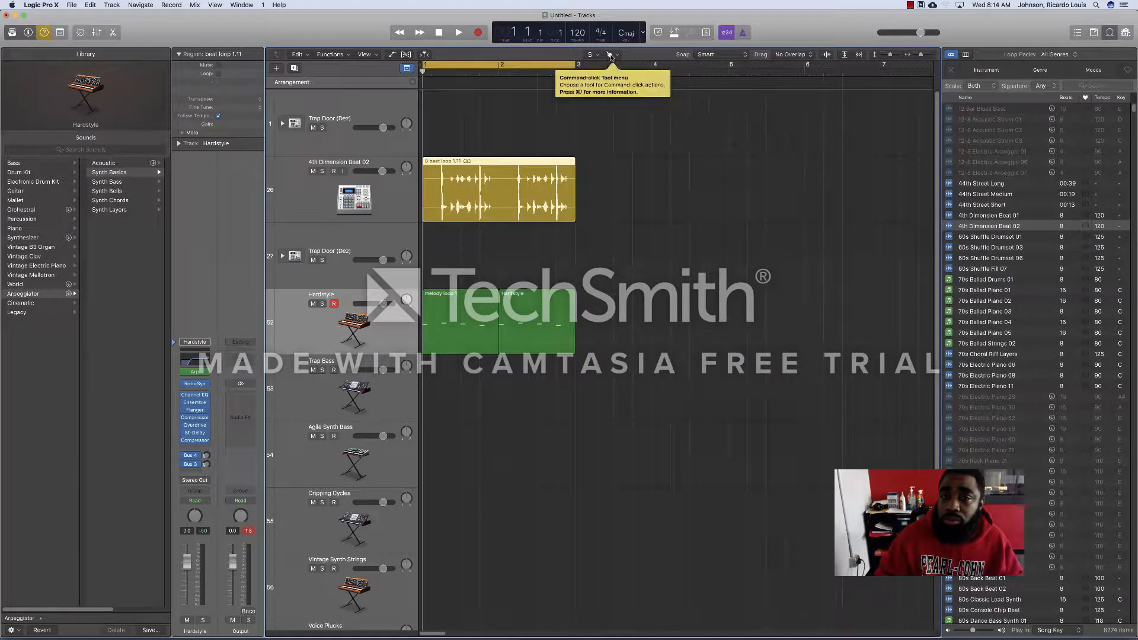
pyautogui.click(610, 55)
pyautogui.click(637, 148)
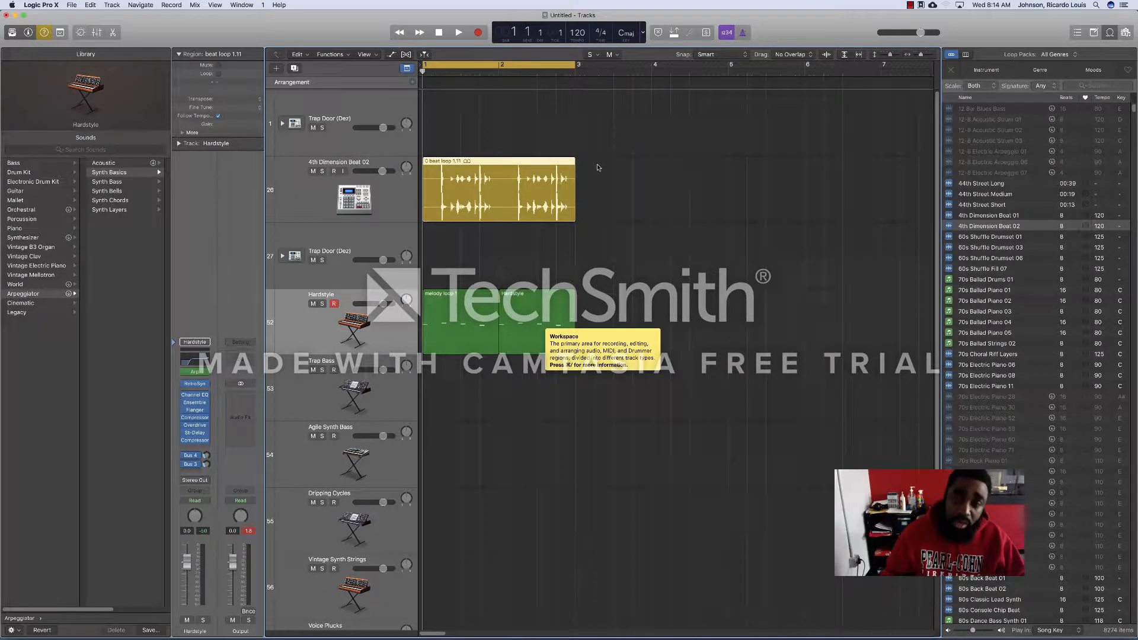
# Solo the beat loop region on the 4th Dimension Beat 02 track with the Solo Tool
pyautogui.click(596, 55)
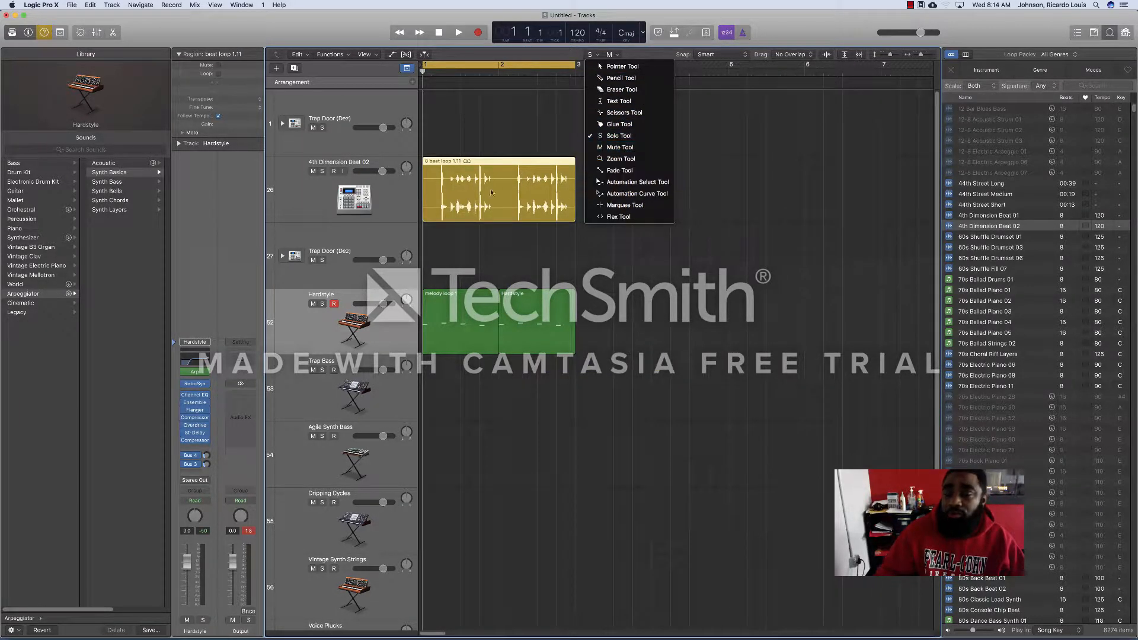
pyautogui.click(457, 185)
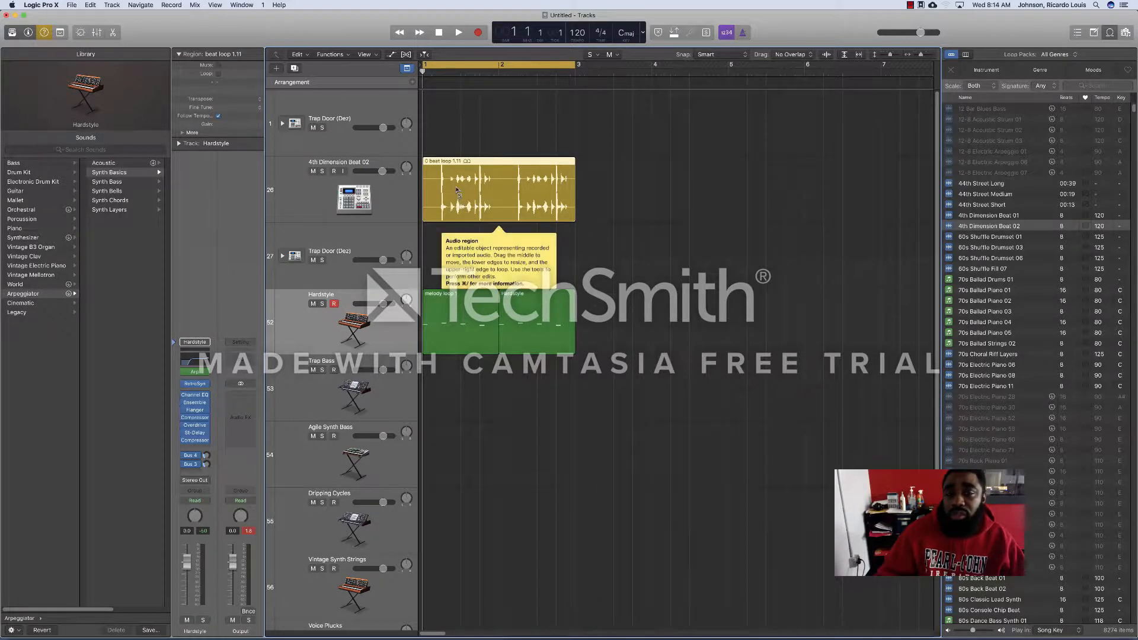
pyautogui.click(457, 188)
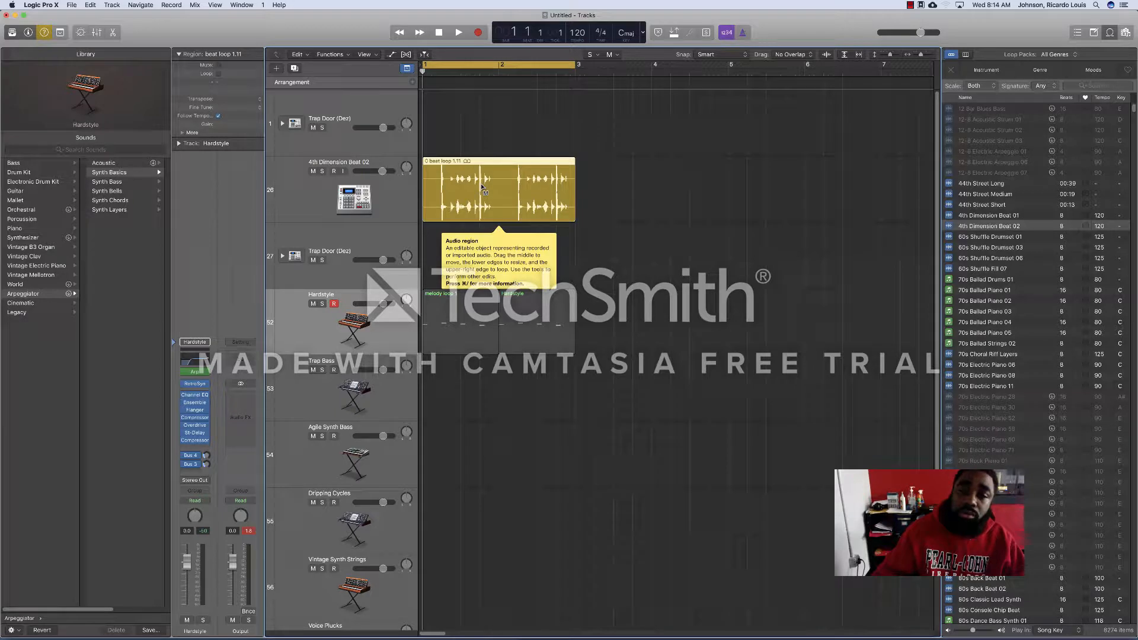
# Solo the melody loop 1, Hardstyle and beat loop regions in turn with the Solo Tool, finishing on the beat loop
pyautogui.click(463, 326)
pyautogui.click(537, 326)
pyautogui.click(477, 216)
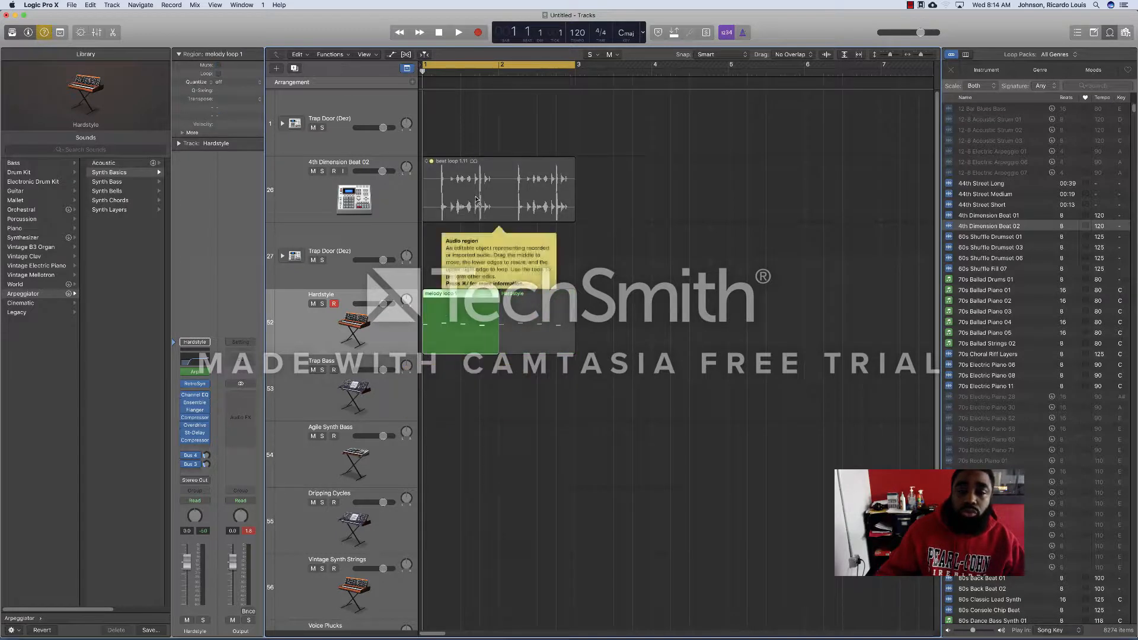
pyautogui.click(477, 208)
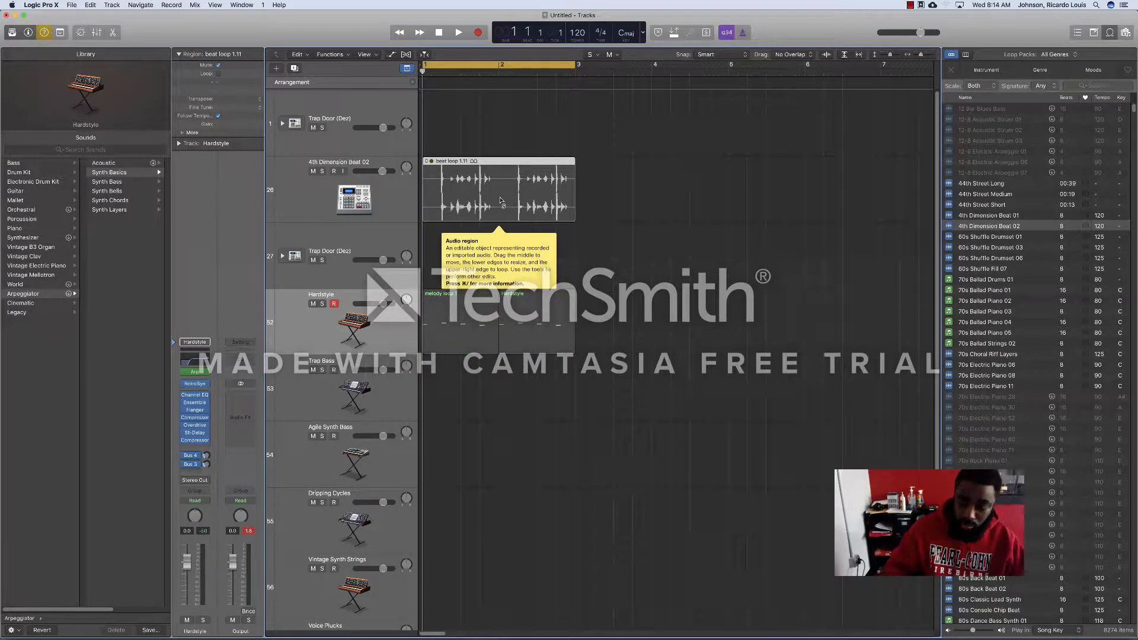
pyautogui.click(501, 202)
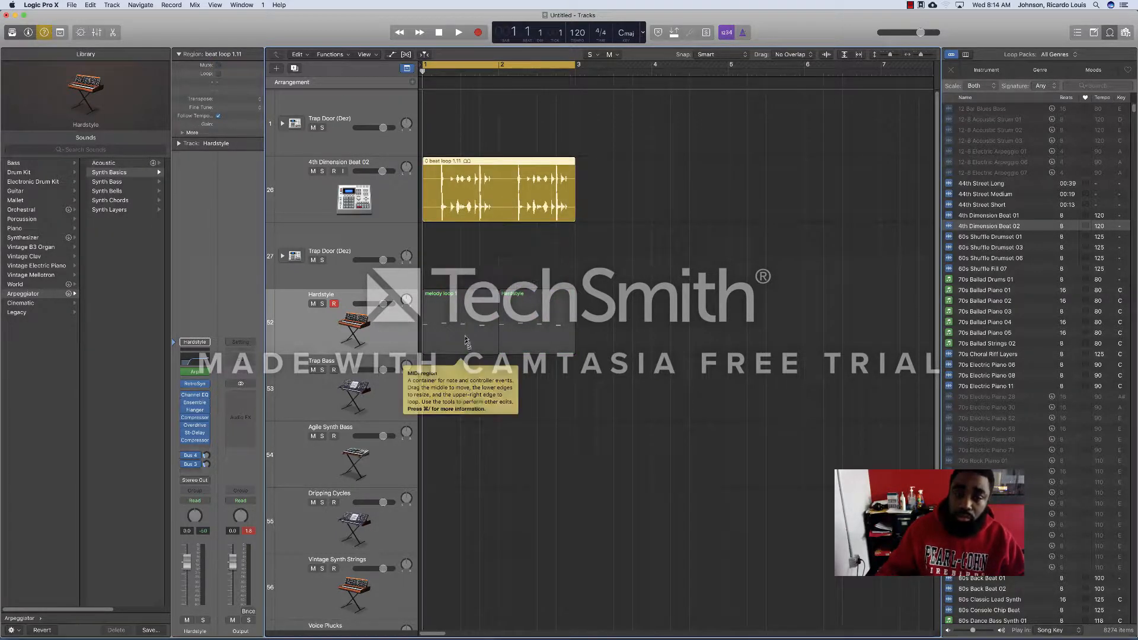
pyautogui.click(466, 335)
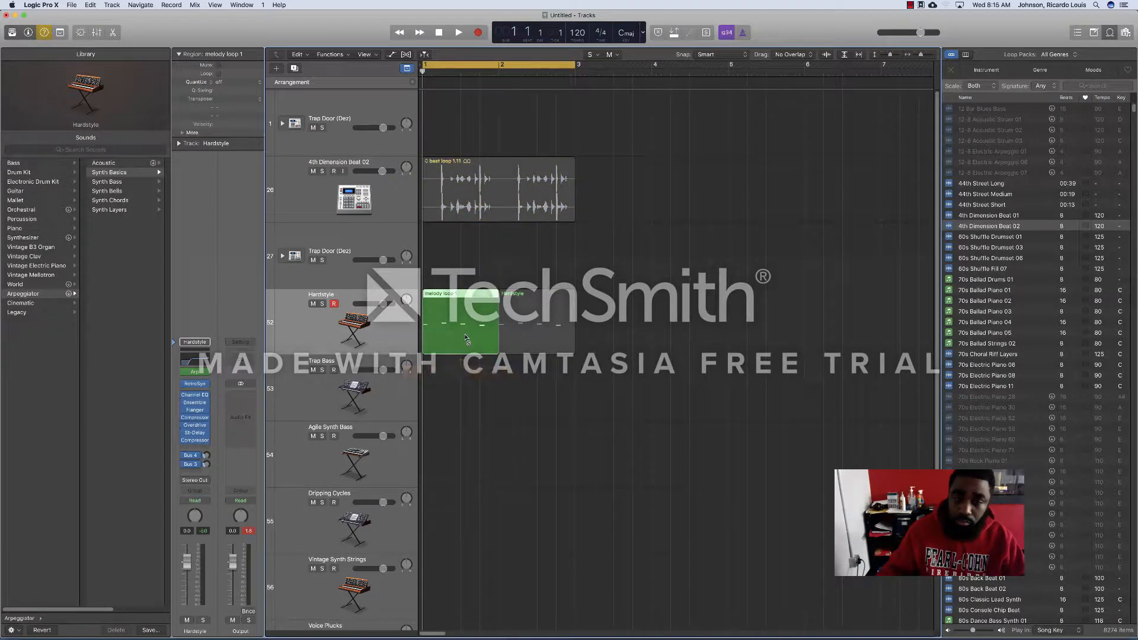
pyautogui.click(457, 188)
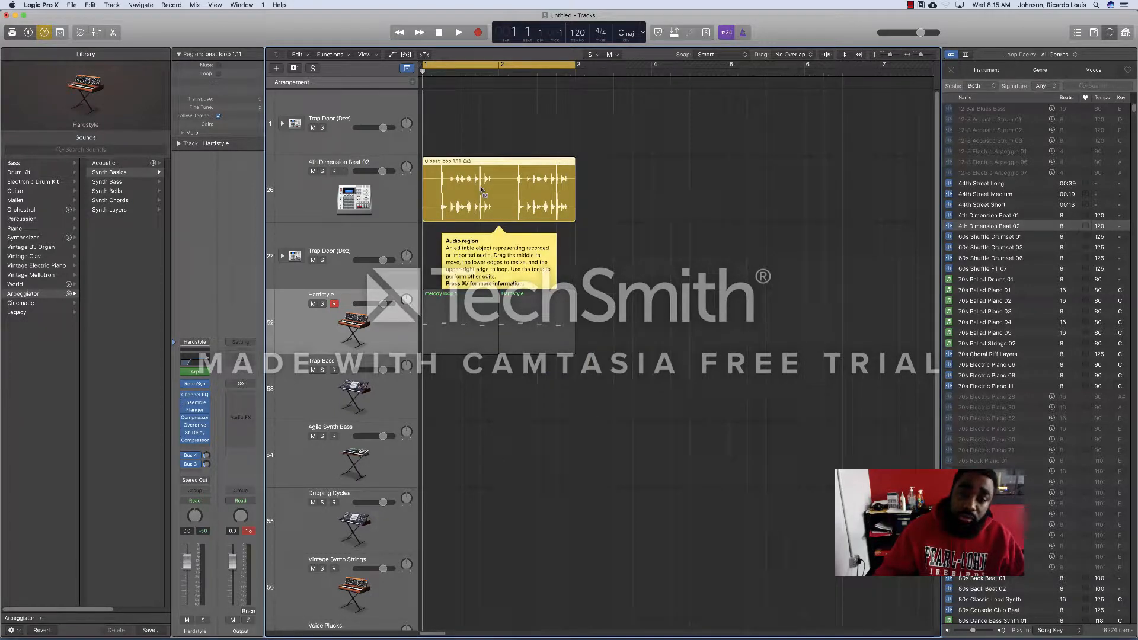
# Toggle mute on the beat loop and melody loop 1 with the Mute Tool, and mute the Hardstyle region while keeping the beat loop soloed
pyautogui.keyDown('super'); pyautogui.click(481, 197); pyautogui.keyUp('super')
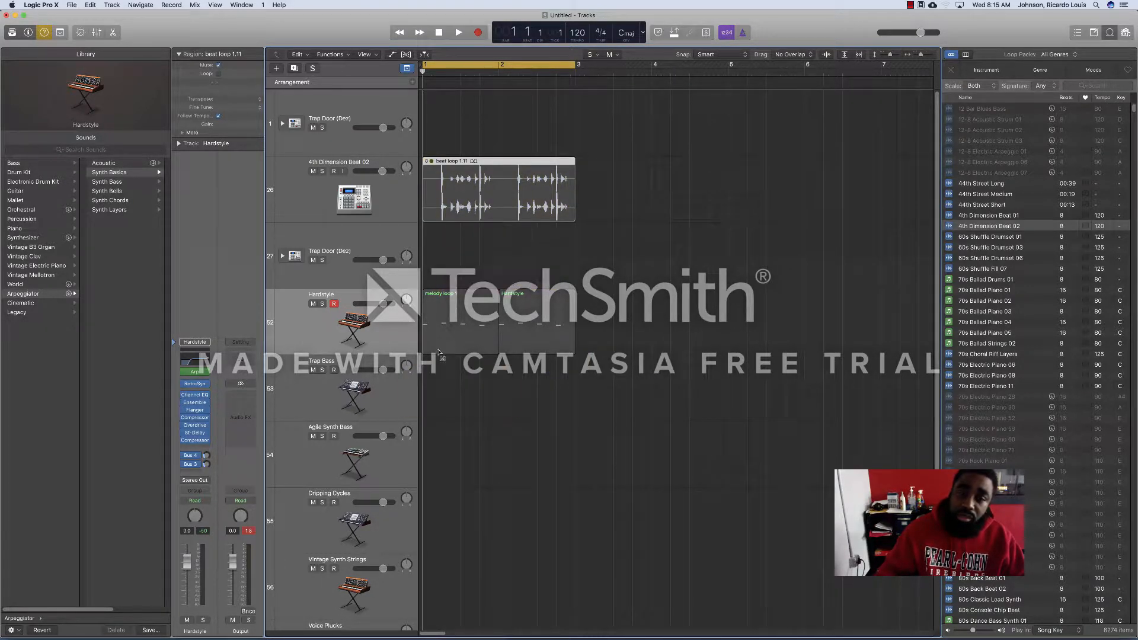
pyautogui.keyDown('super'); pyautogui.click(445, 327); pyautogui.keyUp('super')
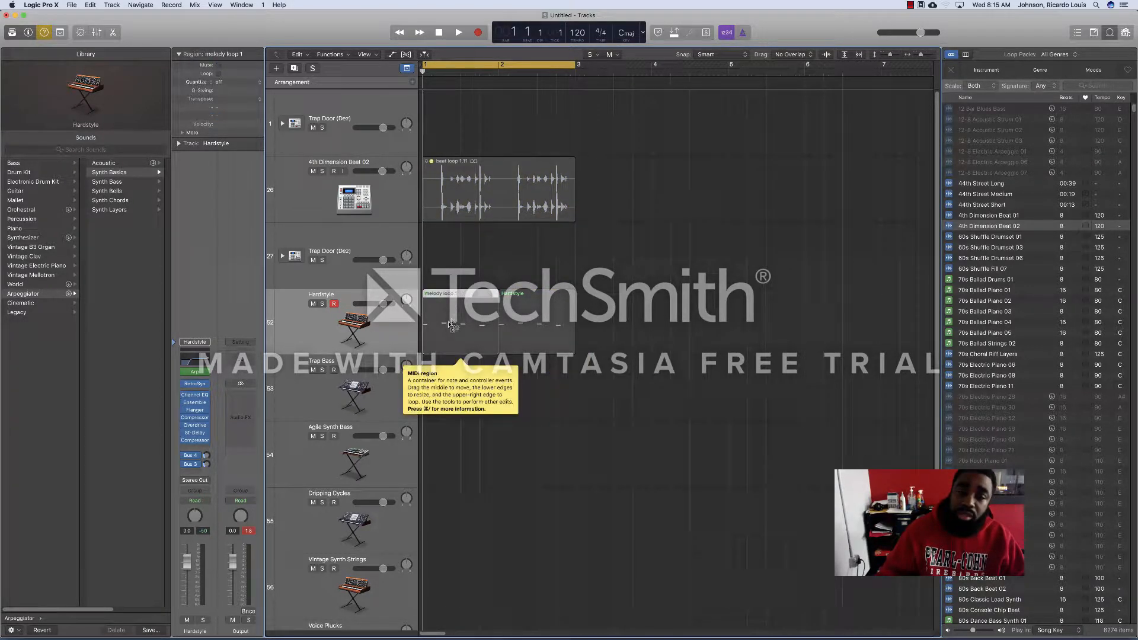
pyautogui.keyDown('super'); pyautogui.click(471, 195); pyautogui.keyUp('super')
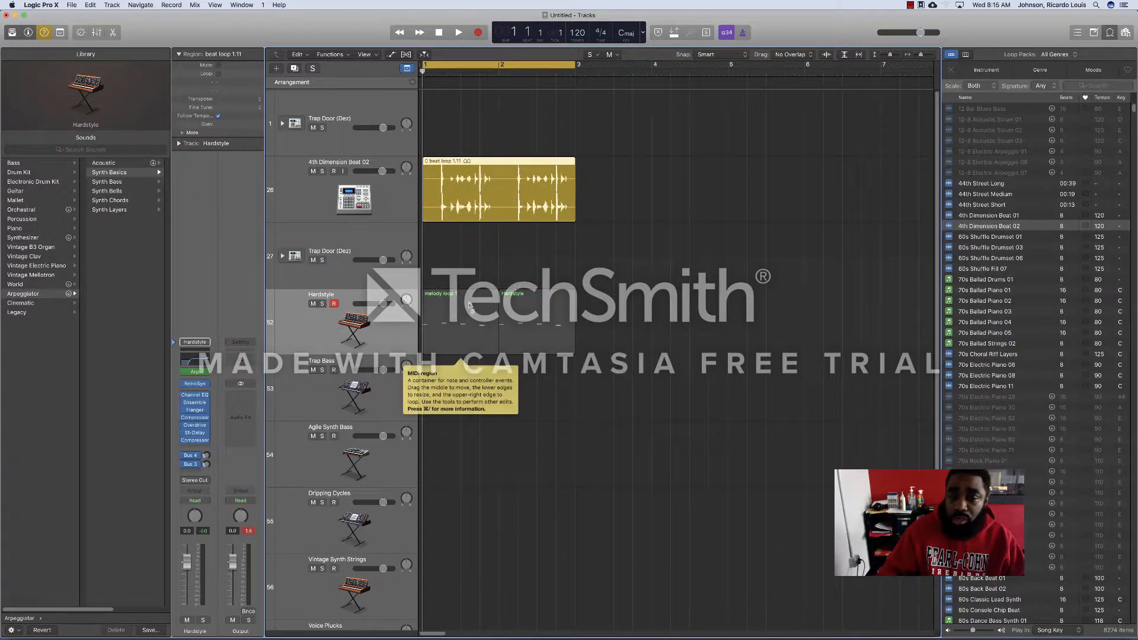
pyautogui.click(468, 320)
pyautogui.click(521, 312)
pyautogui.keyDown('super'); pyautogui.click(473, 205); pyautogui.keyUp('super')
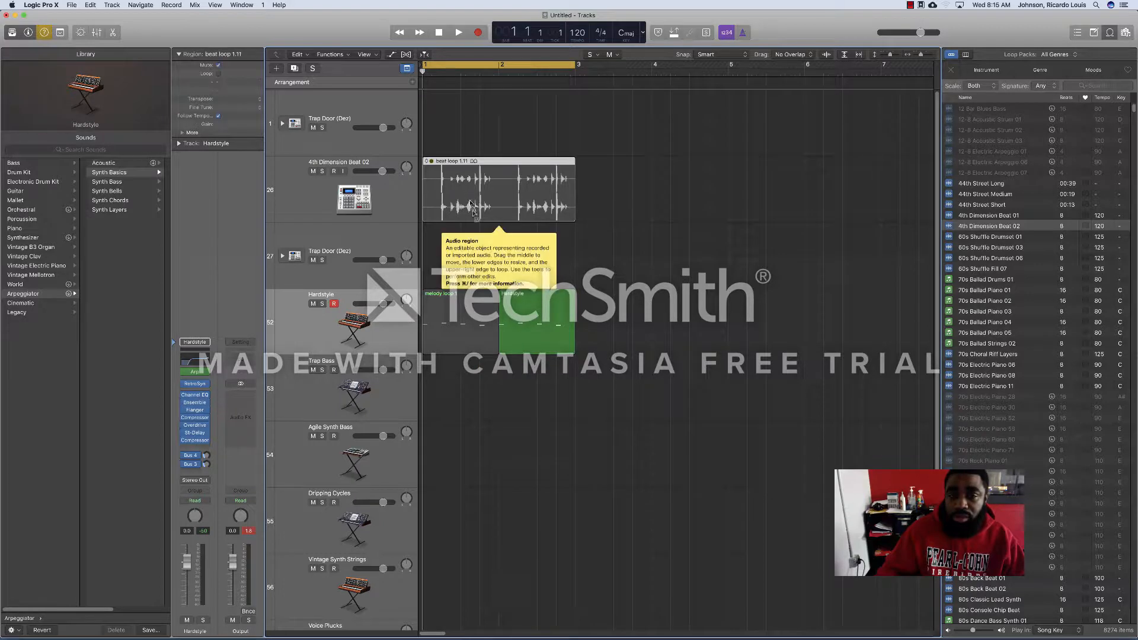
pyautogui.keyDown('super'); pyautogui.click(546, 321); pyautogui.keyUp('super')
pyautogui.keyDown('super'); pyautogui.click(442, 190); pyautogui.keyUp('super')
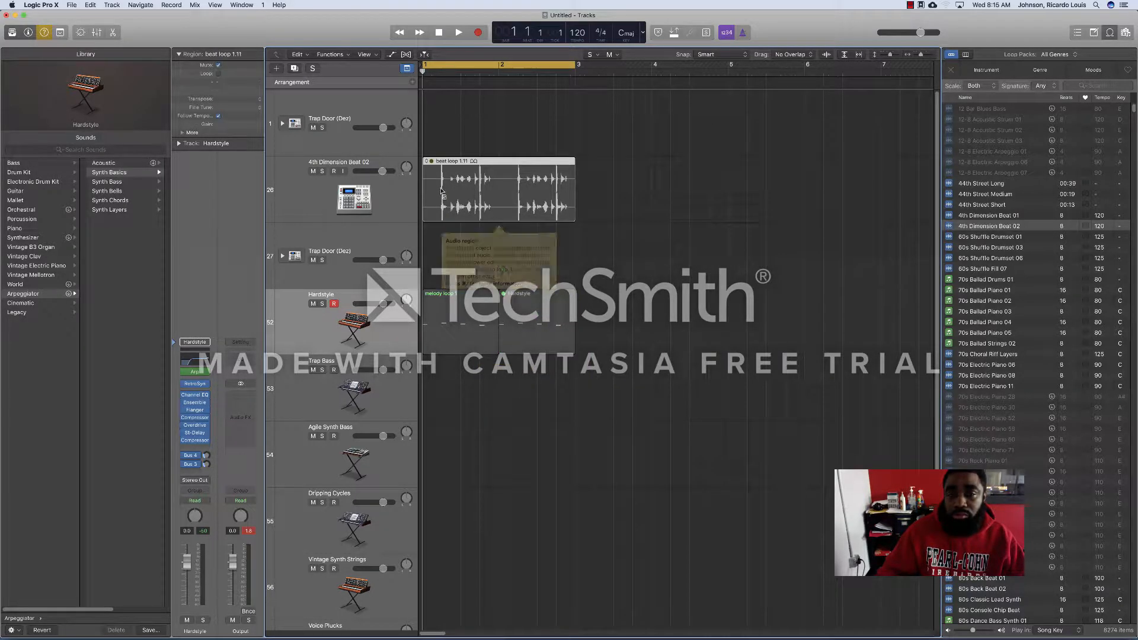
pyautogui.keyDown('super'); pyautogui.click(442, 190); pyautogui.keyUp('super')
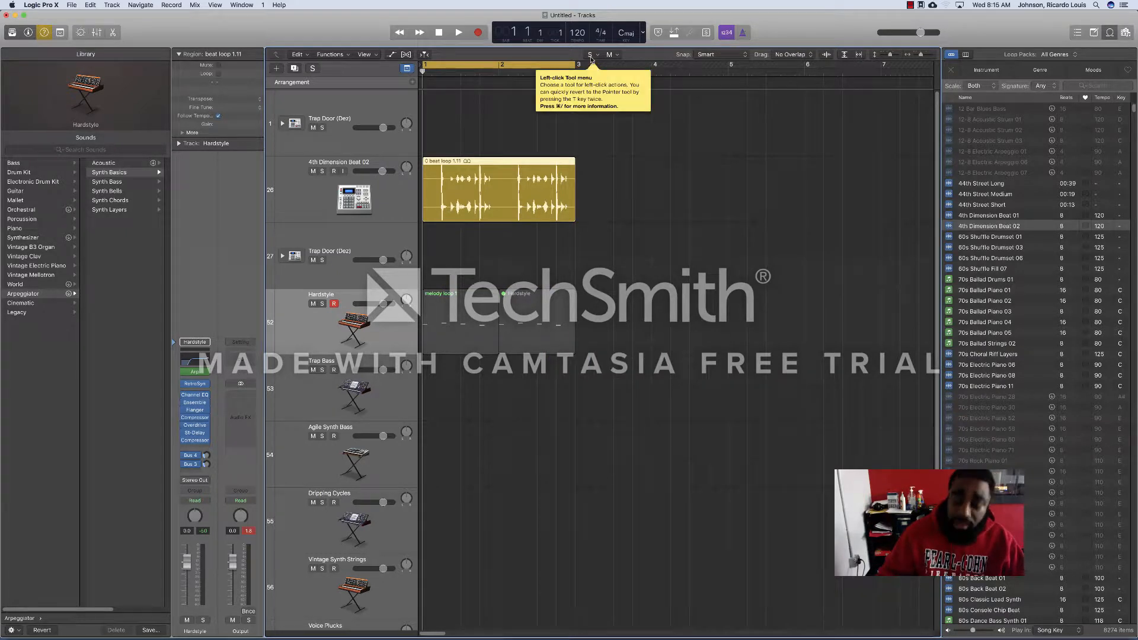
# Set the primary tool to Zoom Tool and the secondary tool to Fade Tool
pyautogui.press('t')
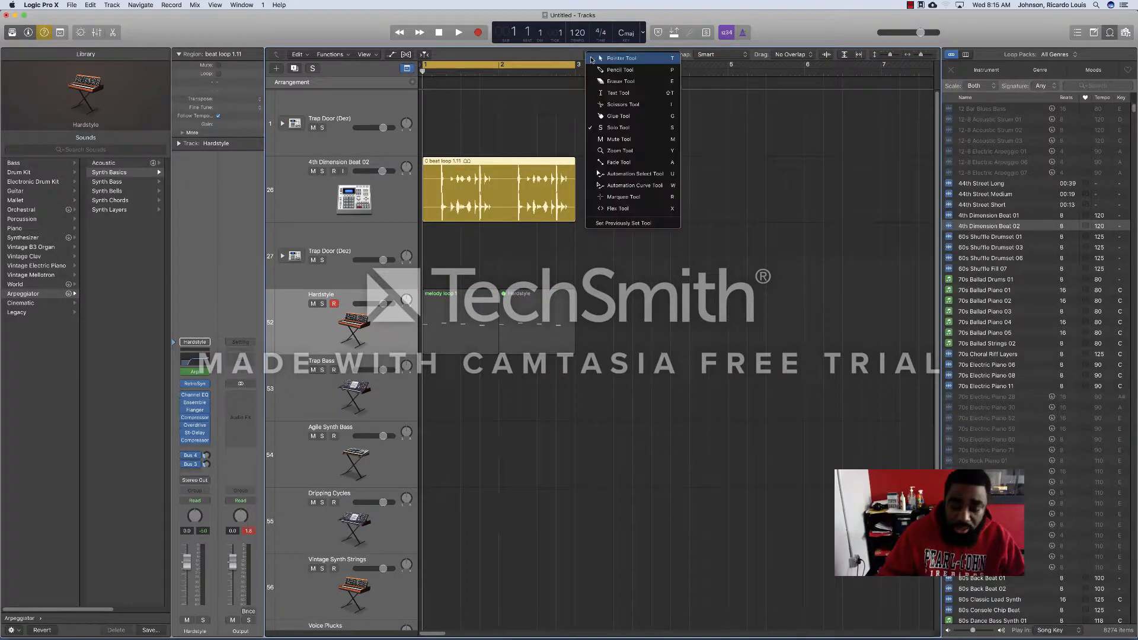
pyautogui.click(637, 139)
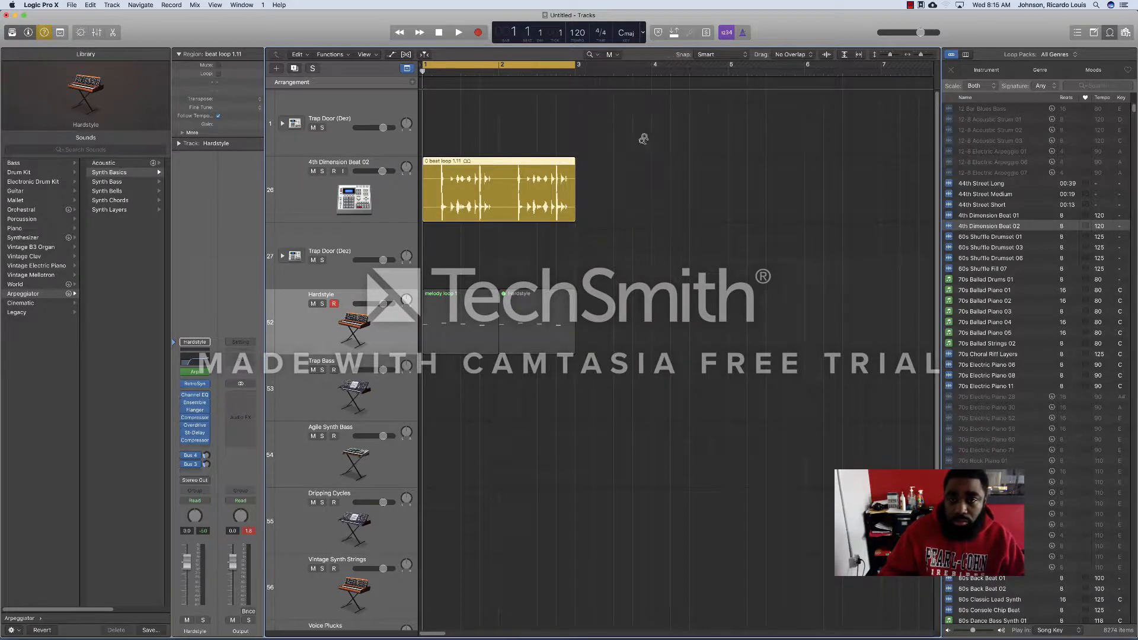
pyautogui.click(611, 55)
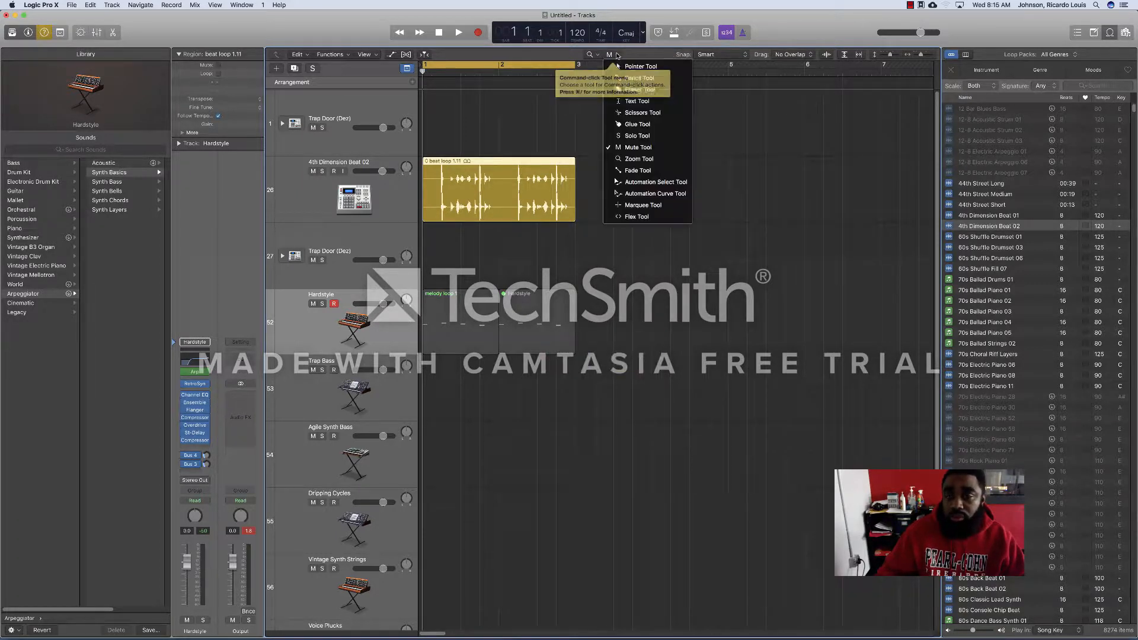
pyautogui.click(646, 171)
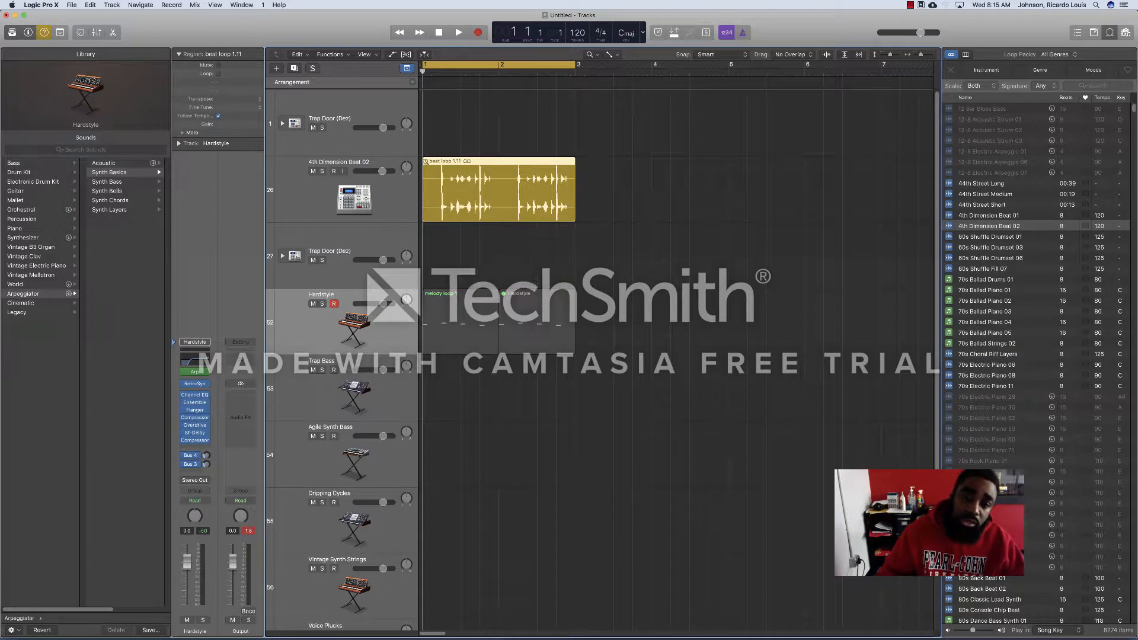
# Zoom in closely on the beat loop waveform around beat 2 of bar 1, and mute and unmute the region
pyautogui.keyDown('ctrl'); pyautogui.keyDown('alt'); pyautogui.click(452, 220); pyautogui.keyUp('alt'); pyautogui.keyUp('ctrl')
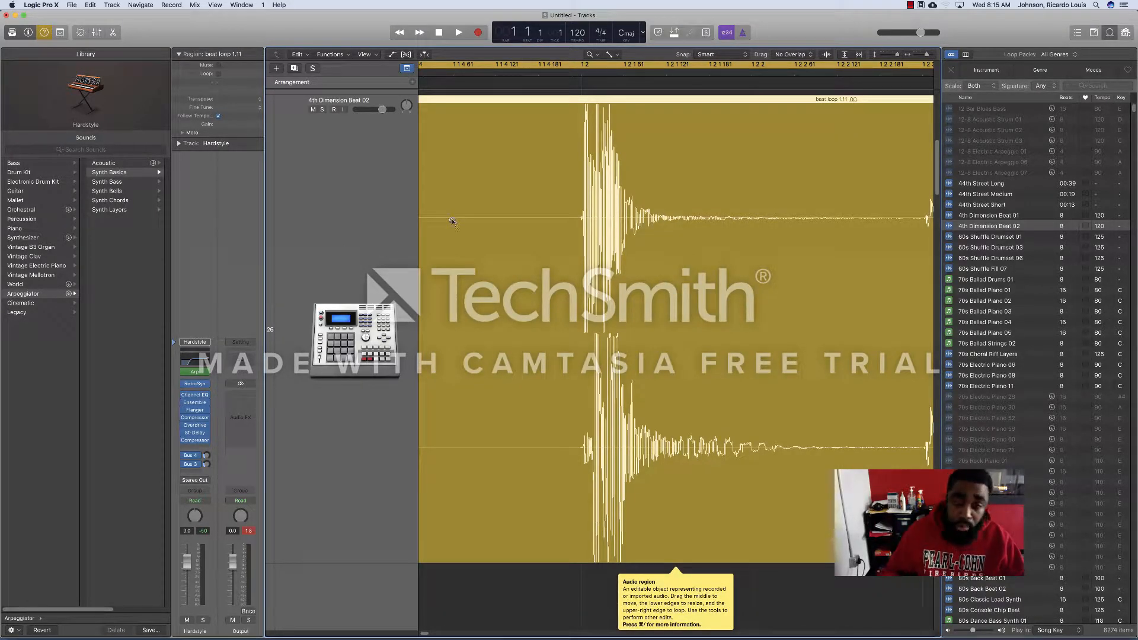
pyautogui.hotkey('ctrl', 'm')
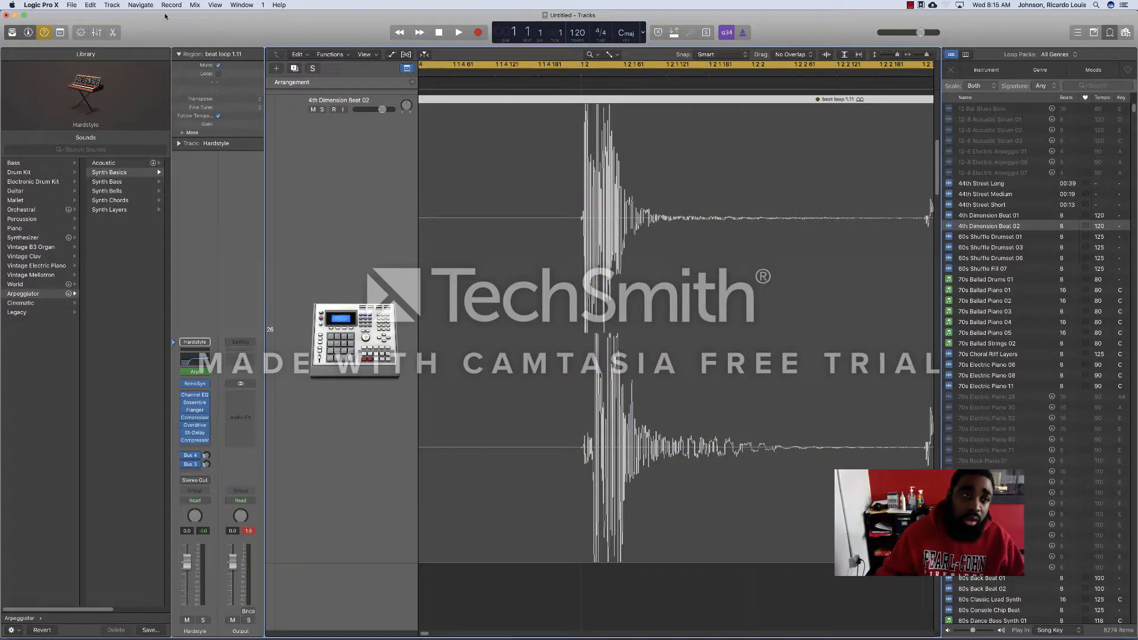
pyautogui.click(99, 5)
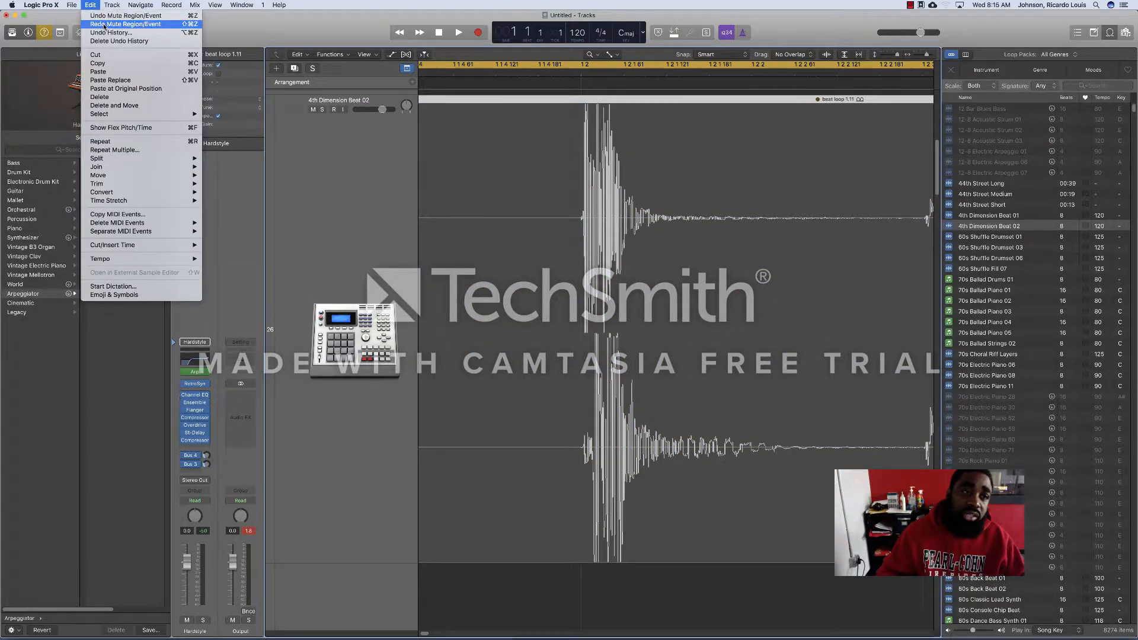
pyautogui.click(108, 24)
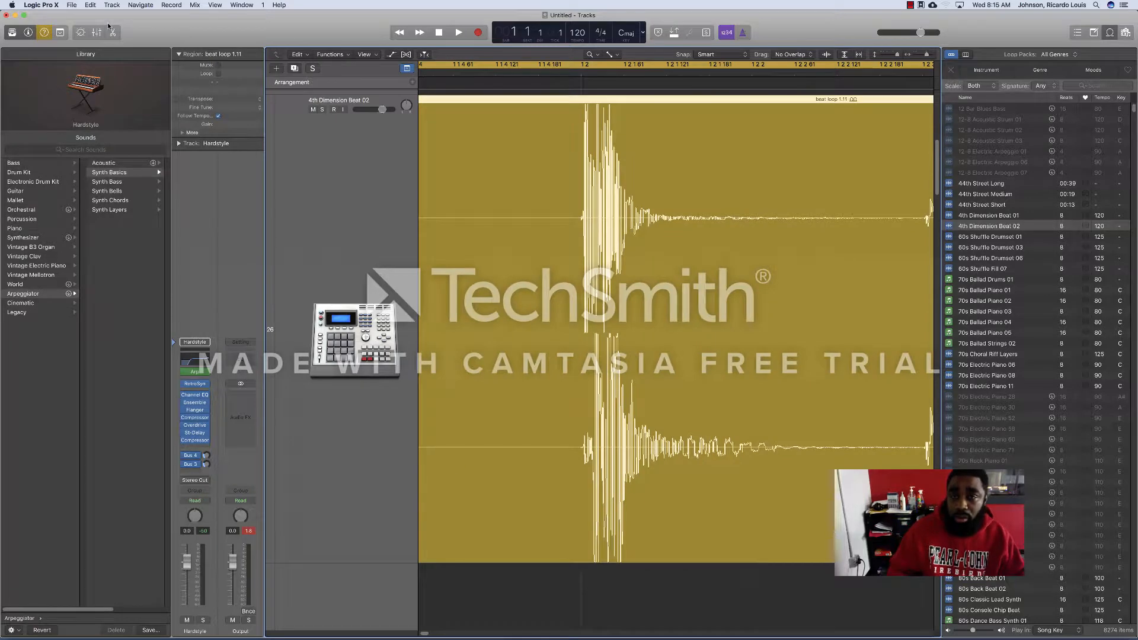
# Zoom the Tracks area out horizontally and vertically until the whole track list and its regions fit in view again
pyautogui.scroll(5, 304, 127)
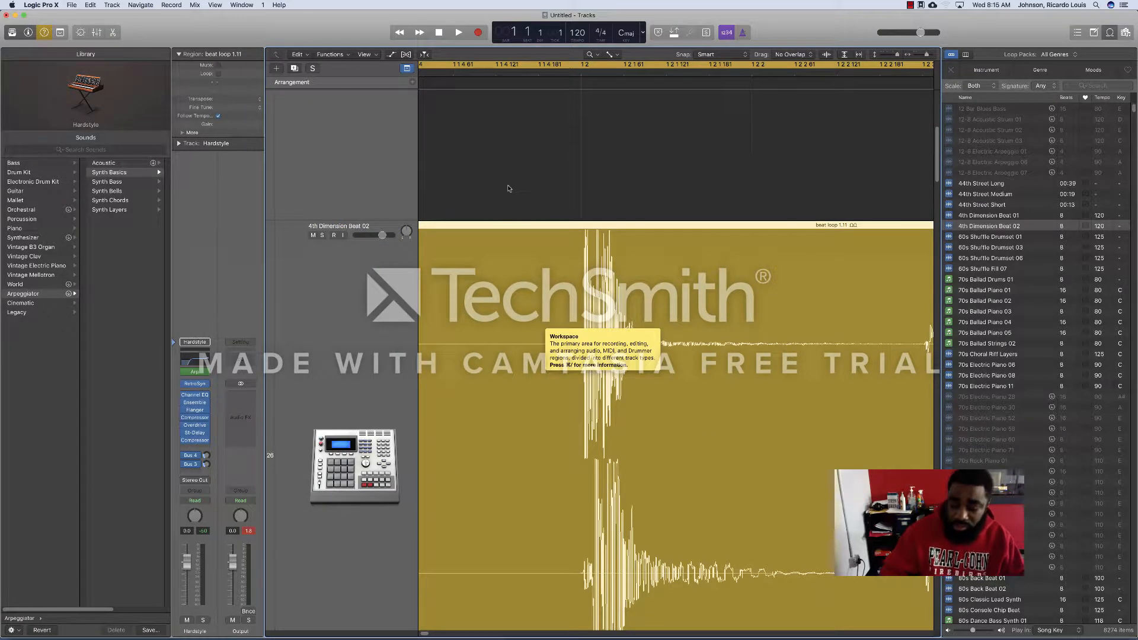
pyautogui.press('super+Left')
pyautogui.press('super+Left')
pyautogui.press('super+Left')
pyautogui.press('super+Left')
pyautogui.press('super+Left')
pyautogui.press('super+Left')
pyautogui.press('super+Left')
pyautogui.press('super+Left')
pyautogui.press('super+Left')
pyautogui.press('super+Up')
pyautogui.press('super+Up')
pyautogui.press('super+Up')
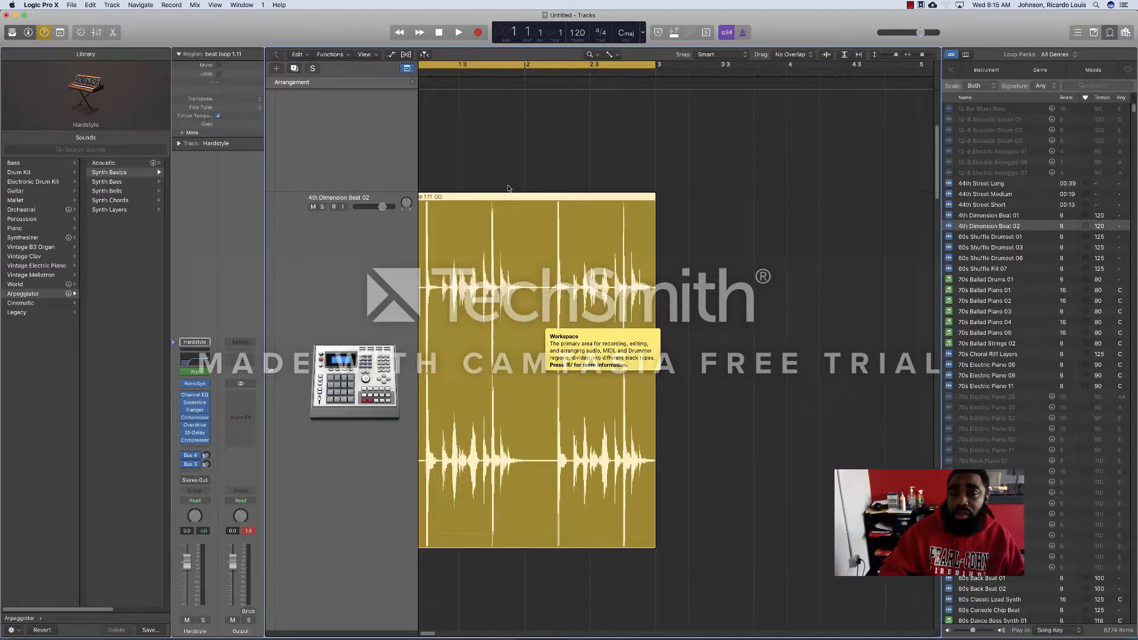
pyautogui.press('super+Up')
pyautogui.press('super+Up')
pyautogui.press('super+Up')
pyautogui.press('super+Up')
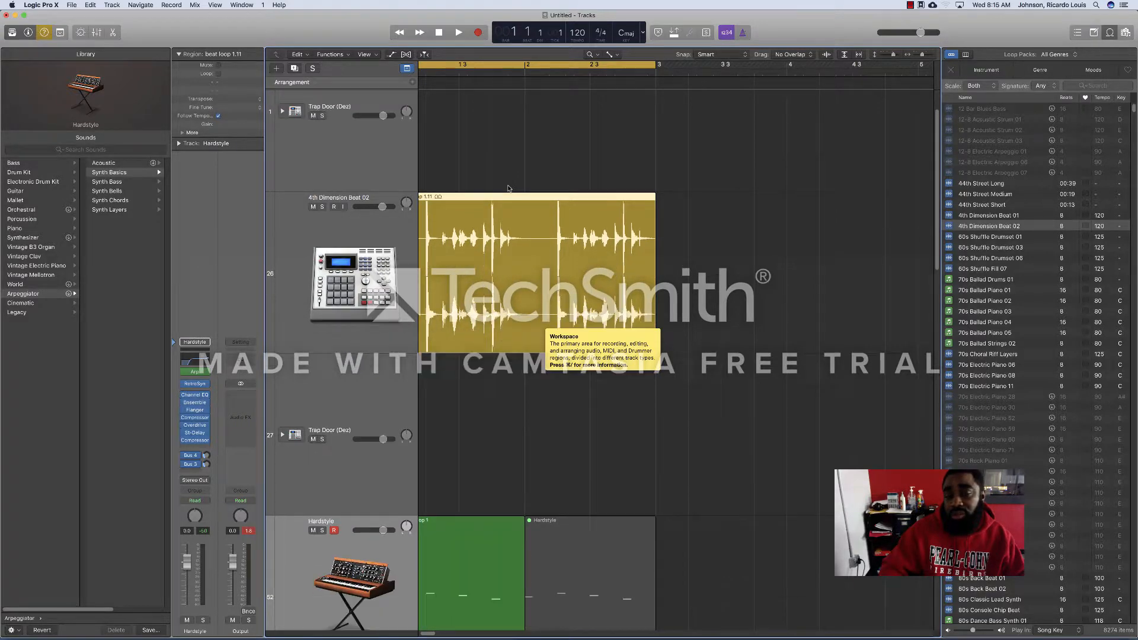
pyautogui.press('super+Up')
pyautogui.press('super+Up')
pyautogui.press('super+Up')
pyautogui.press('super+Left')
pyautogui.press('super+Left')
pyautogui.press('super+Left')
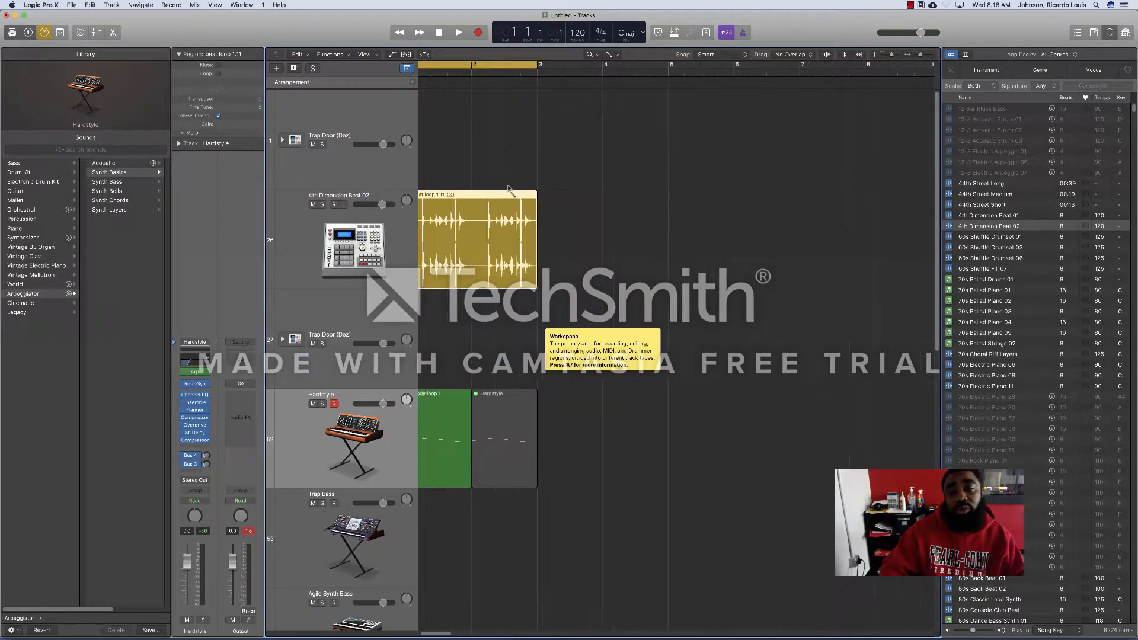
pyautogui.press('super+Up')
pyautogui.press('super+Up')
pyautogui.press('super+Up')
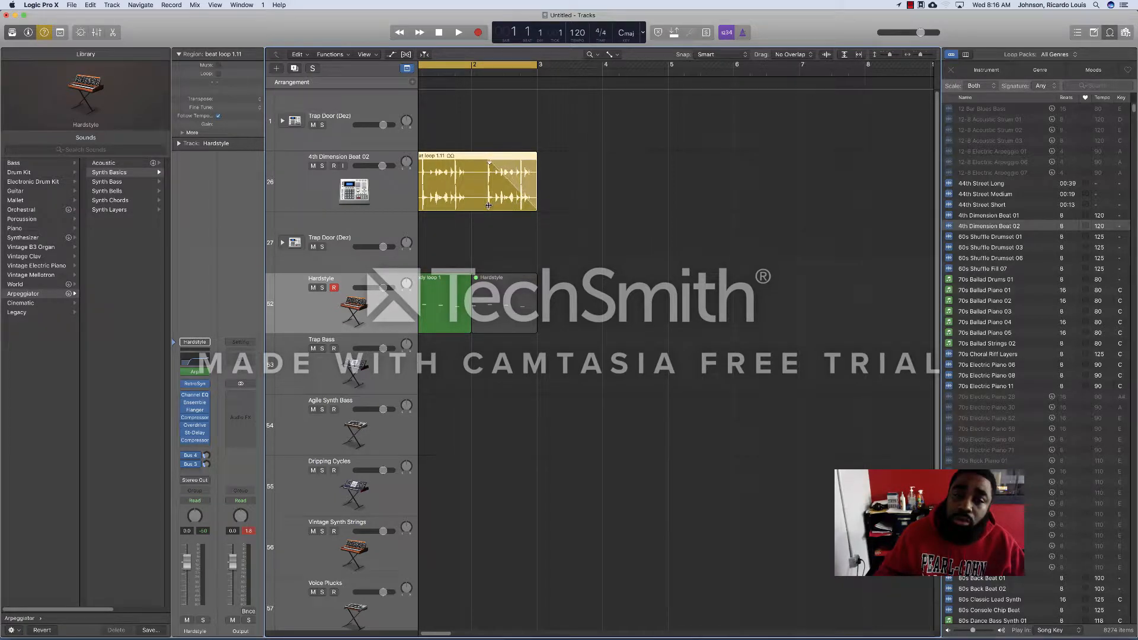
# Add a long fade-out and a long fade-in to the beat loop with the Fade Tool, both reaching just past bar 2, and audition them
pyautogui.moveTo(520, 203); pyautogui.dragTo(470, 194)
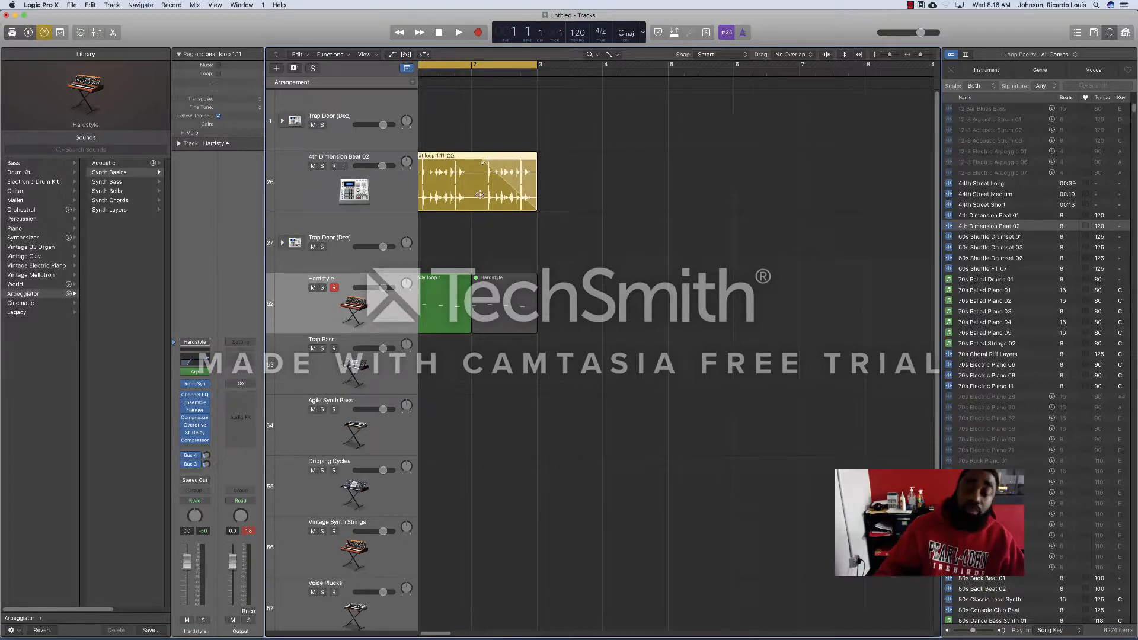
pyautogui.hscroll(-2, 469, 173)
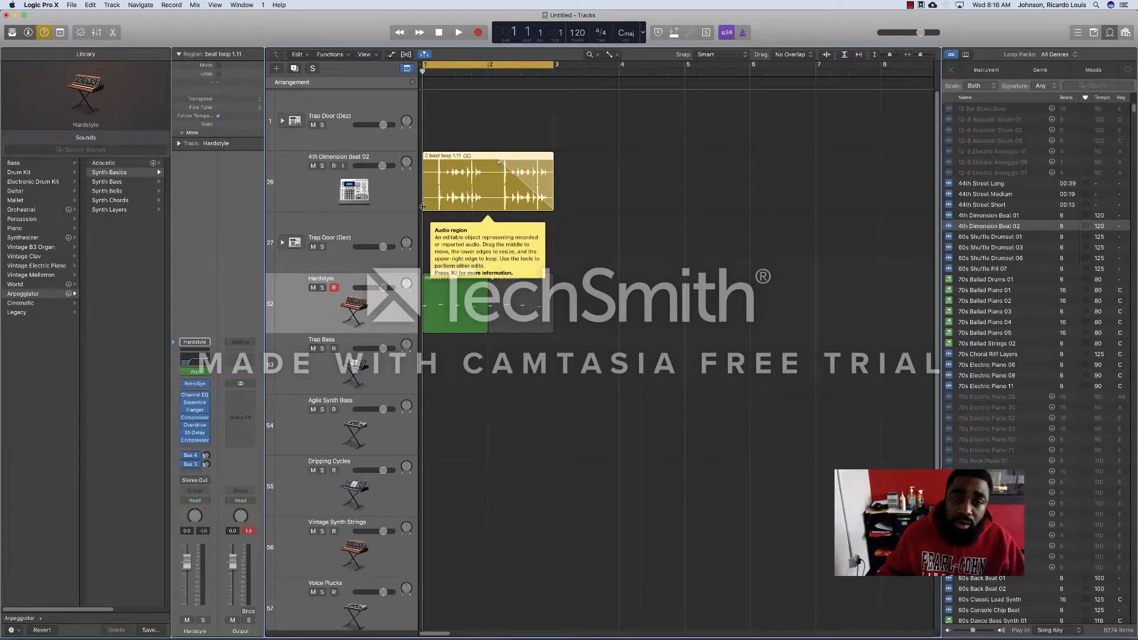
pyautogui.moveTo(422, 199); pyautogui.dragTo(492, 195)
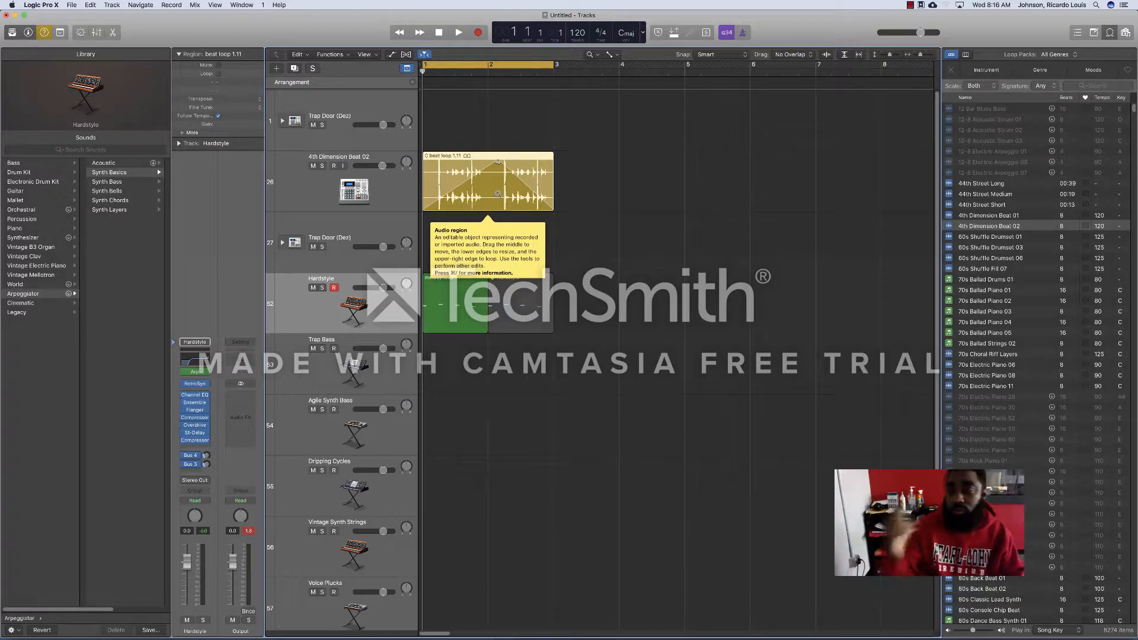
pyautogui.press('space')
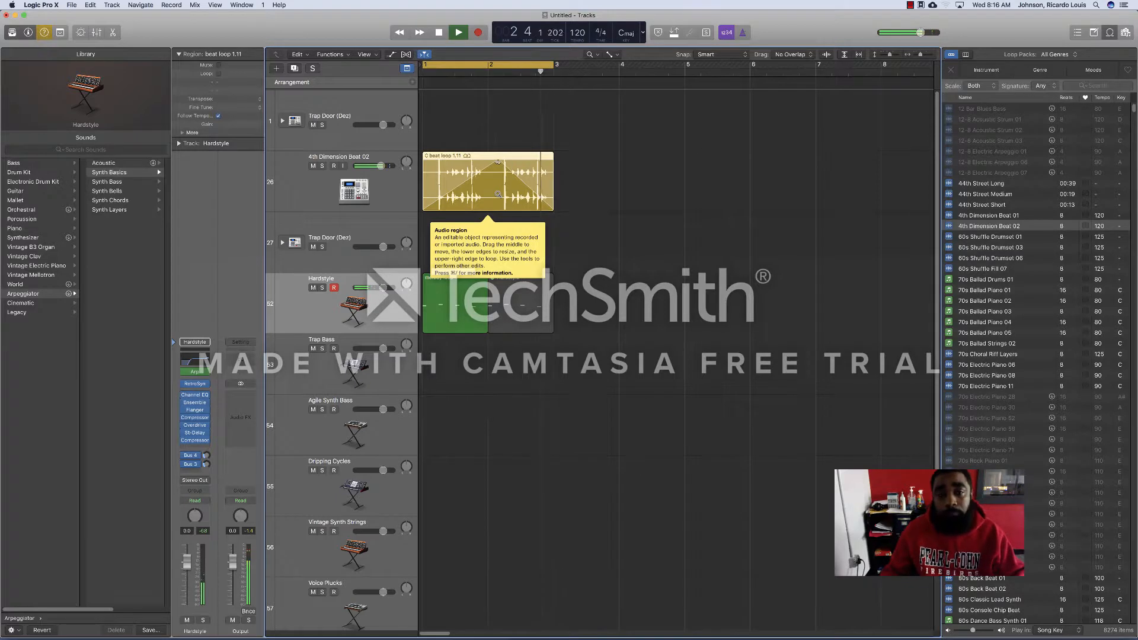
pyautogui.press('space')
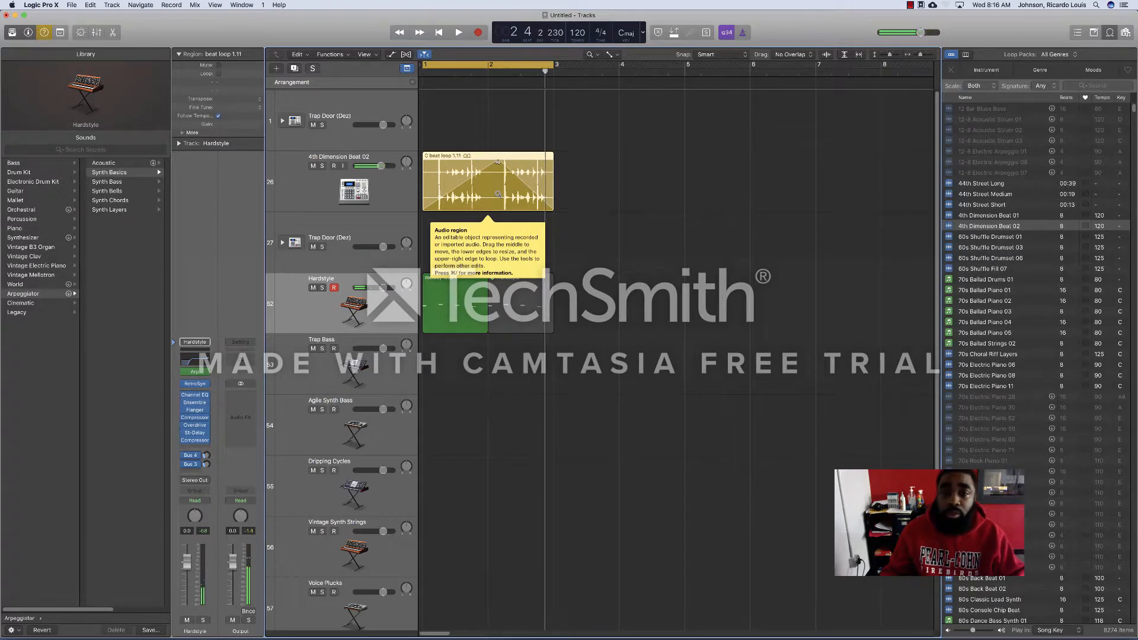
# Set the primary tool to Marquee Tool and the secondary tool to Flex Tool
pyautogui.click(592, 55)
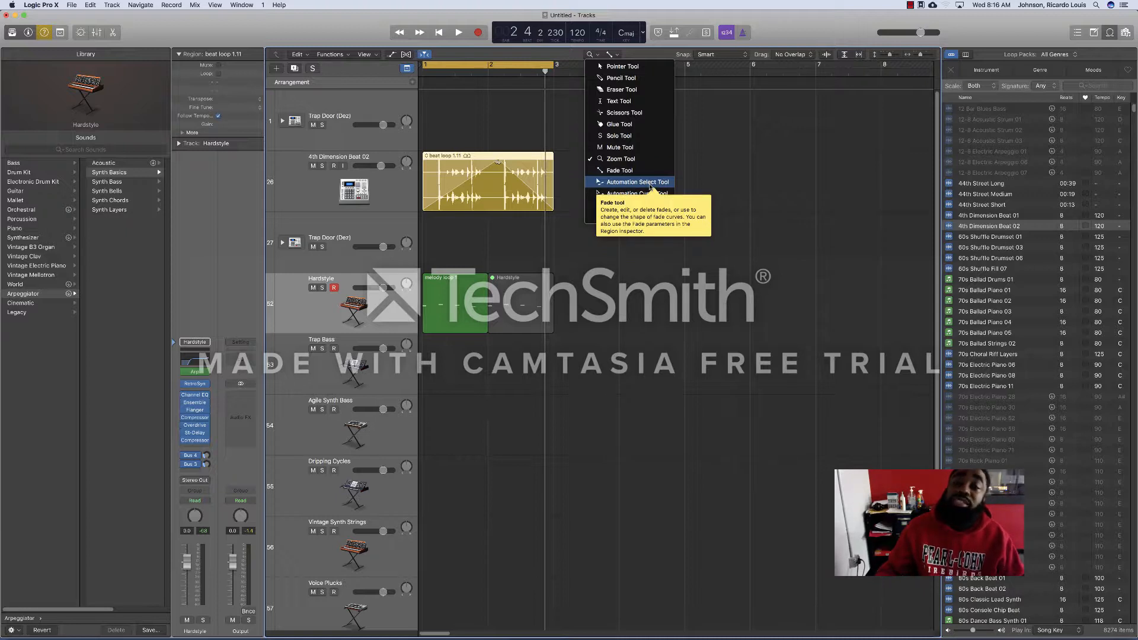
pyautogui.click(640, 205)
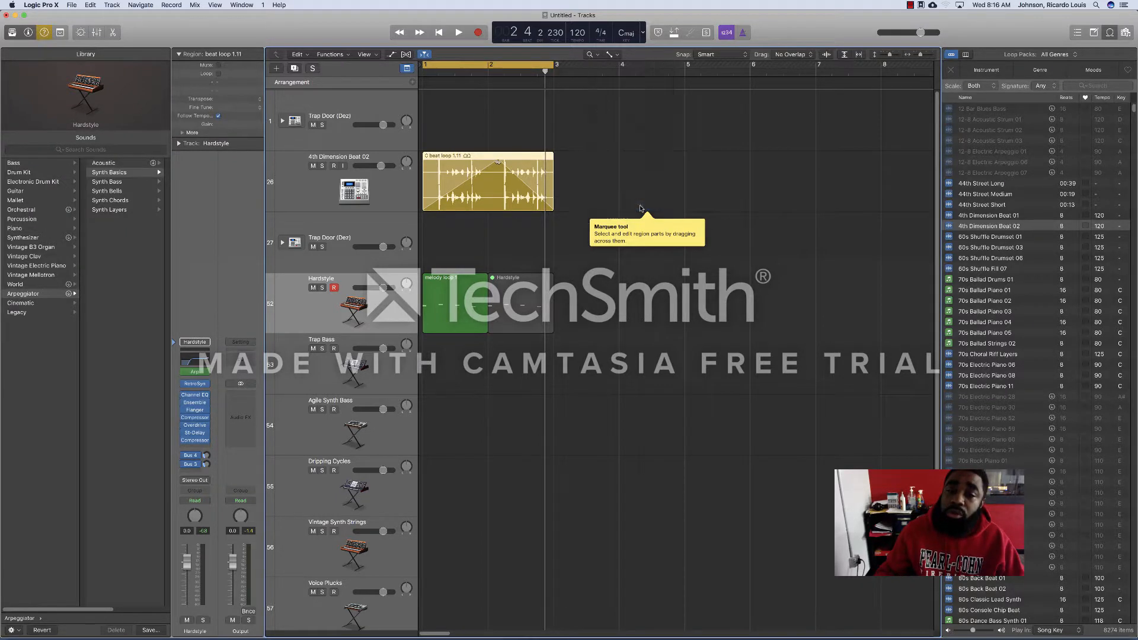
pyautogui.click(609, 54)
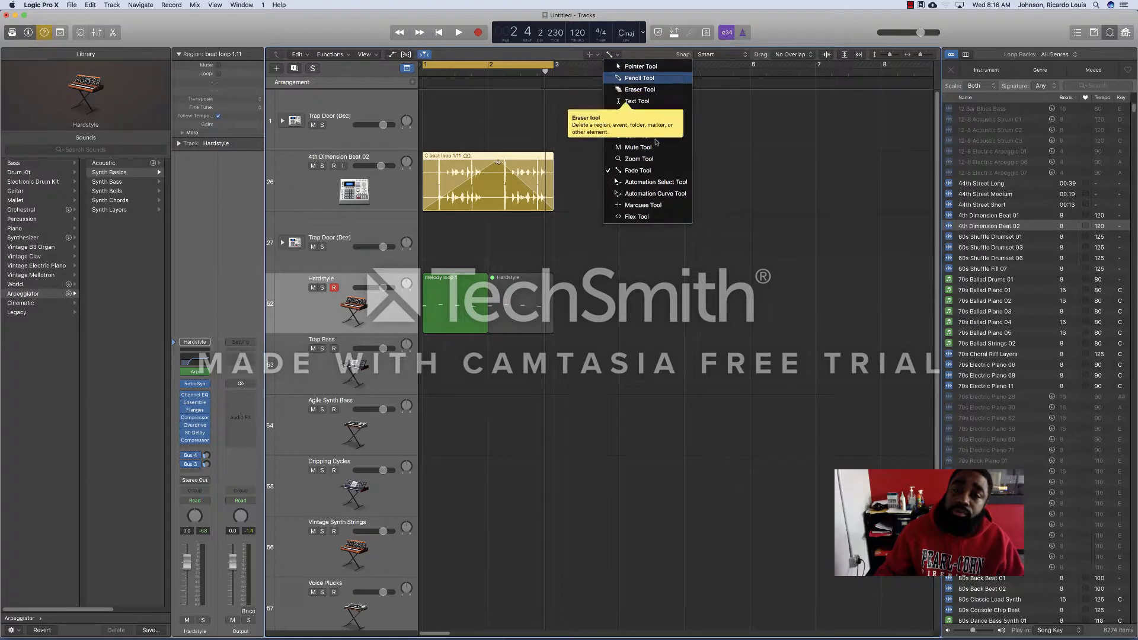
pyautogui.click(640, 216)
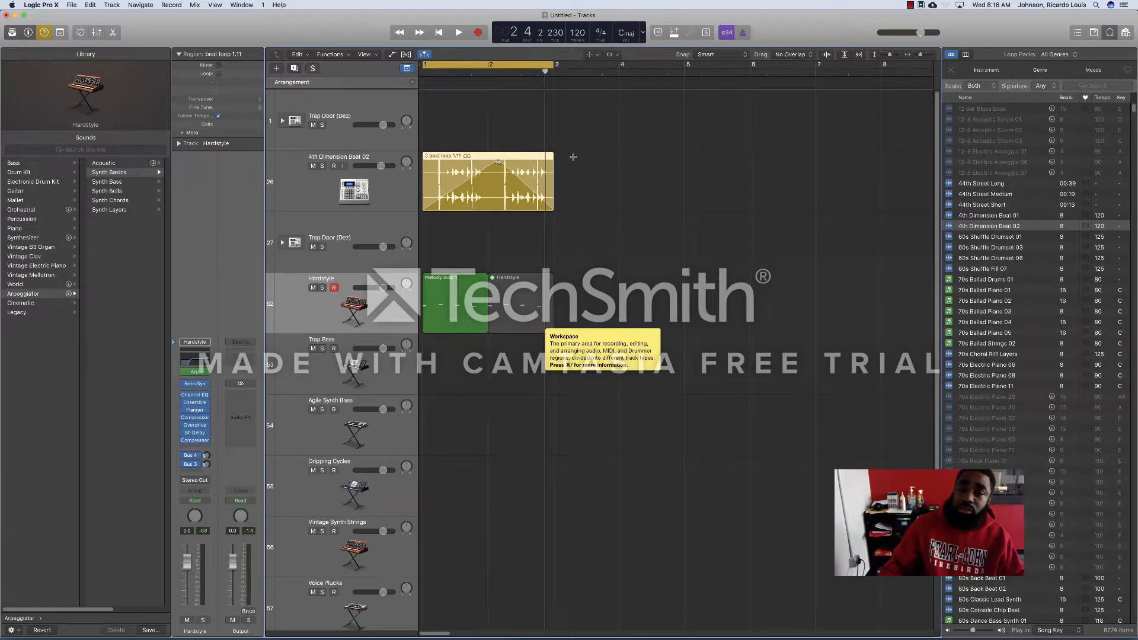
# Zoom in horizontally on the regions and return the playhead to the start of bar 1
pyautogui.press('super+Right')
pyautogui.press('super+Right')
pyautogui.press('super+Right')
pyautogui.press('super+Right')
pyautogui.press('super+Right')
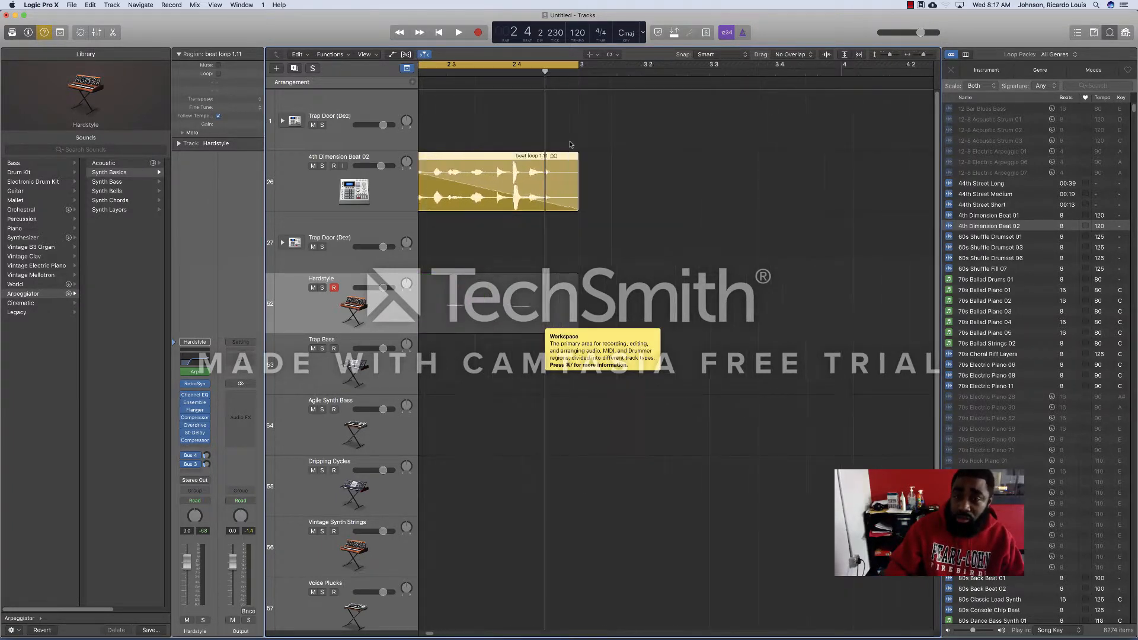
pyautogui.press('Return')
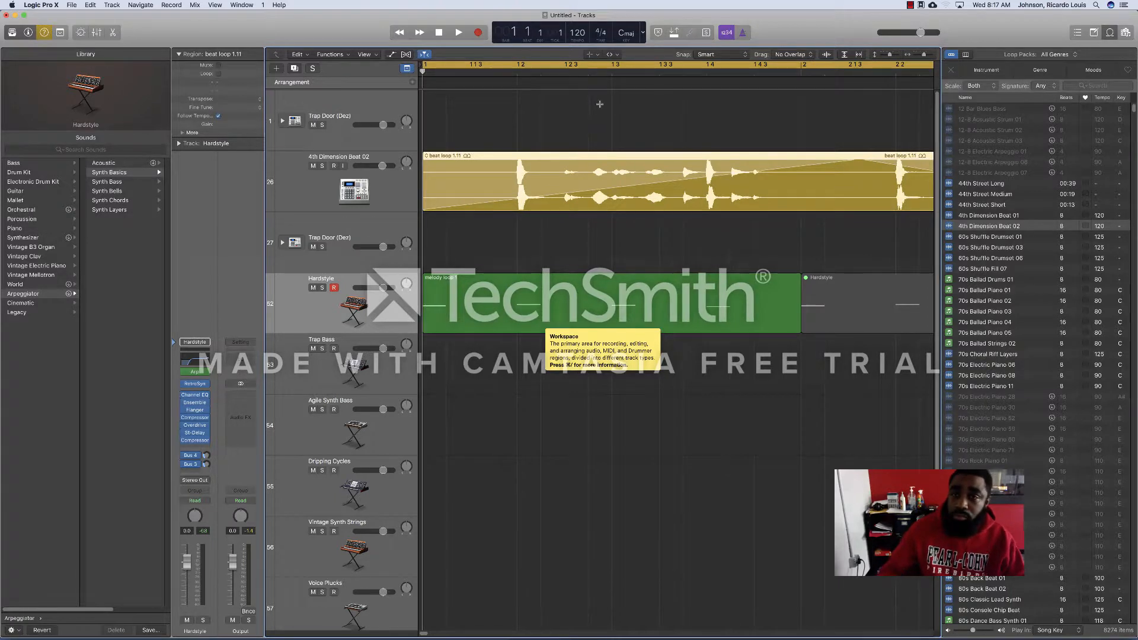
# With the Marquee Tool, select the beat loop's section from beat 2 to just past 1 3 3
pyautogui.click(590, 55)
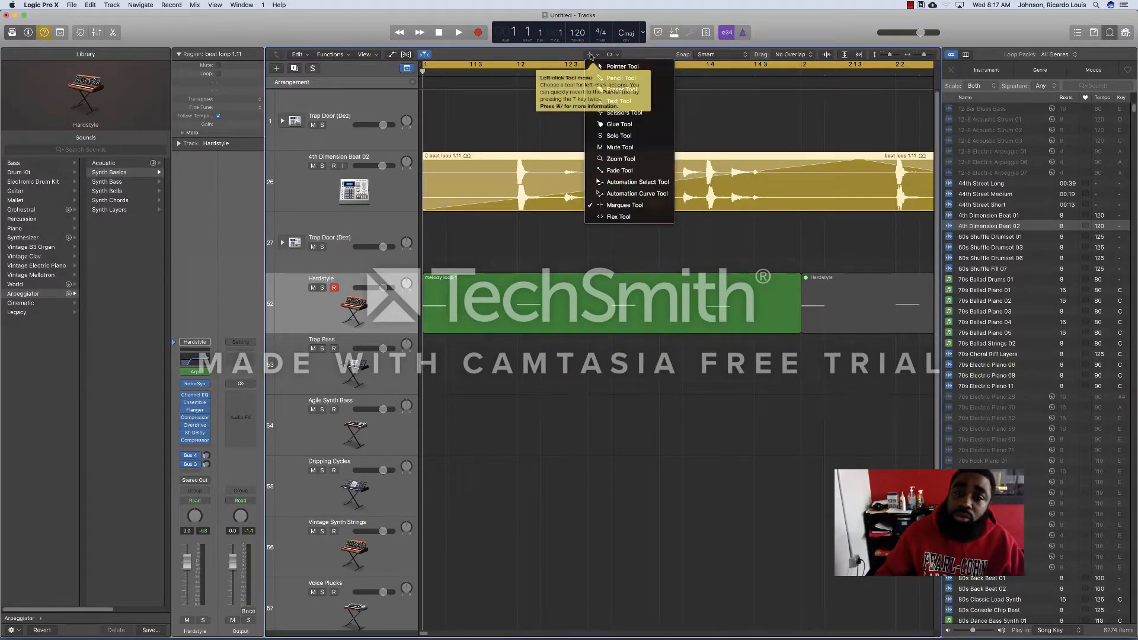
pyautogui.click(632, 206)
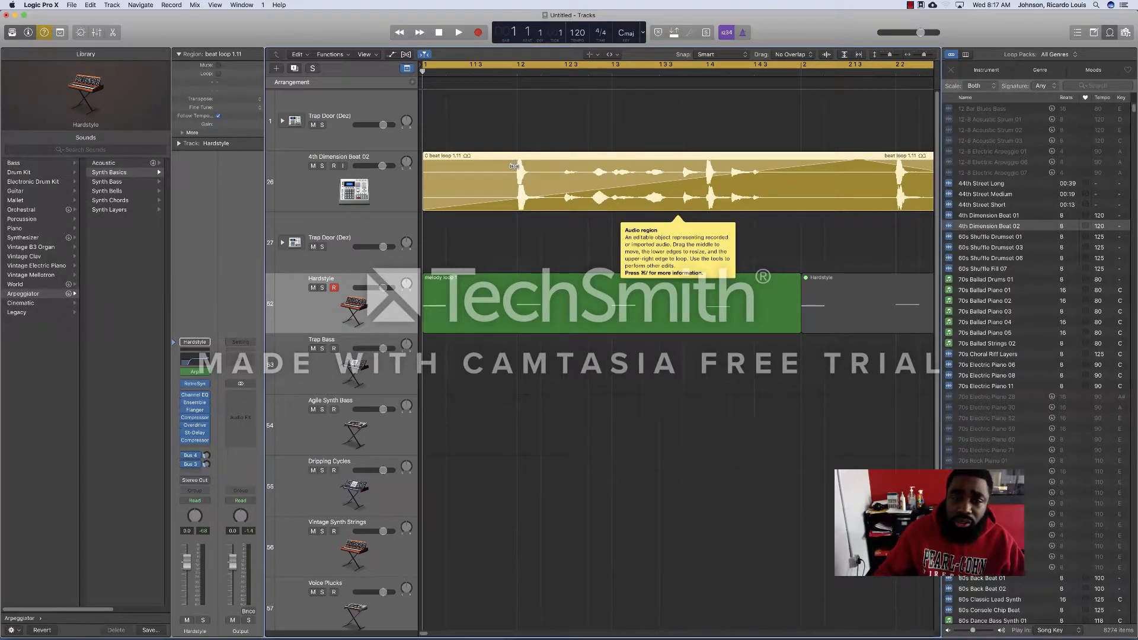
pyautogui.moveTo(513, 163); pyautogui.dragTo(682, 205)
pyautogui.click(610, 155)
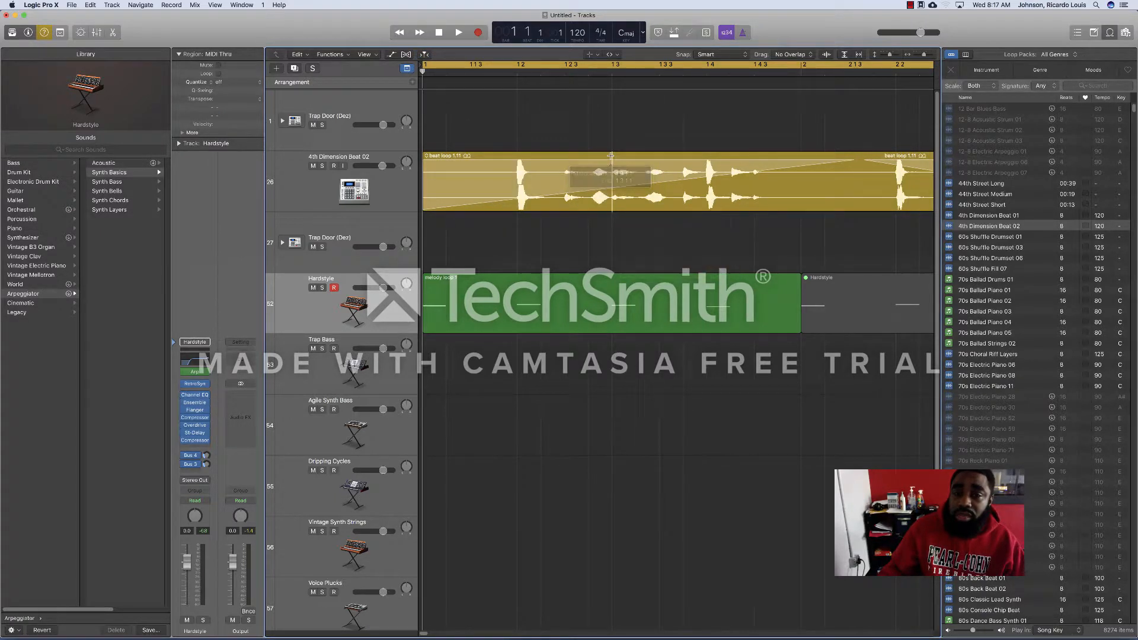
pyautogui.moveTo(516, 171); pyautogui.dragTo(684, 189)
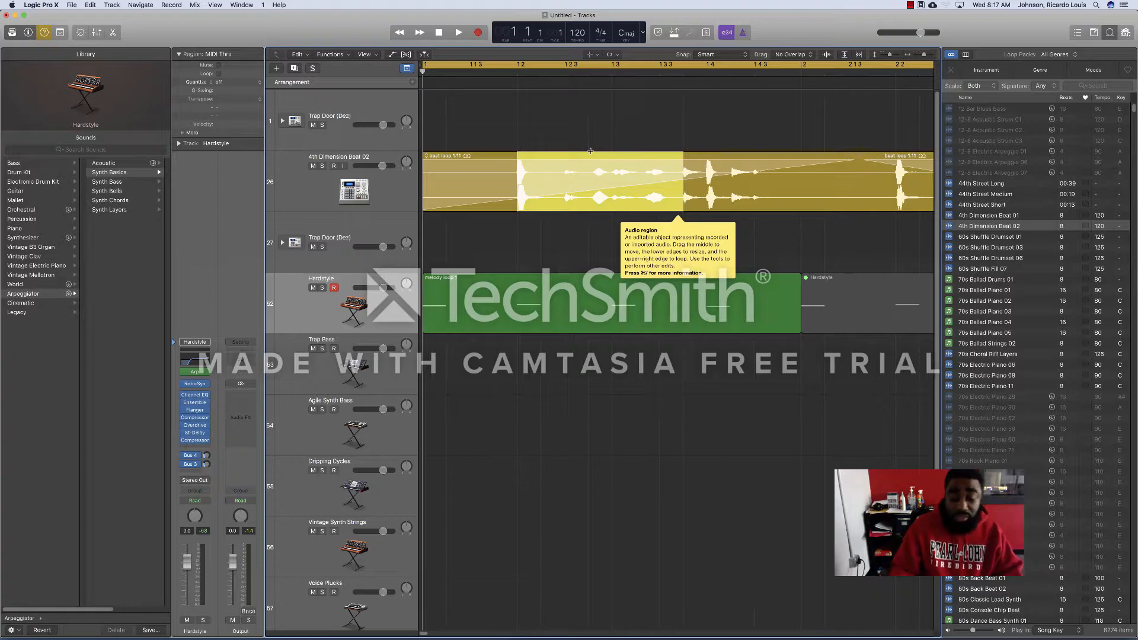
pyautogui.press('e')
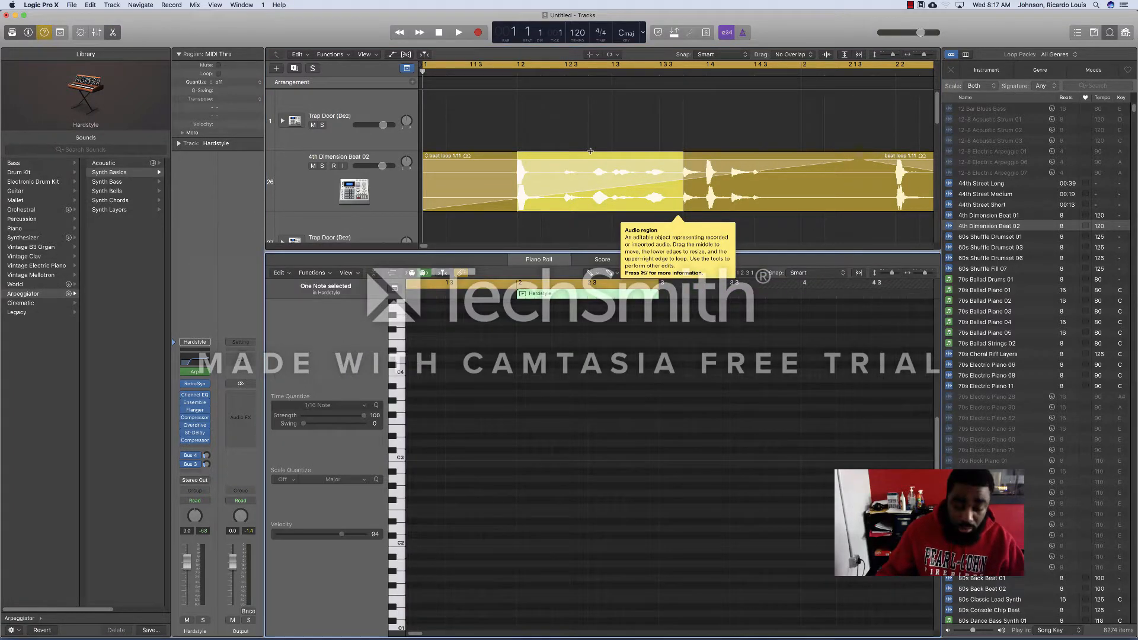
pyautogui.press('e')
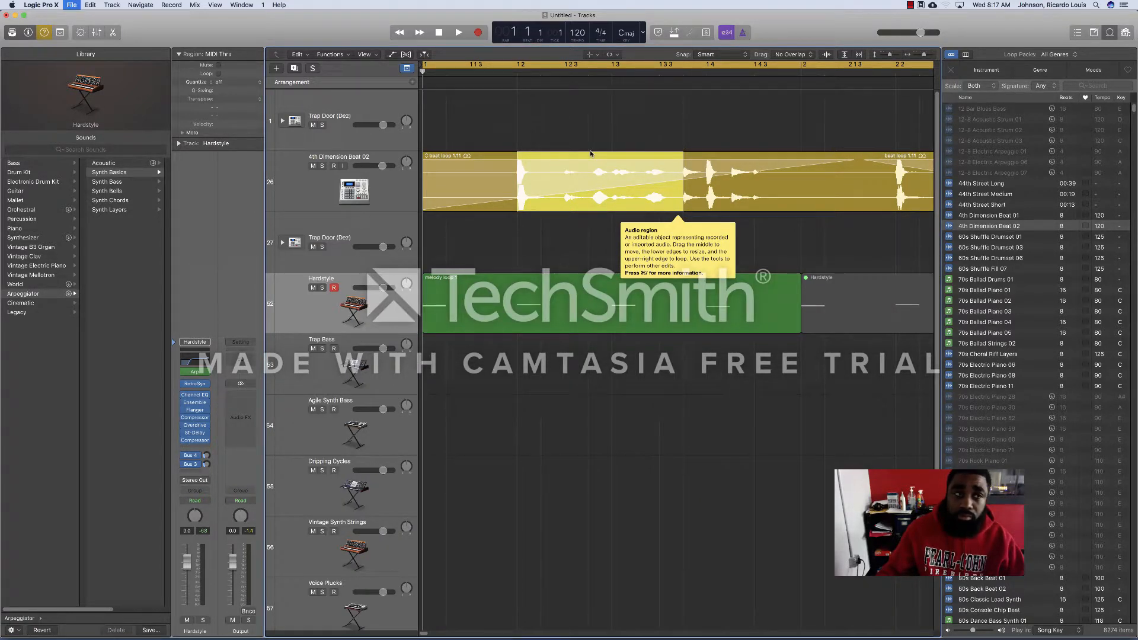
pyautogui.press('super+e')
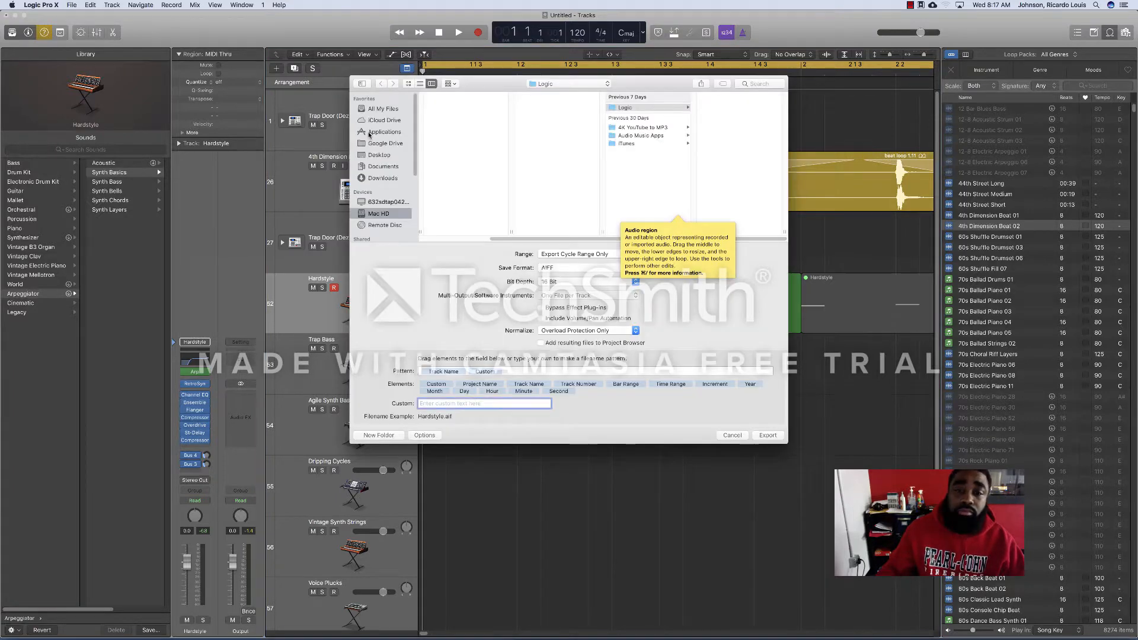
pyautogui.click(732, 435)
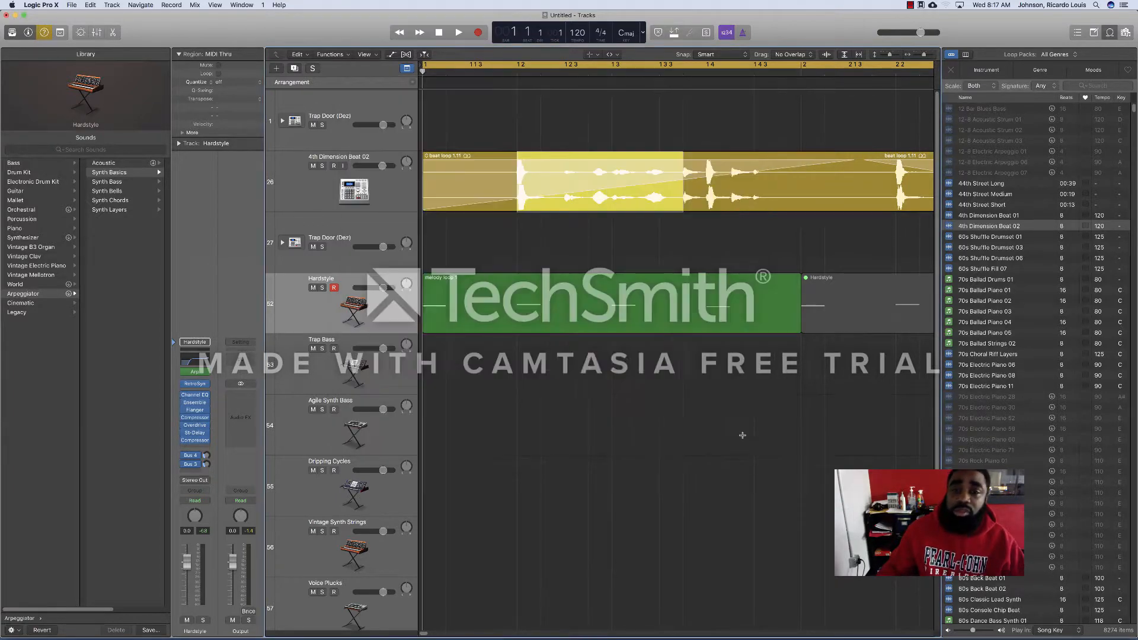
# Look over the Split commands for regions, then move the playhead to beat 2 of bar 1 and back to the bar's start
pyautogui.click(90, 4)
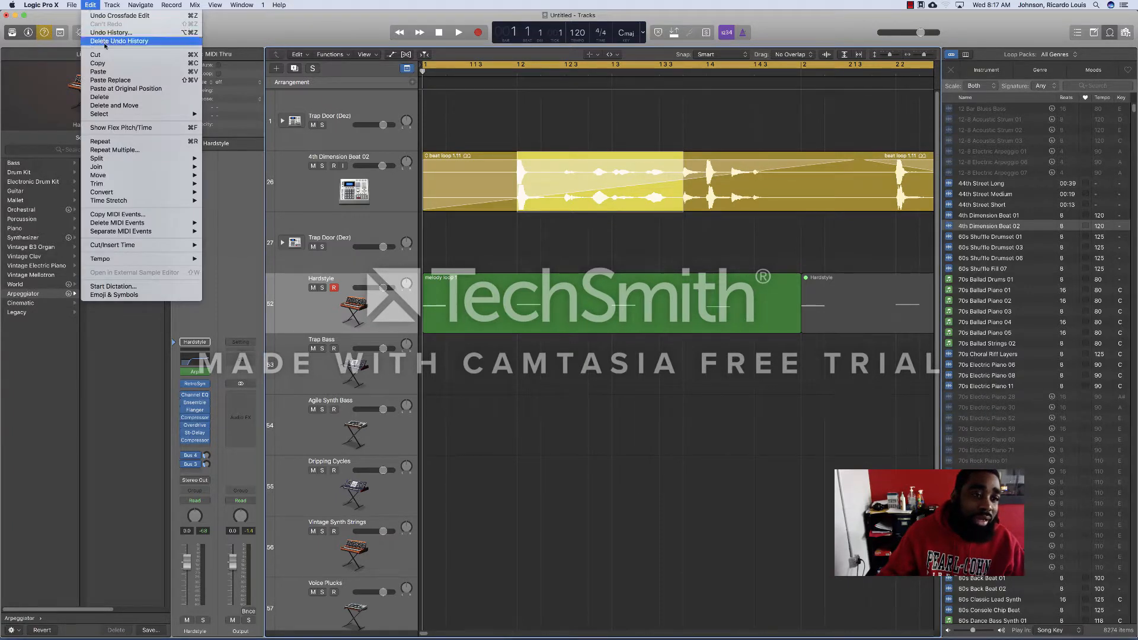
pyautogui.moveTo(171, 159)
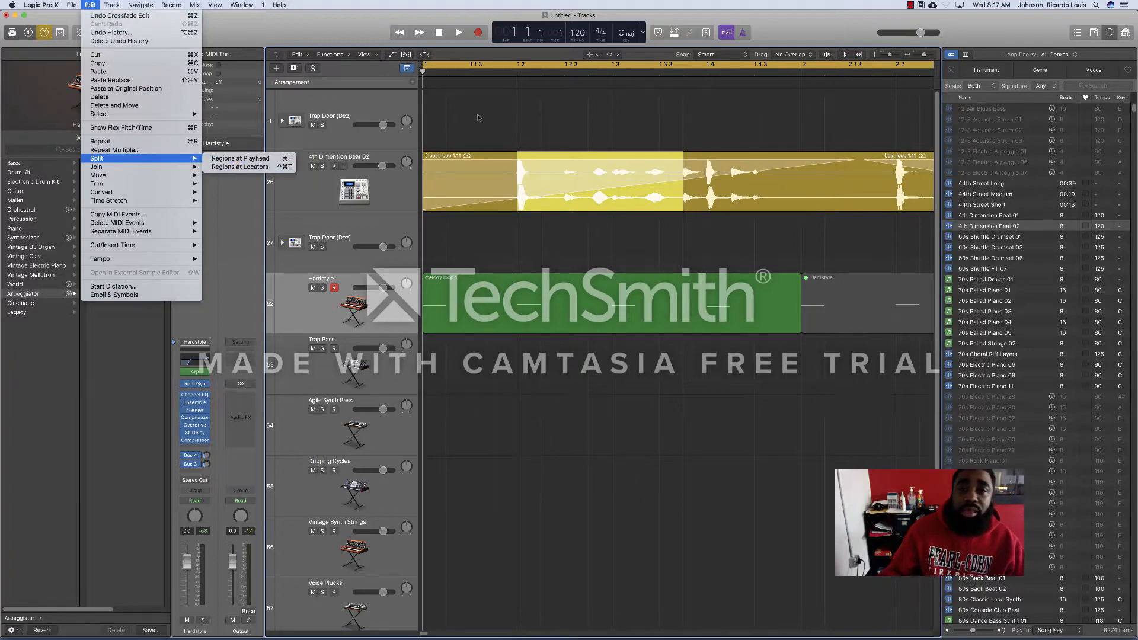
pyautogui.click(428, 77)
pyautogui.click(447, 73)
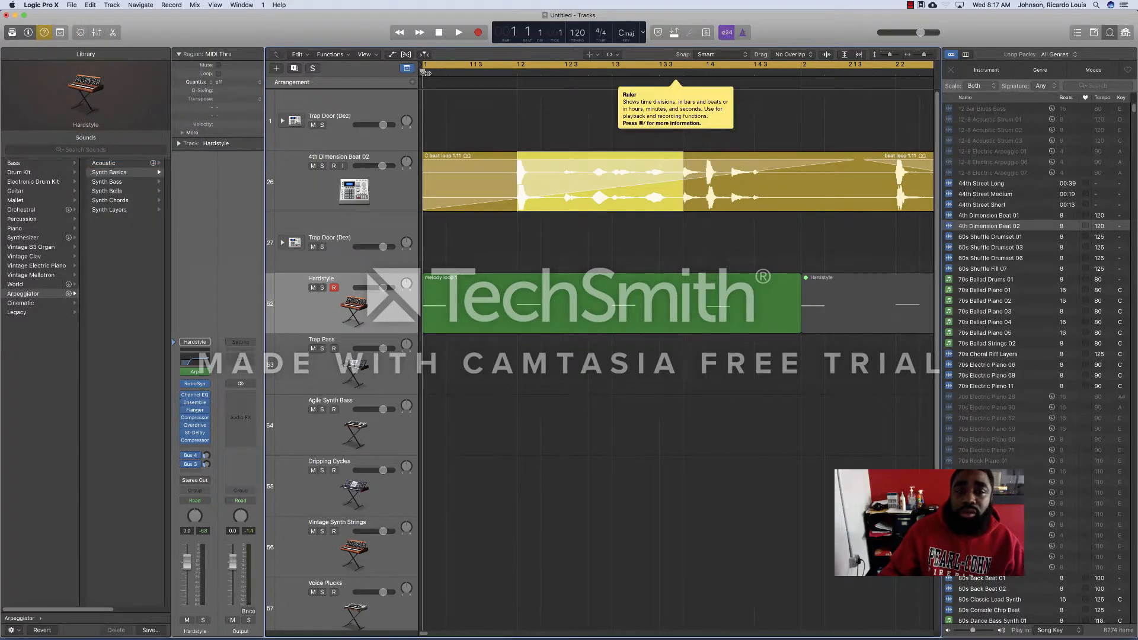
pyautogui.moveTo(456, 74); pyautogui.dragTo(519, 74)
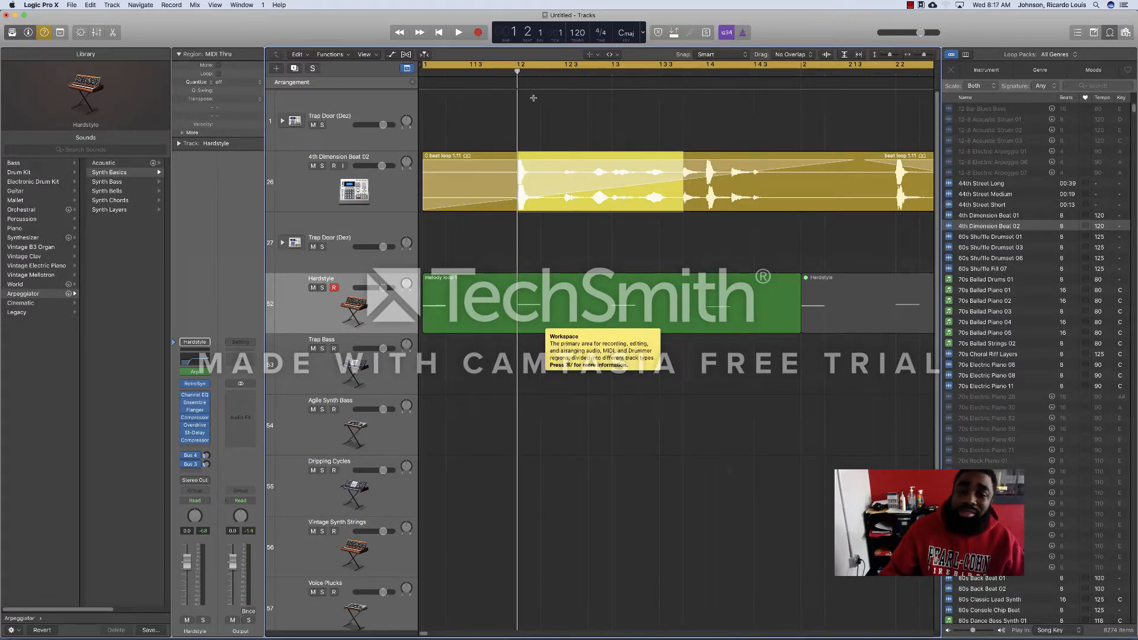
pyautogui.click(448, 75)
pyautogui.press('Return')
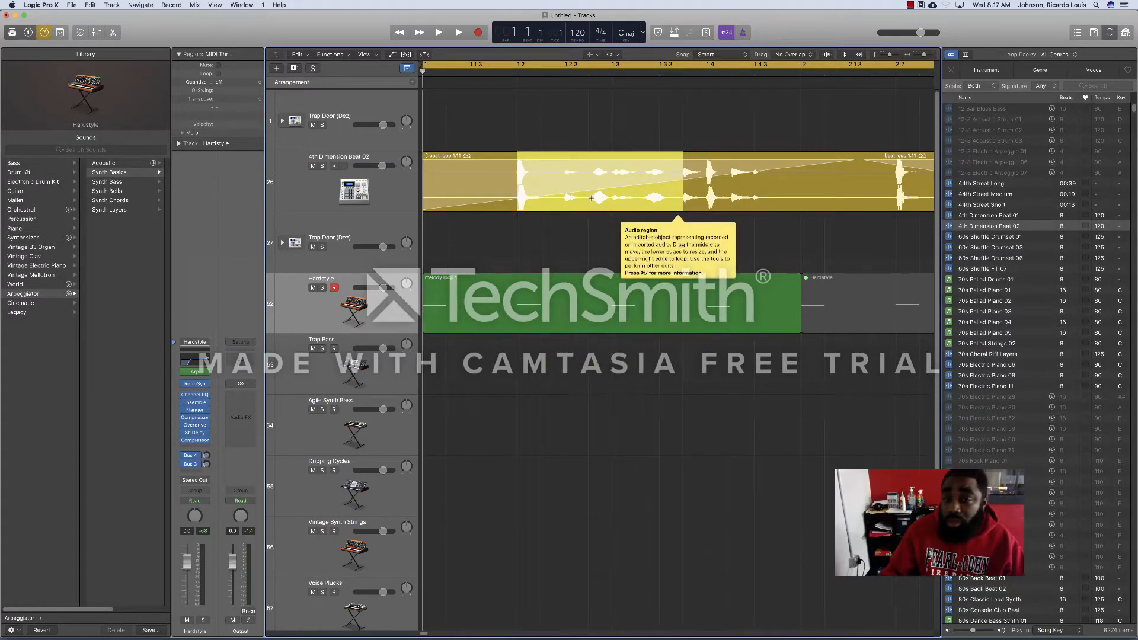
# Switch the primary tool to Pointer Tool and split the beat loop at the borders of the marquee selection
pyautogui.click(588, 54)
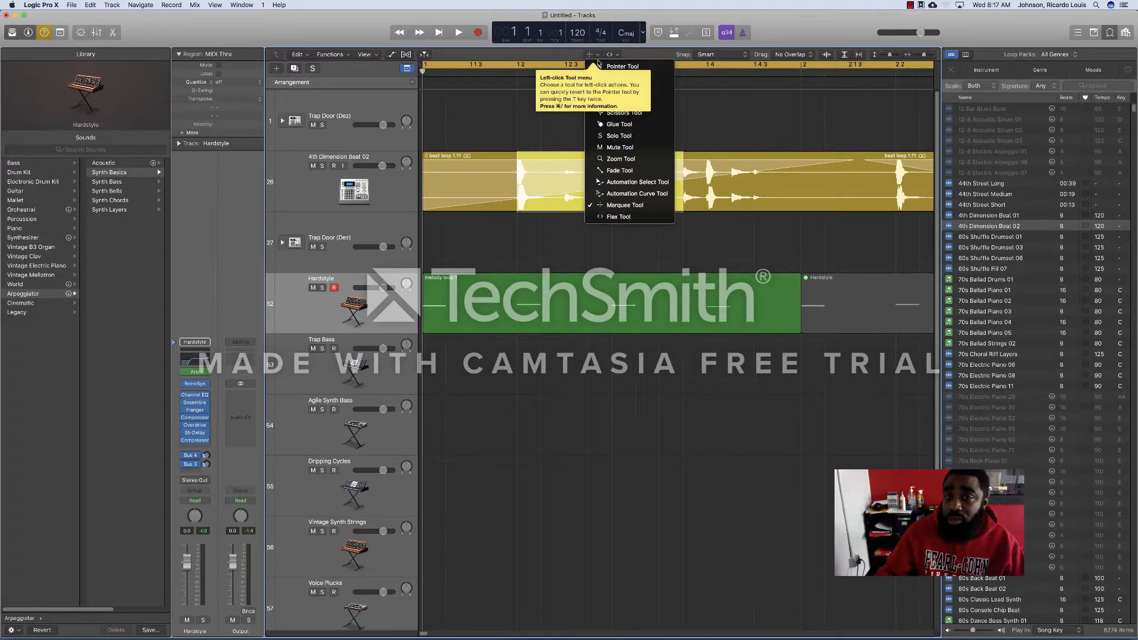
pyautogui.click(605, 66)
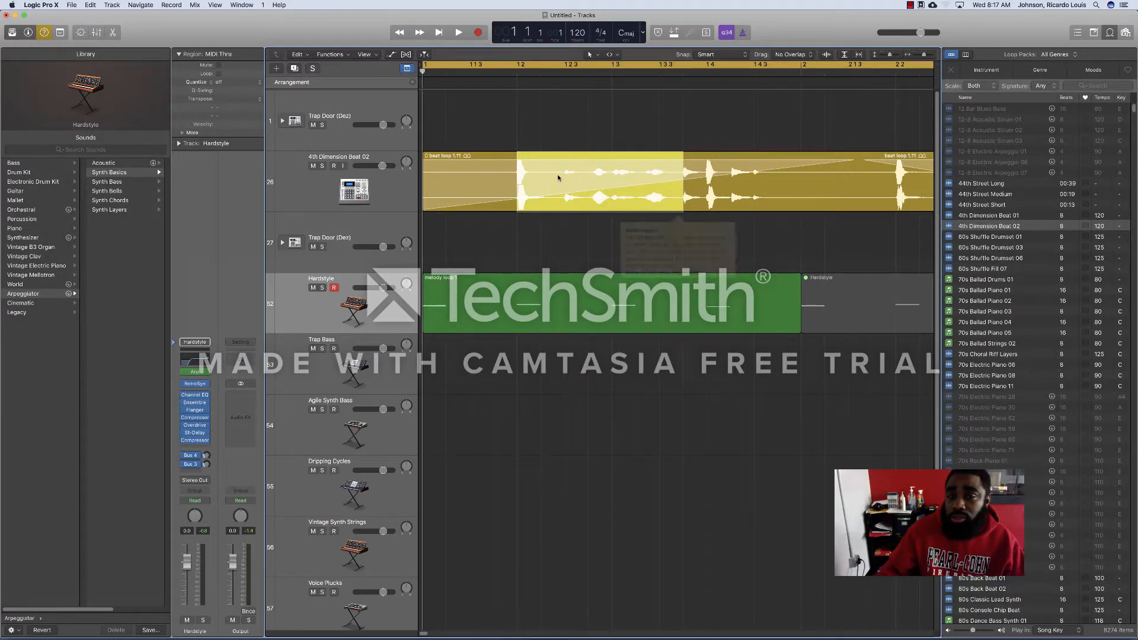
pyautogui.click(557, 173)
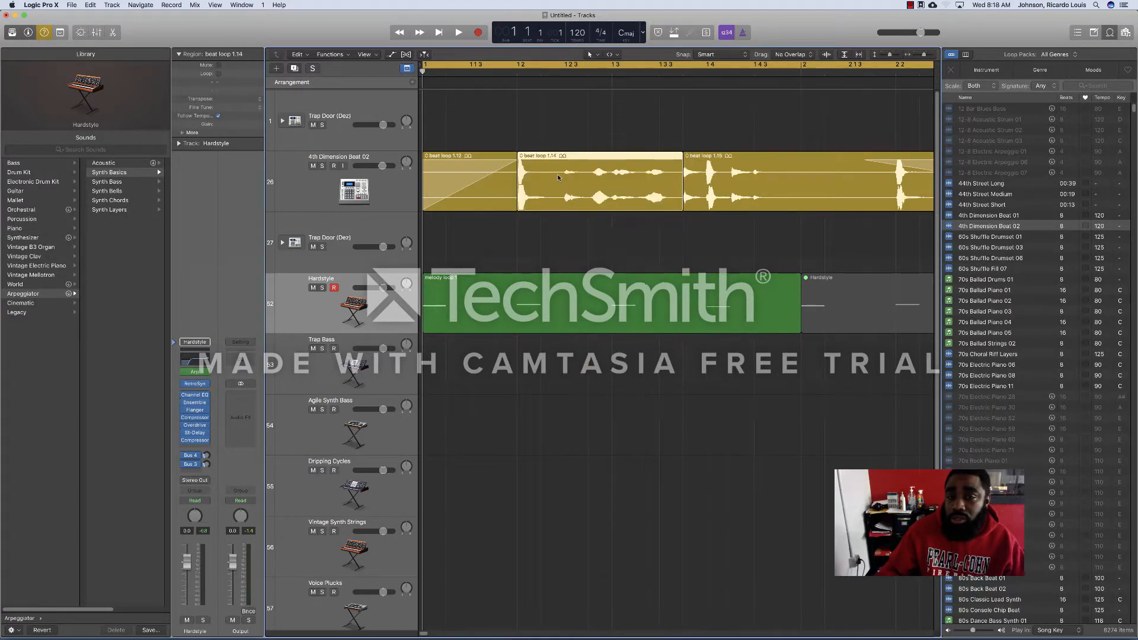
# Marquee-select the short hit around beat 4 of the beat loop and split the region at the selection's borders
pyautogui.click(589, 55)
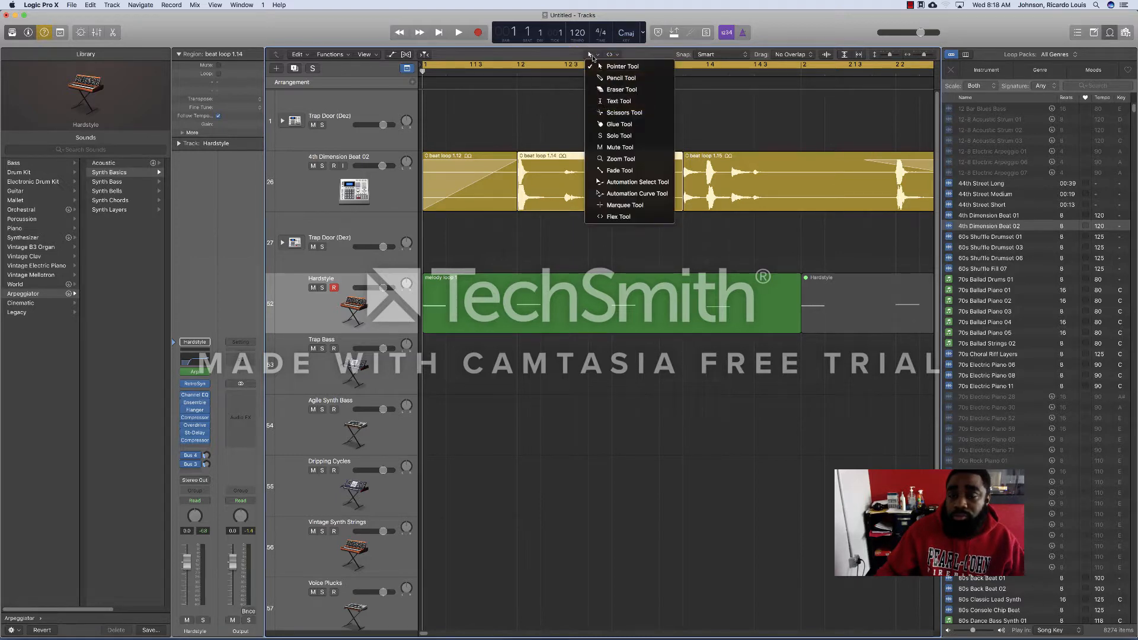
pyautogui.click(625, 205)
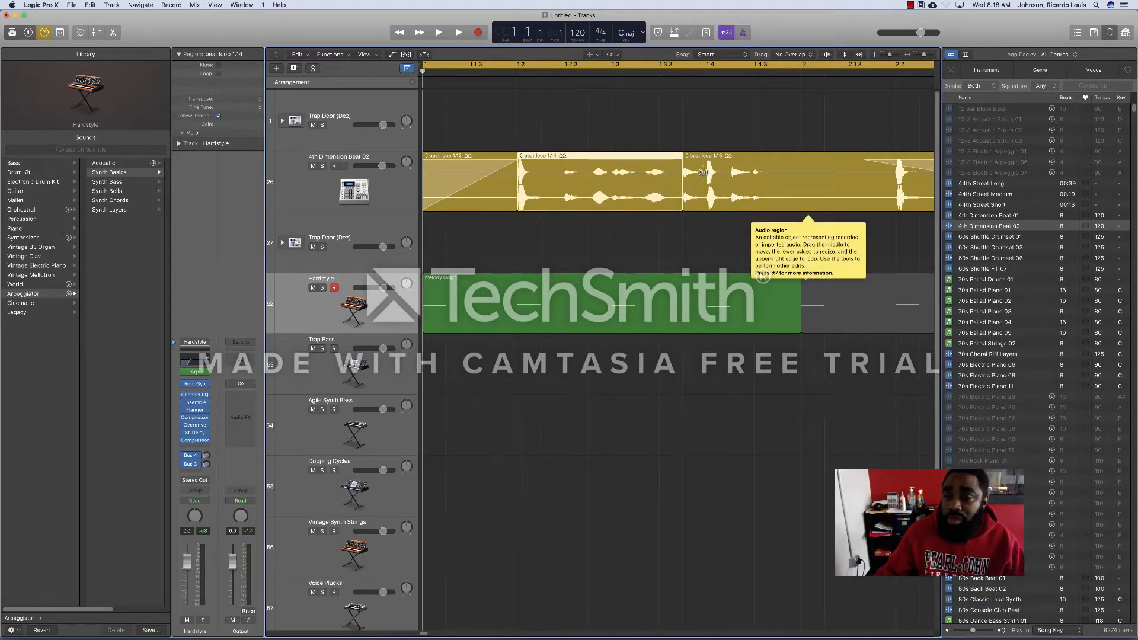
pyautogui.moveTo(703, 170); pyautogui.dragTo(730, 209)
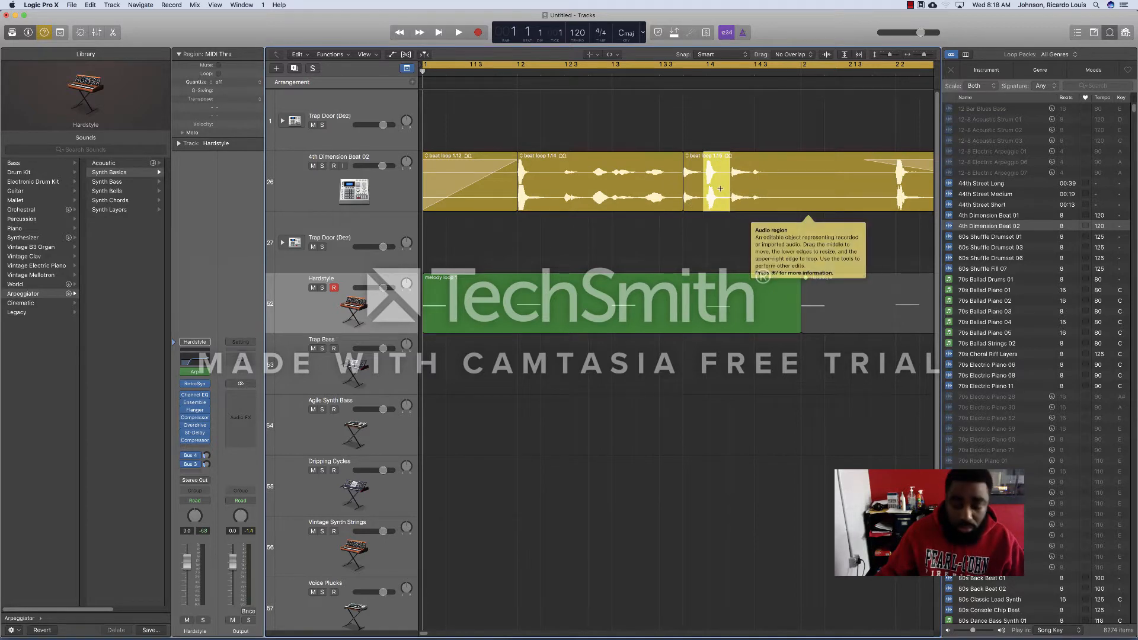
pyautogui.click(717, 189)
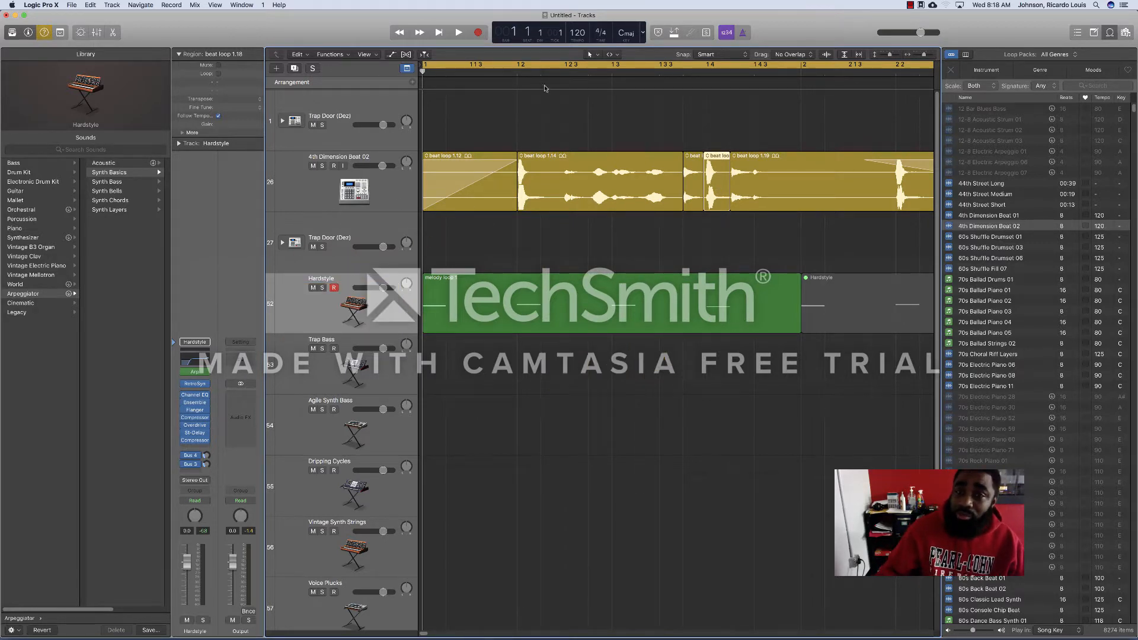
# Flex the middle transient of the region starting at beat 2 slightly earlier in time and audition it
pyautogui.click(596, 185)
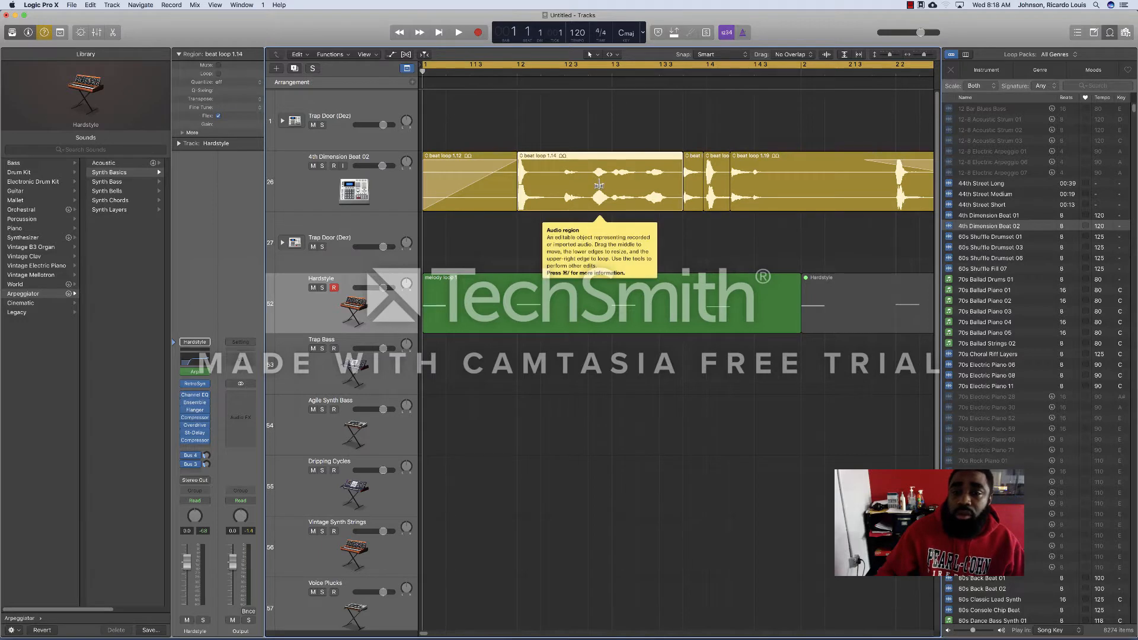
pyautogui.moveTo(599, 186)
pyautogui.mouseDown()
pyautogui.moveTo(557, 190)
pyautogui.moveTo(611, 189)
pyautogui.moveTo(542, 189)
pyautogui.moveTo(612, 191)
pyautogui.moveTo(565, 187)
pyautogui.moveTo(589, 188)
pyautogui.mouseUp()
pyautogui.press('space')
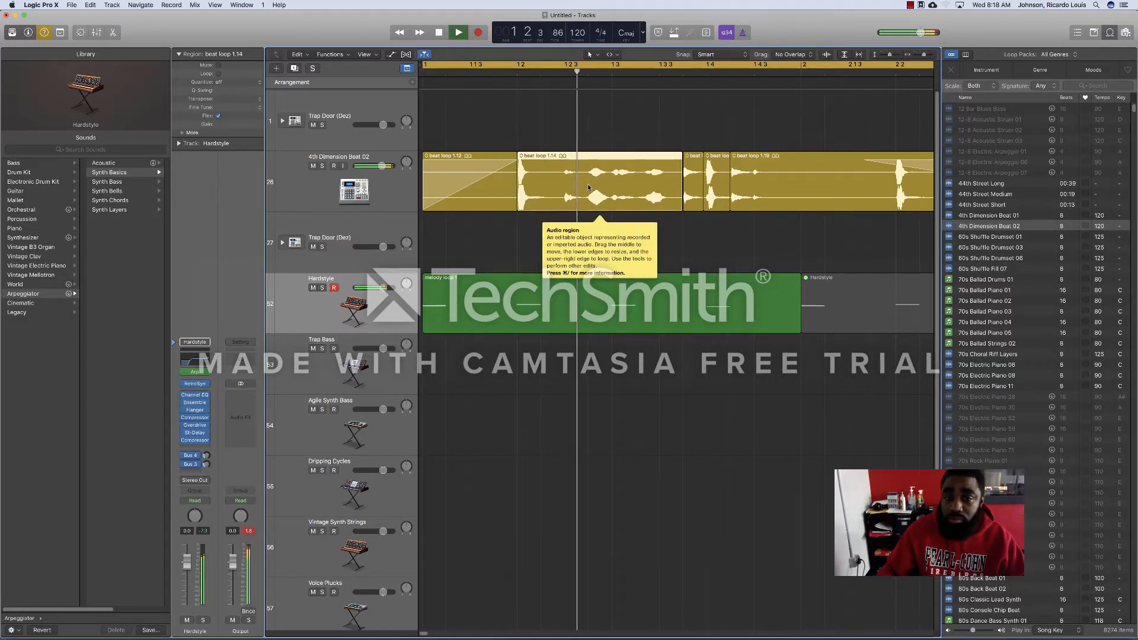
pyautogui.press('u')
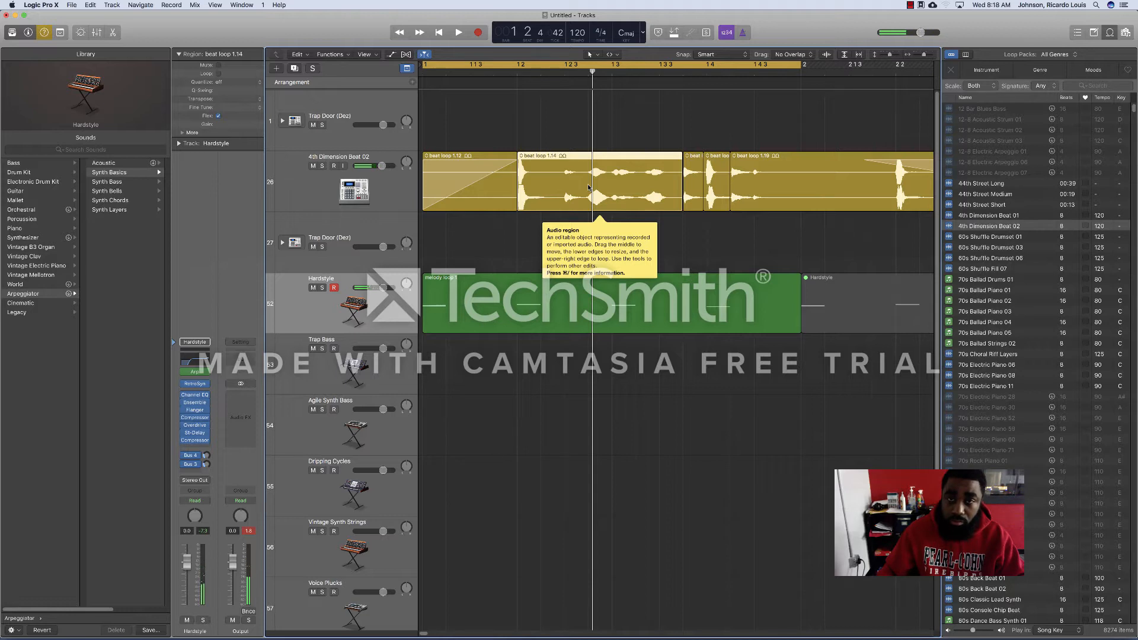
# Set the cycle range to the region starting at beat 2 and flex its transients while auditioning it in a loop
pyautogui.press('u')
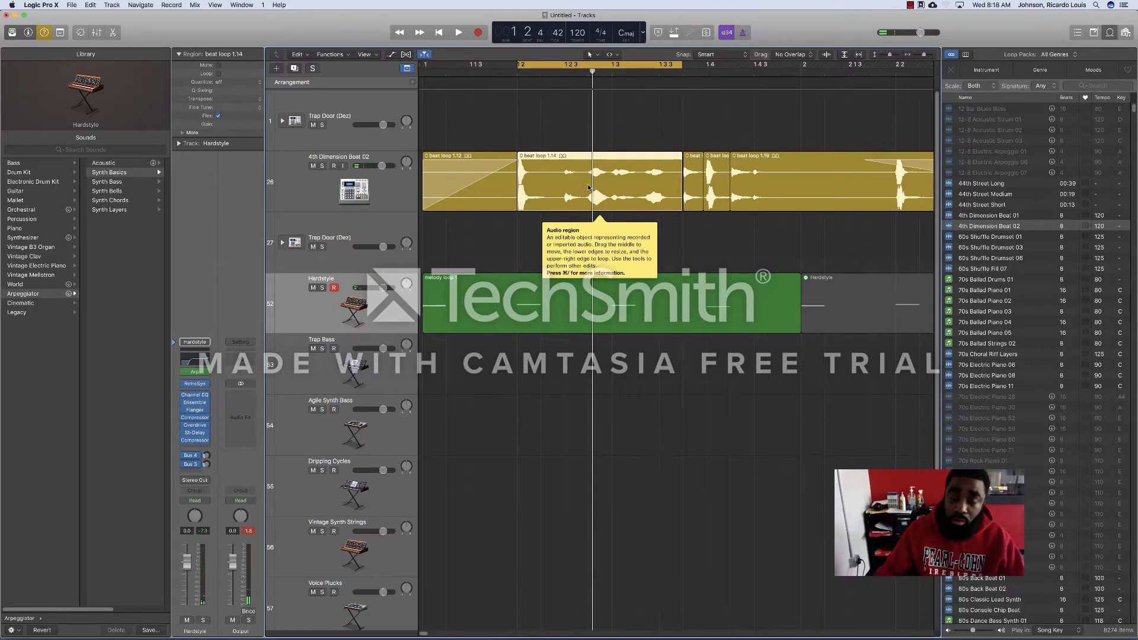
pyautogui.press('space')
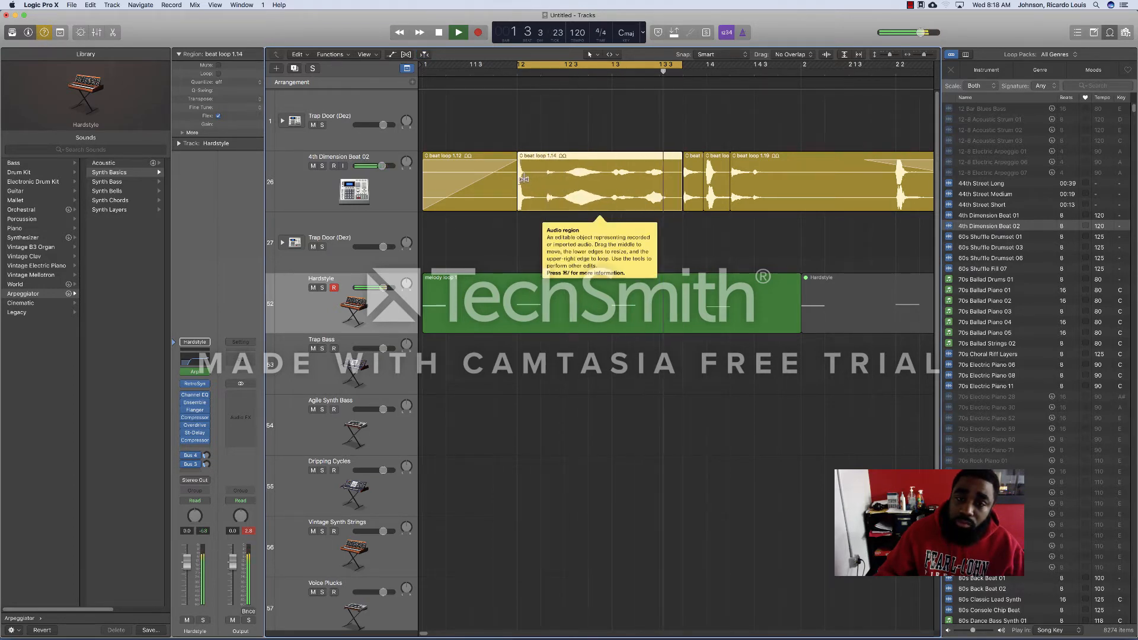
pyautogui.moveTo(536, 180); pyautogui.dragTo(582, 187)
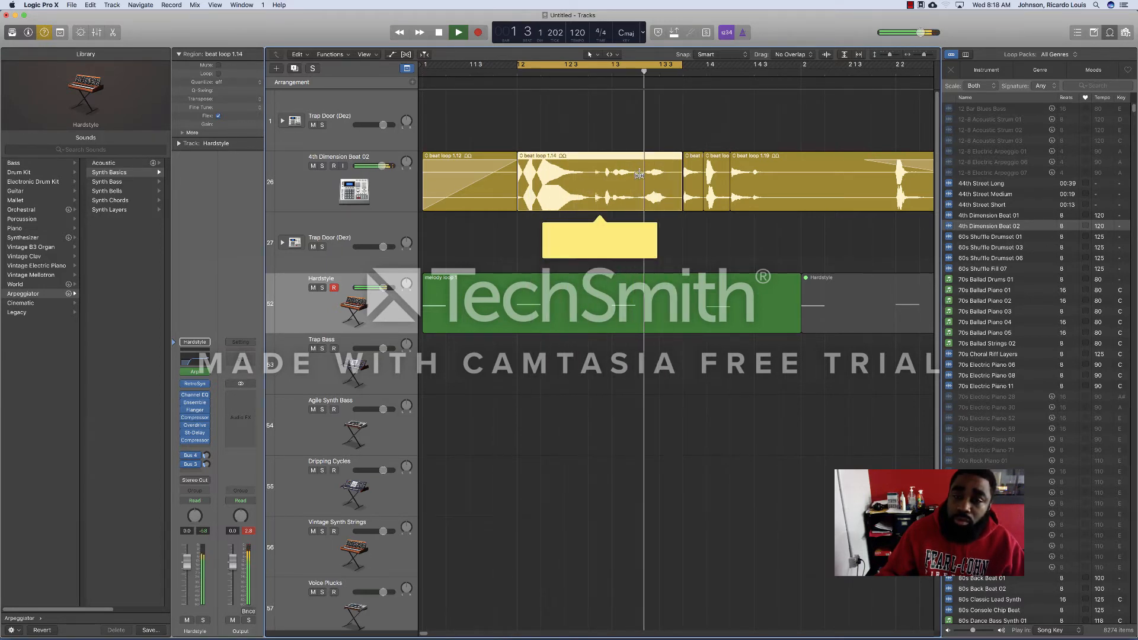
pyautogui.press('space')
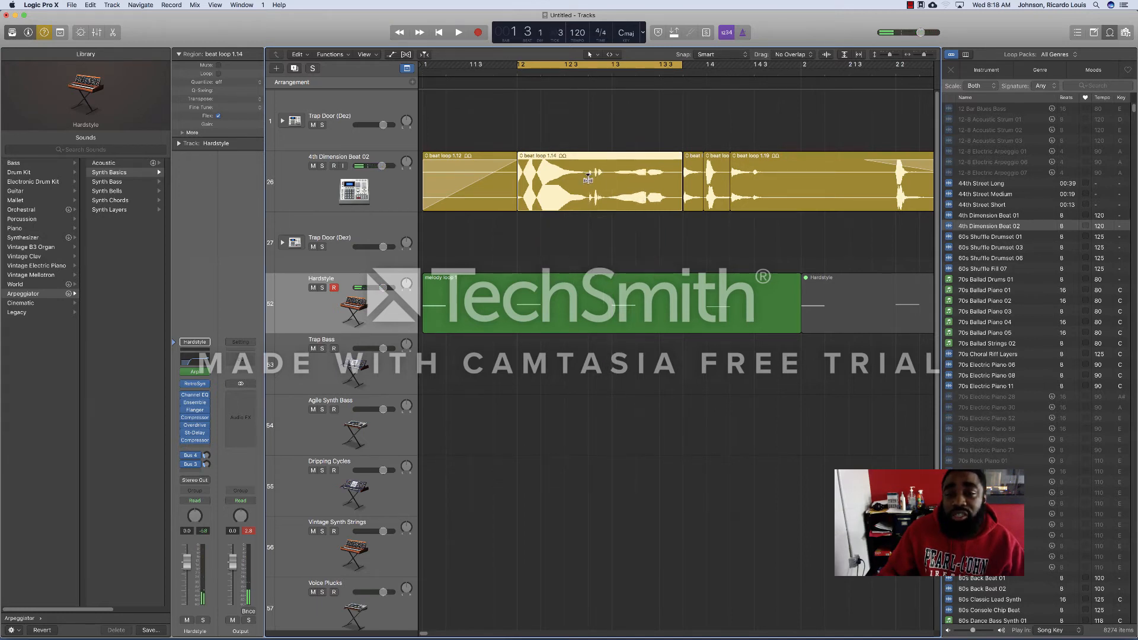
pyautogui.press('space')
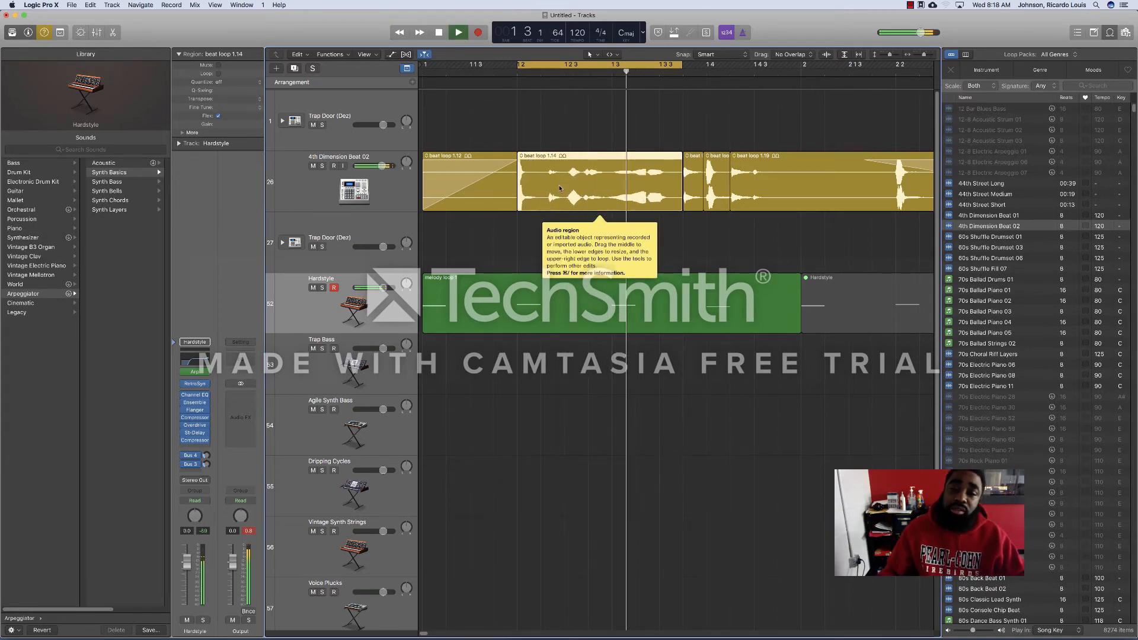
pyautogui.press('space')
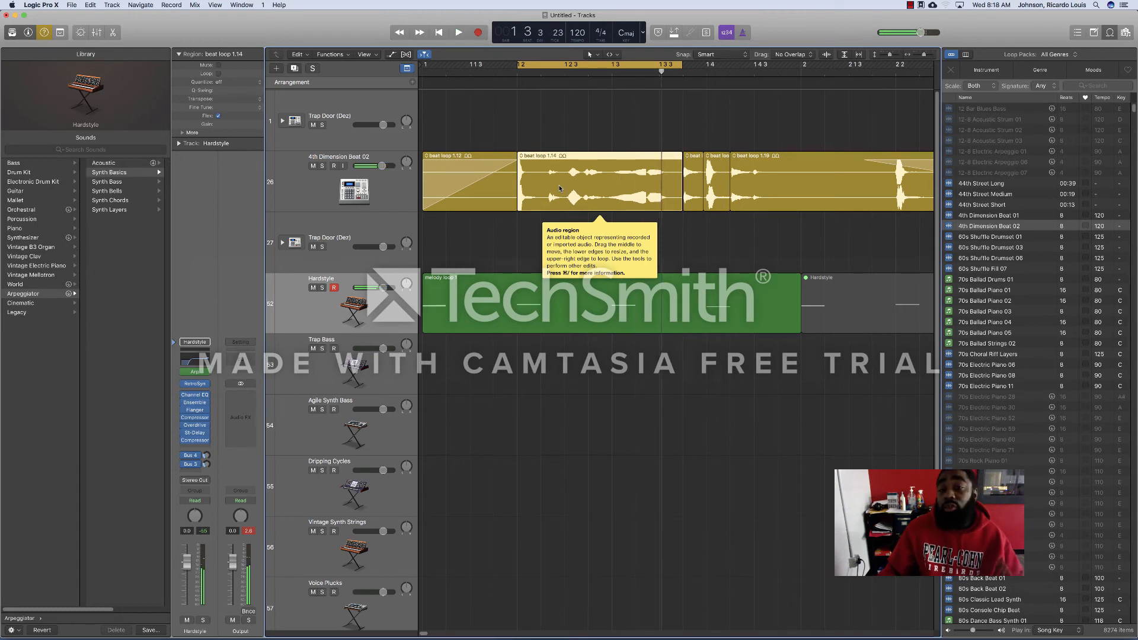